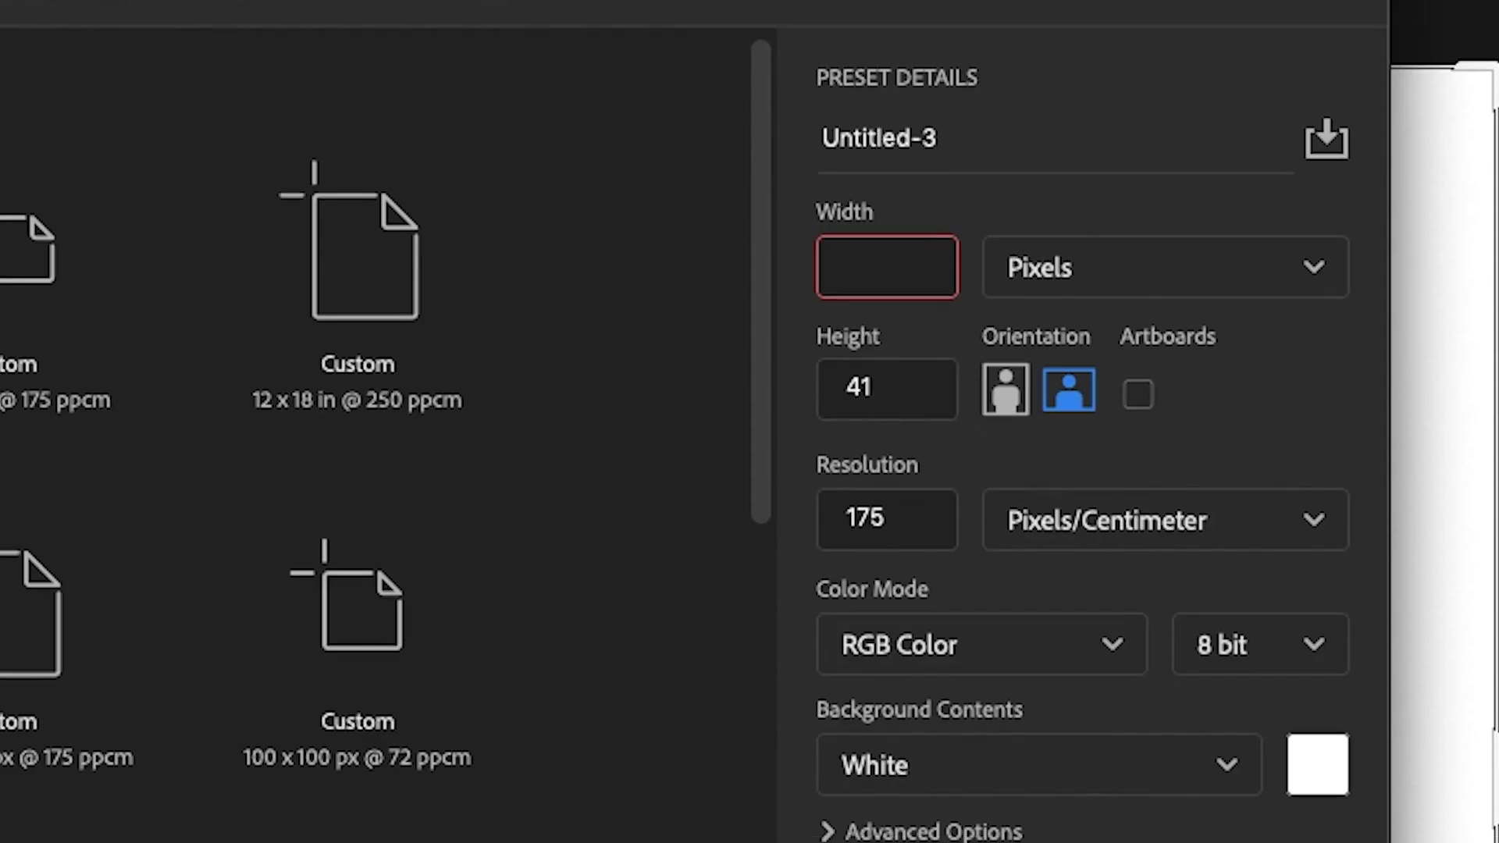
Enter 200, make the new document's background transparent, then open the Lightroom Classic menu.
{"action": "type", "text": "200"}
{"action": "left_click", "coordinate": [1202, 584]}
{"action": "left_click", "coordinate": [1136, 761]}
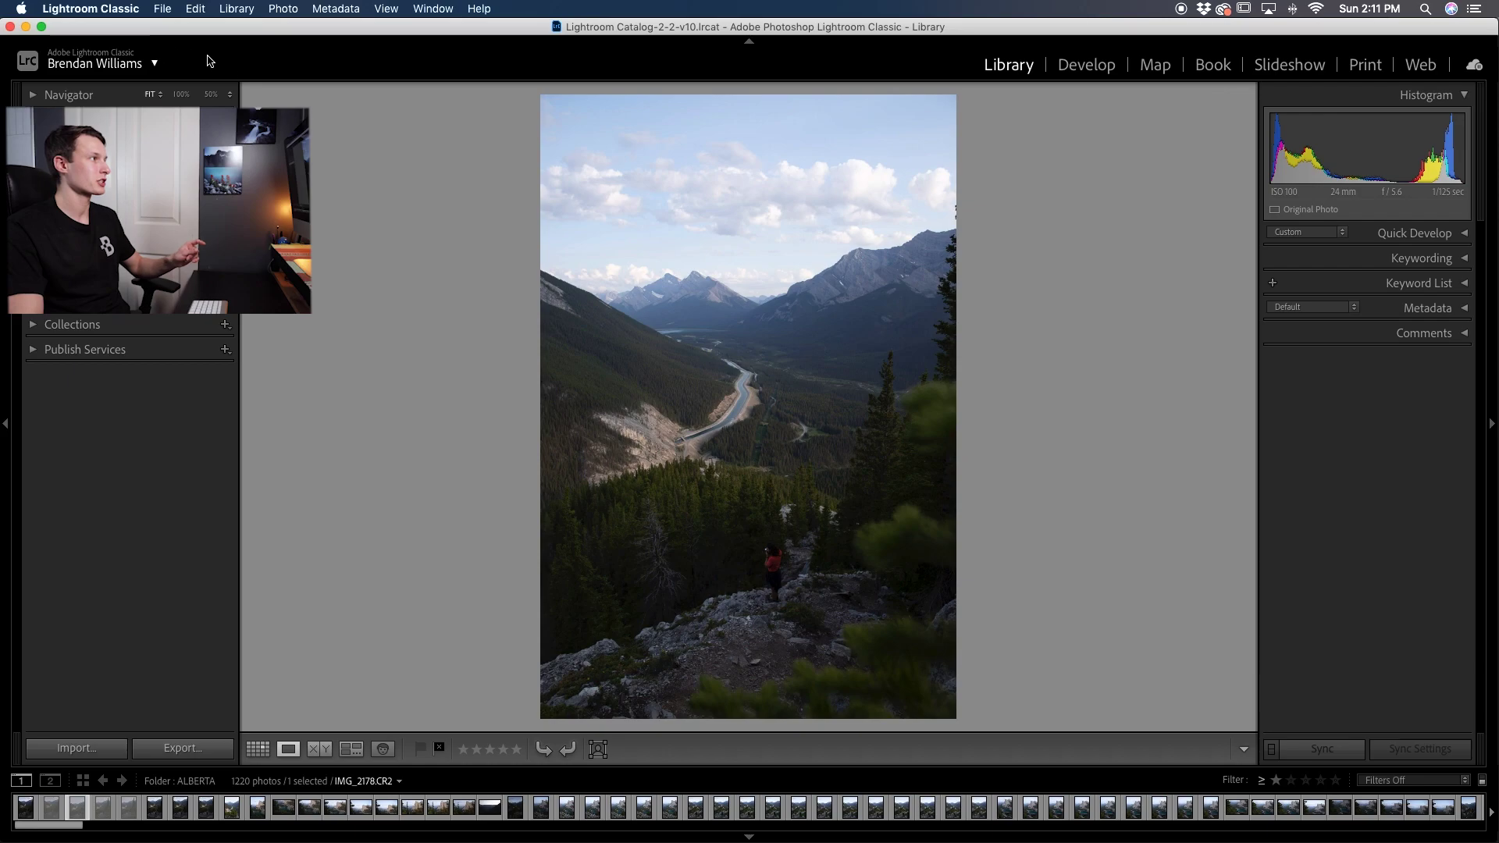
{"action": "left_click", "coordinate": [104, 12]}
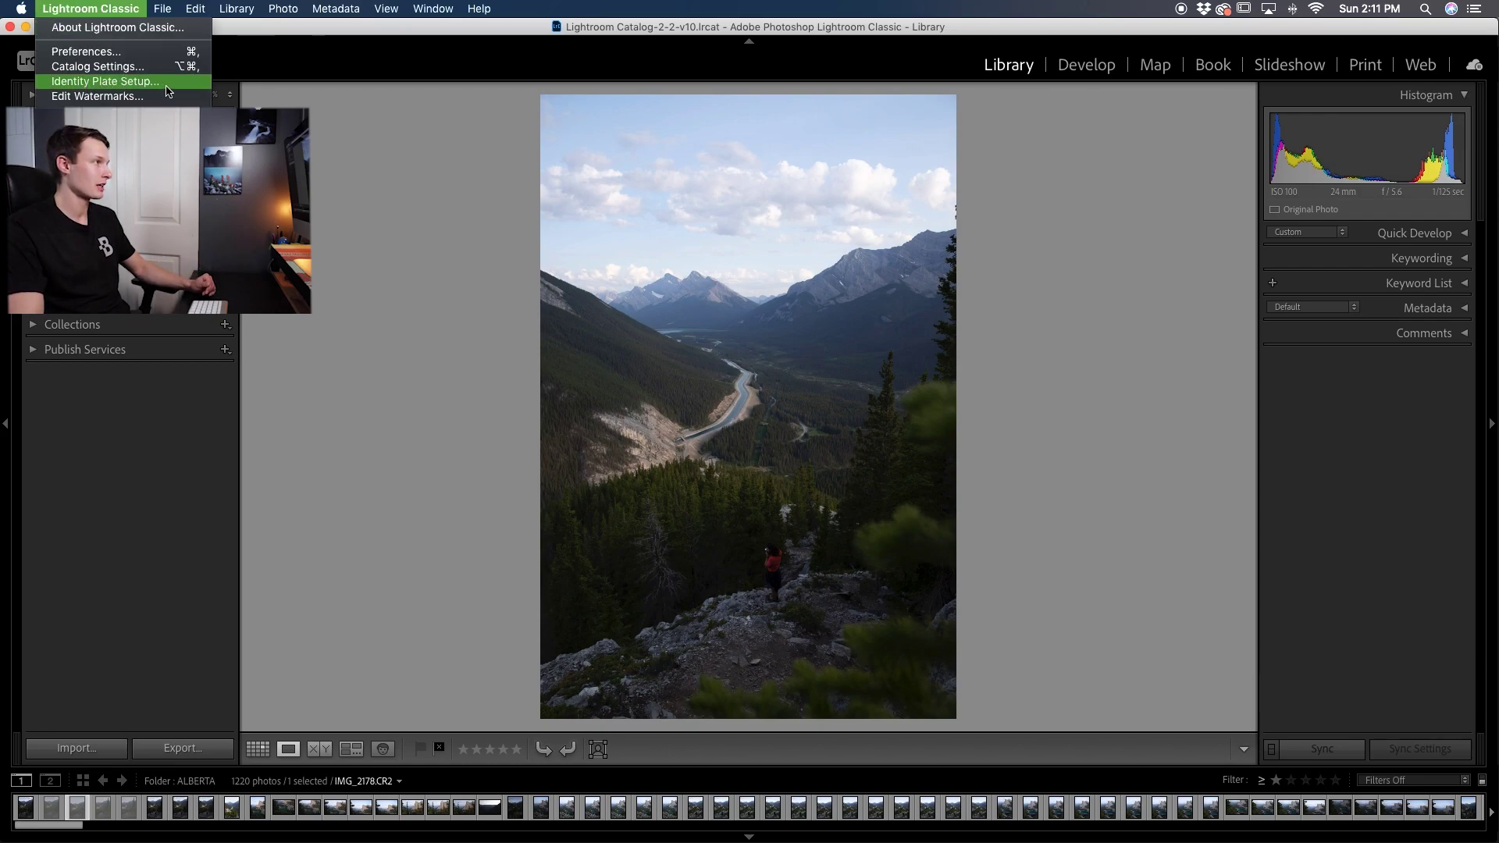
In Identity Plate Setup, switch the plate to Lightroom Classic, then to Personalized.
{"action": "left_click", "coordinate": [105, 81]}
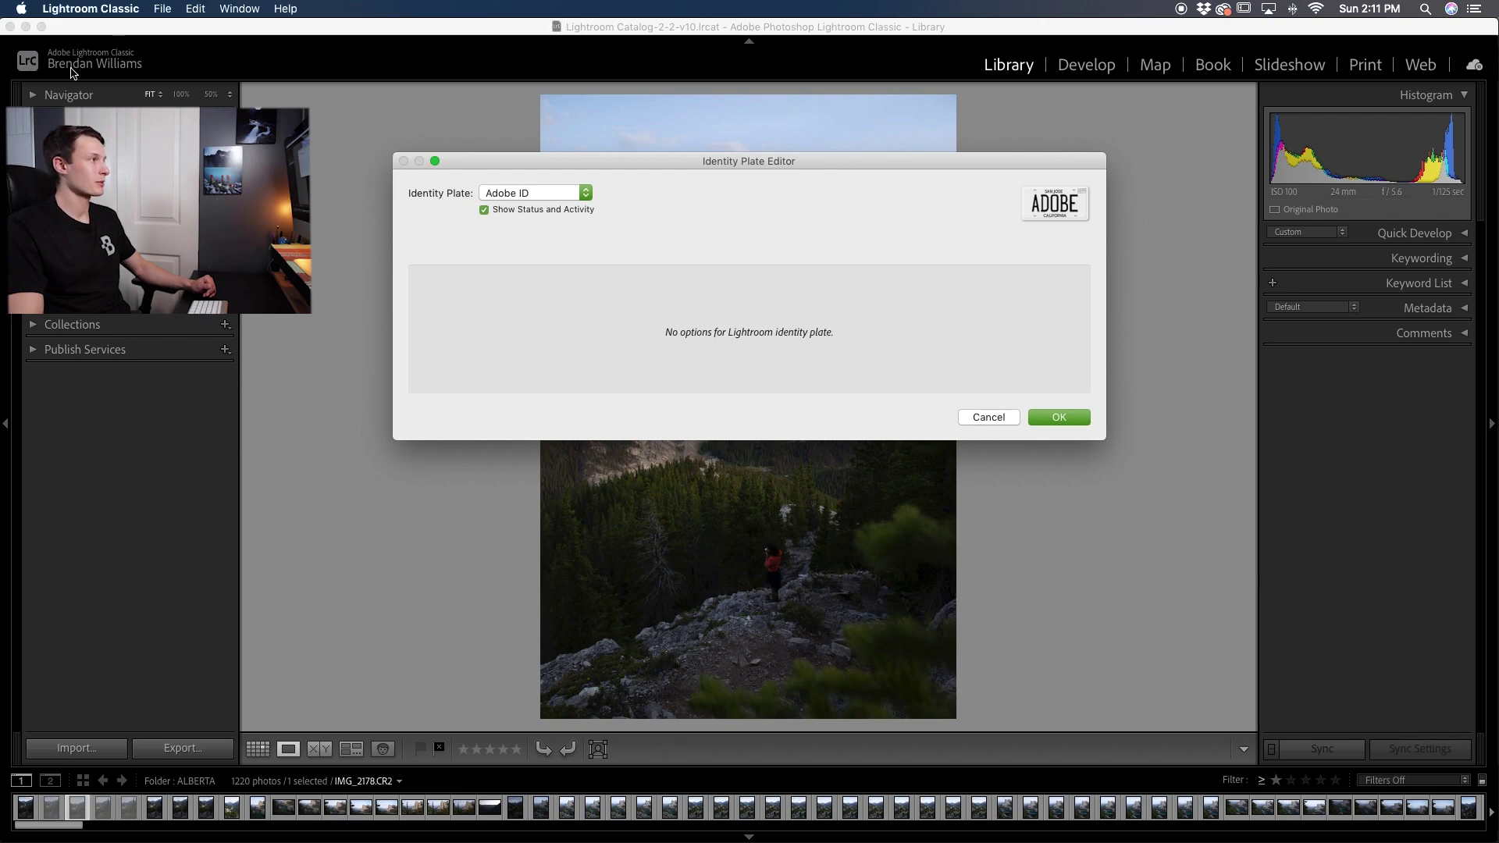
{"action": "left_click", "coordinate": [515, 193]}
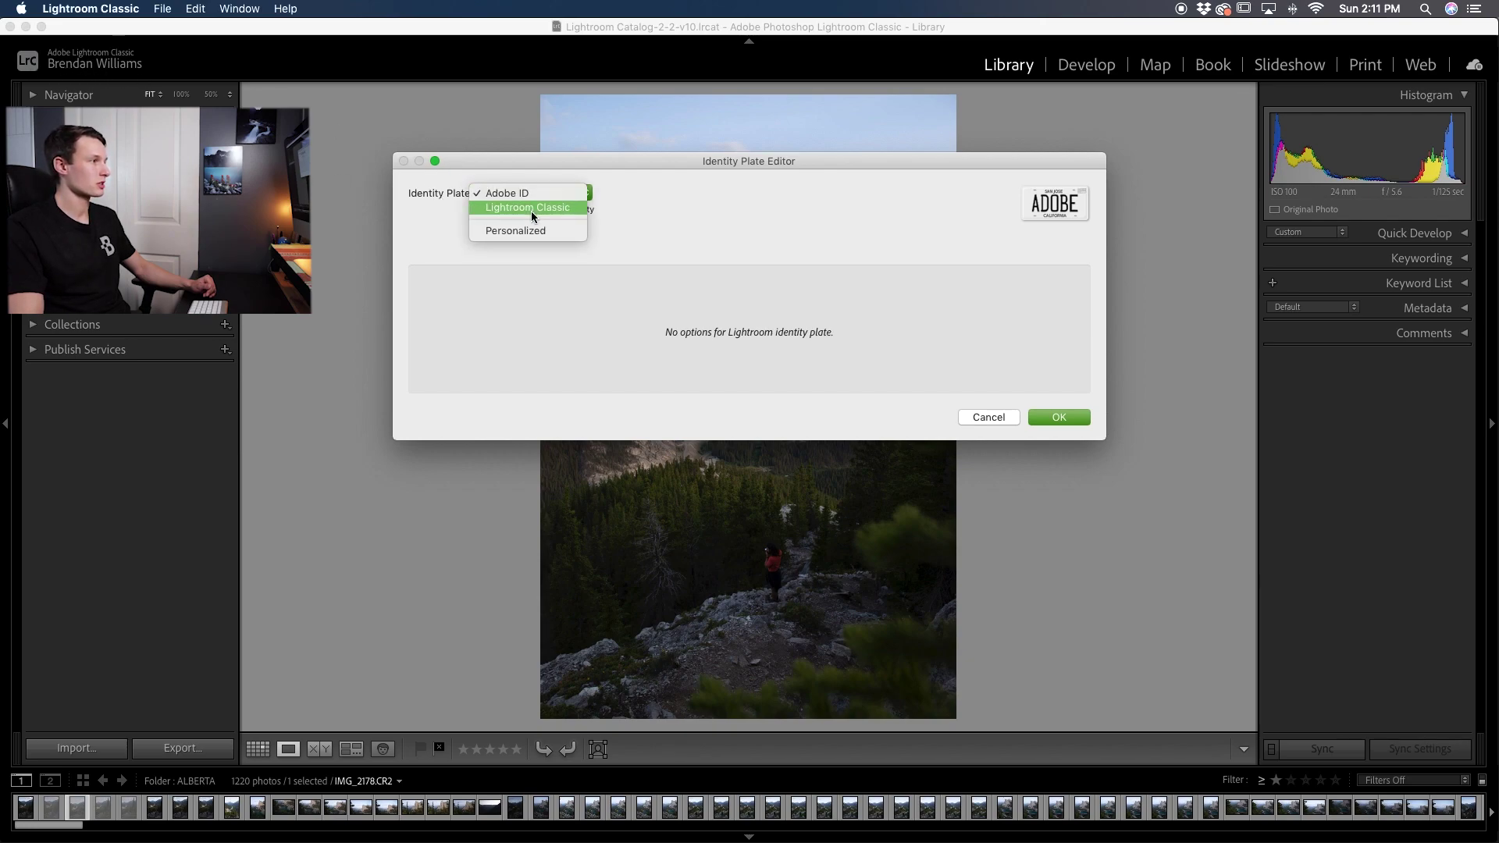
{"action": "left_click", "coordinate": [531, 209]}
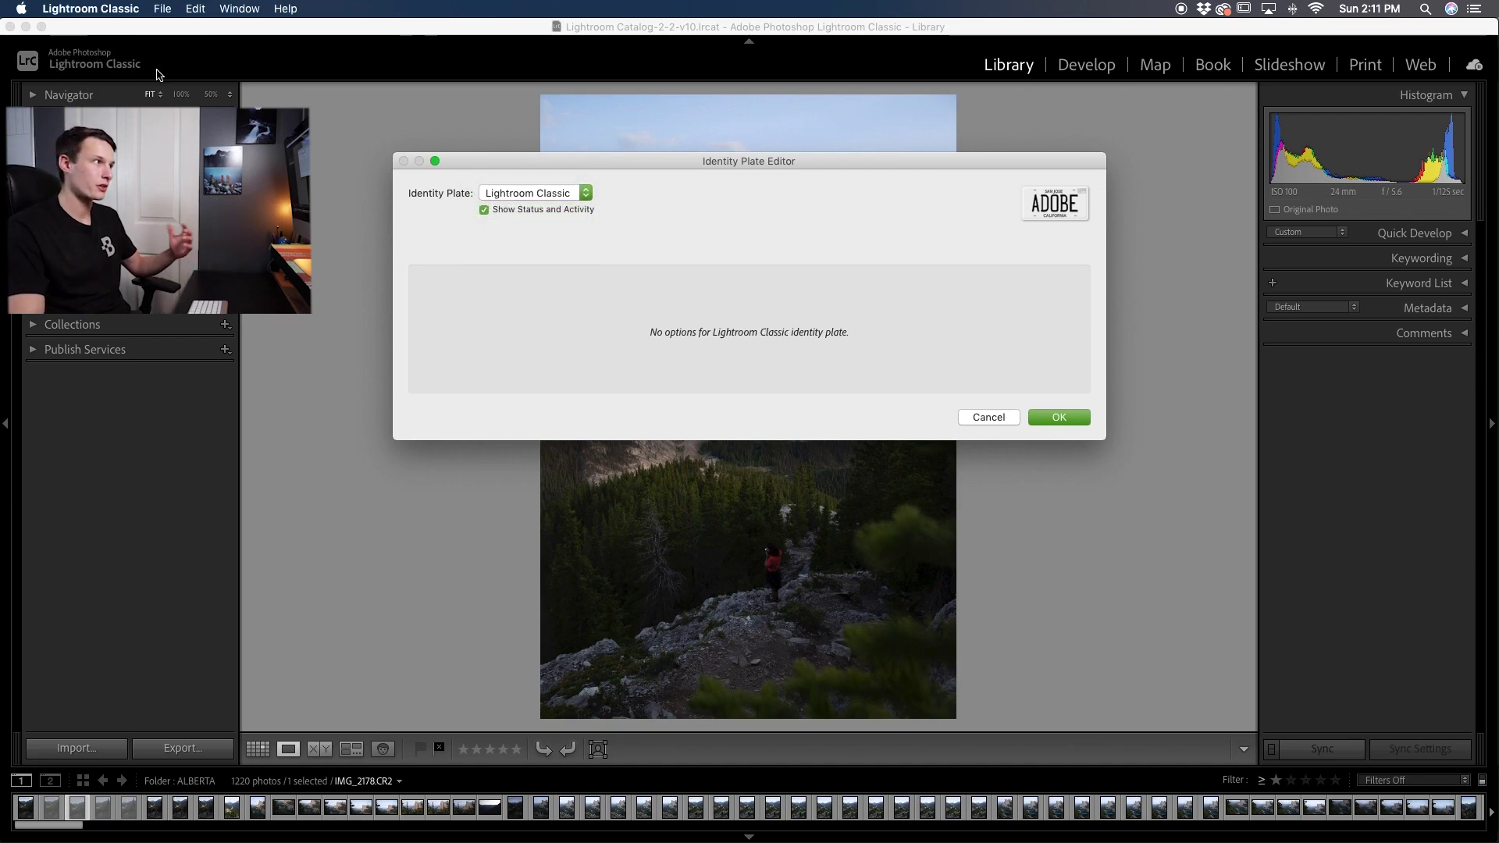
{"action": "left_click", "coordinate": [523, 193]}
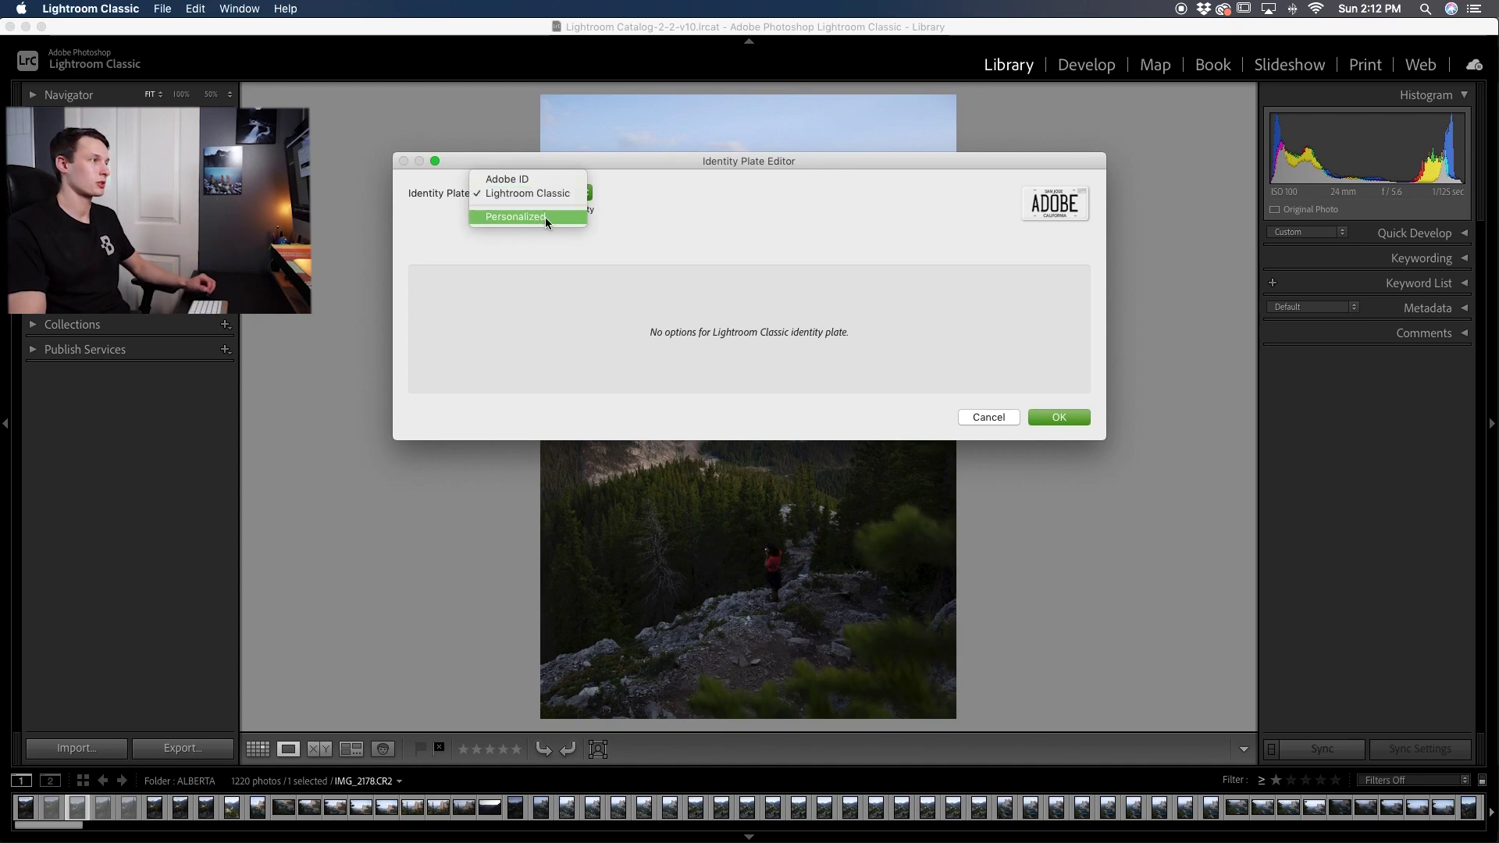
{"action": "left_click", "coordinate": [545, 217]}
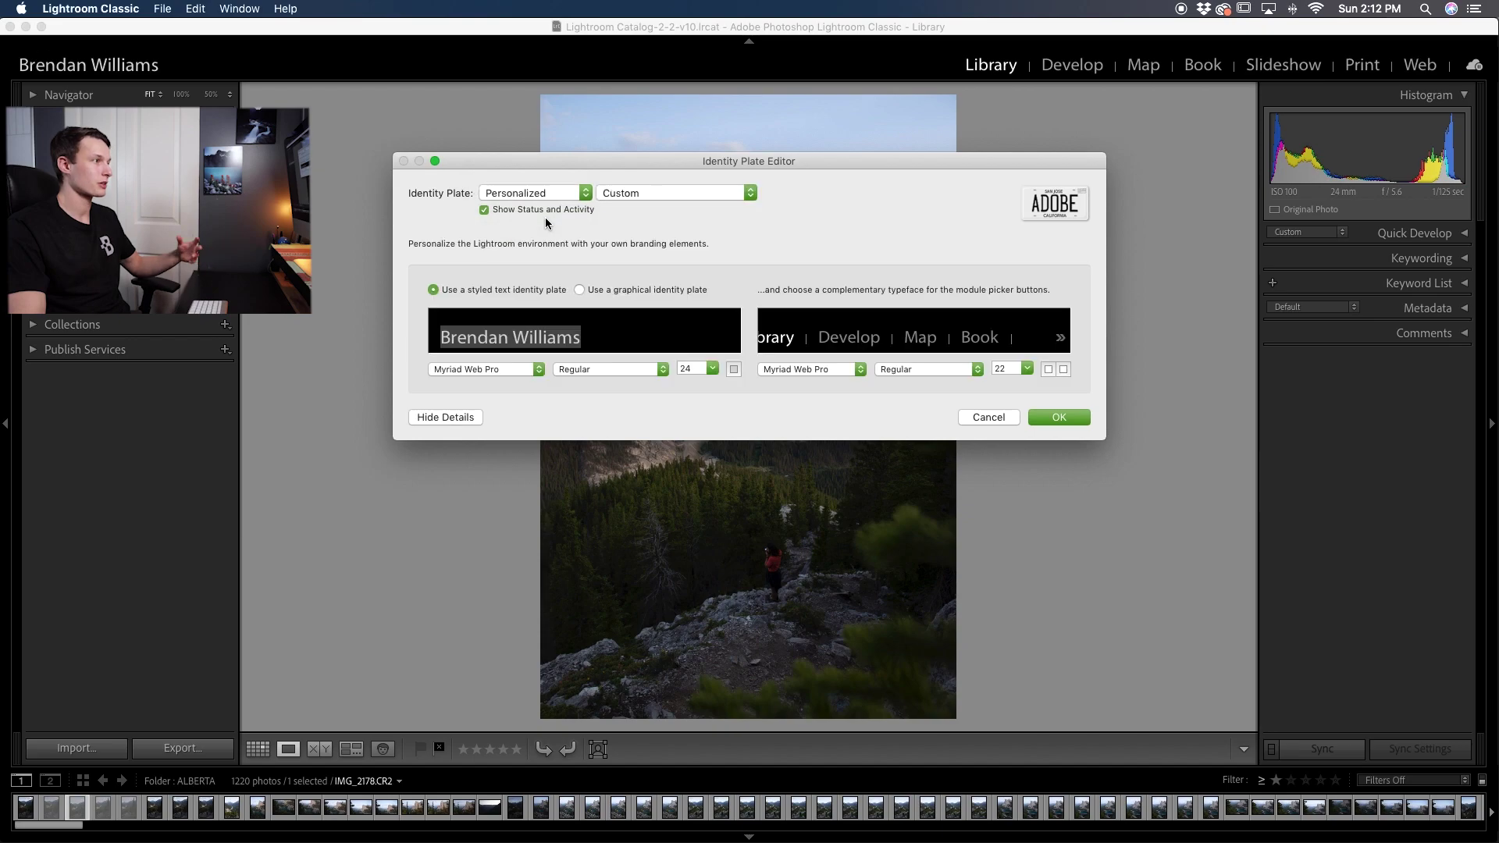
Clear the old plate text and set the font to PT Mono, after trying Mishafi and Lane - Posh.
{"action": "left_click", "coordinate": [615, 329]}
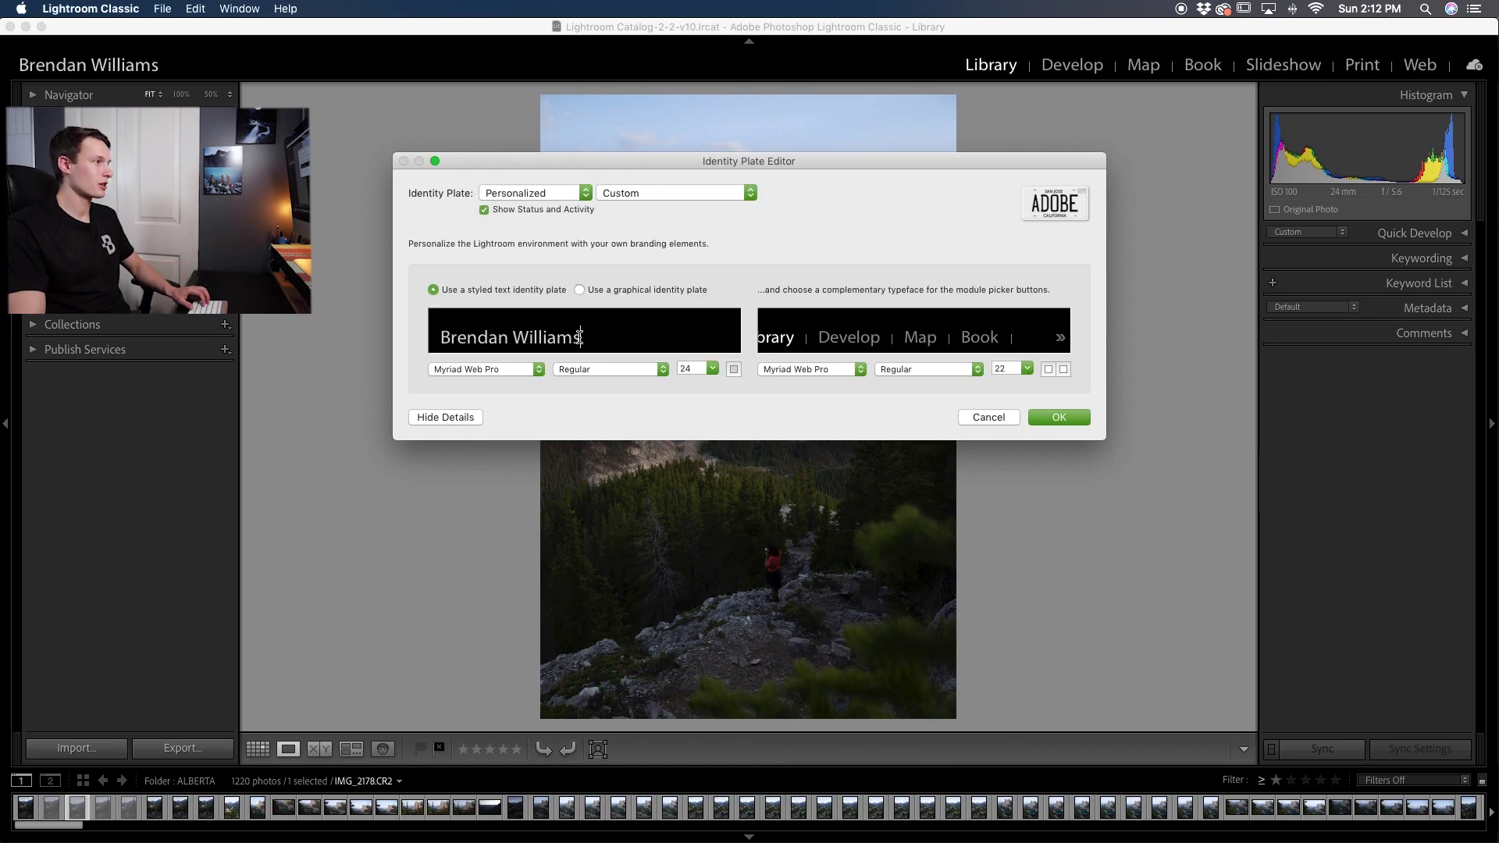
{"action": "triple_click", "coordinate": [502, 335]}
{"action": "key", "text": "BackSpace"}
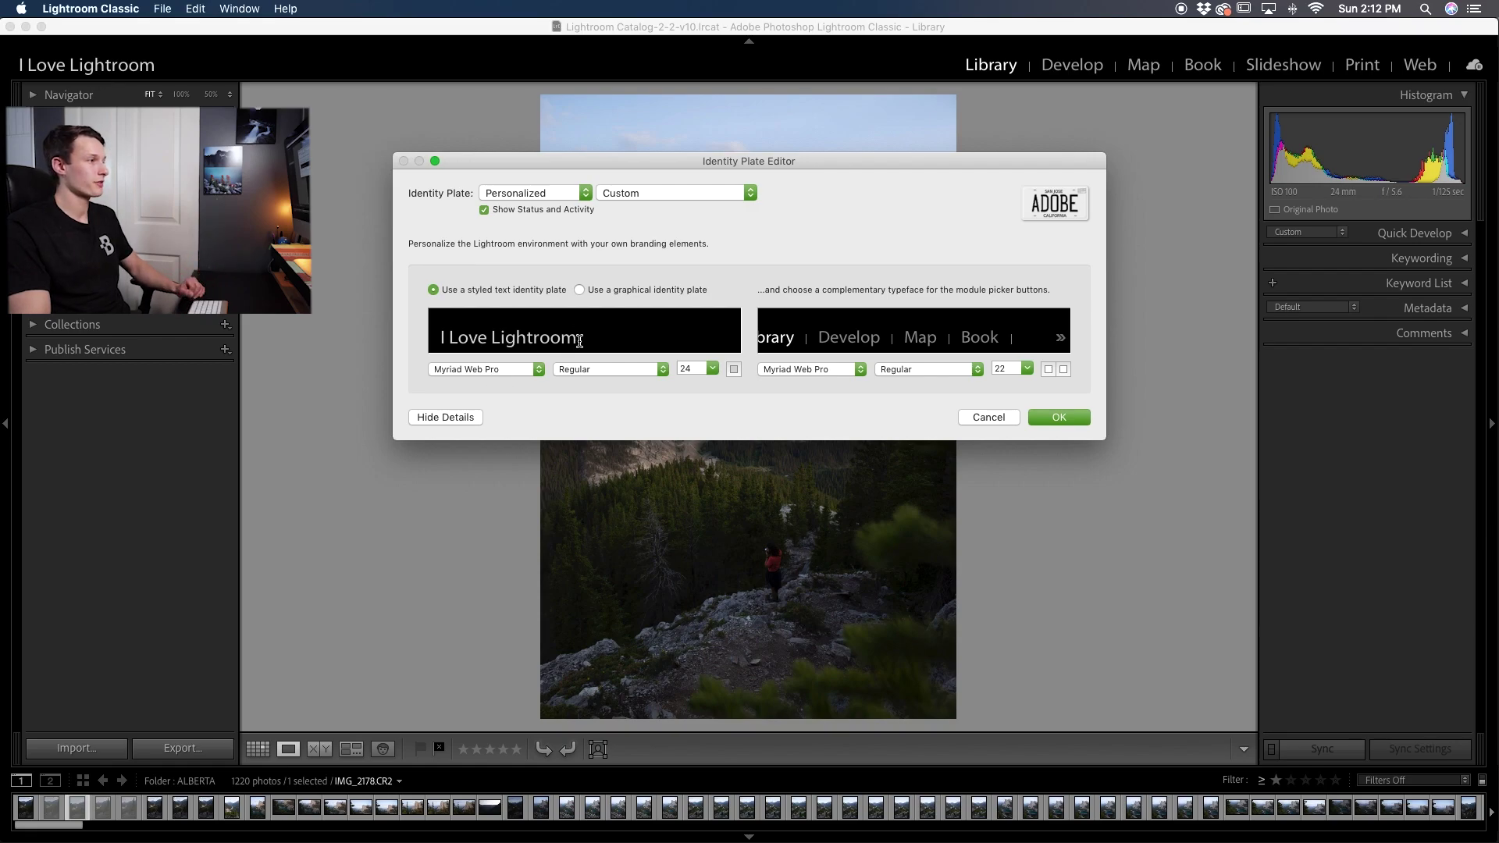
{"action": "left_click_drag", "start_coordinate": [525, 338], "coordinate": [431, 337]}
{"action": "left_click", "coordinate": [534, 369]}
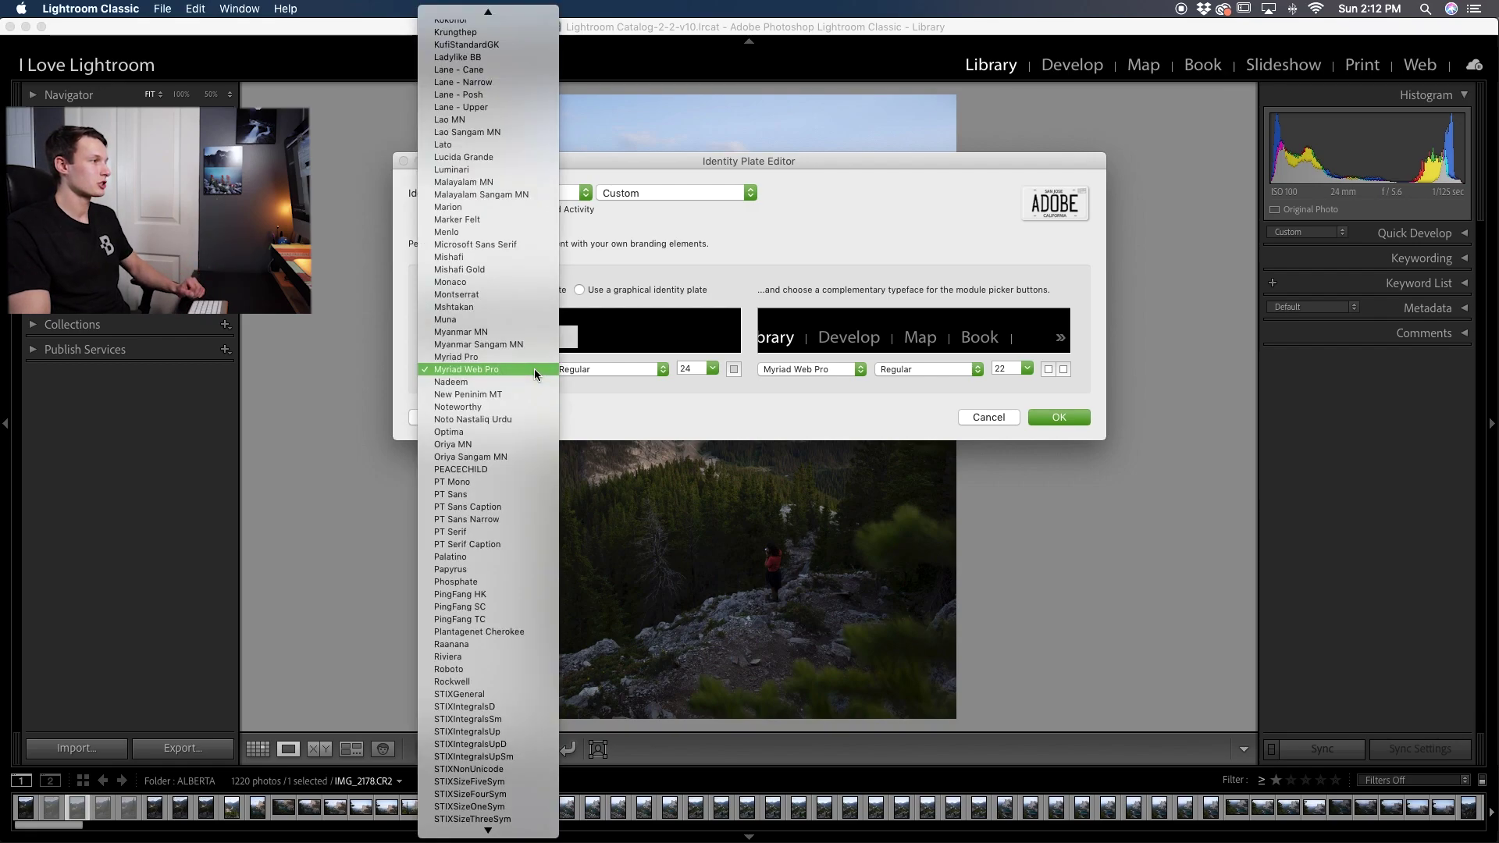
{"action": "left_click", "coordinate": [495, 256]}
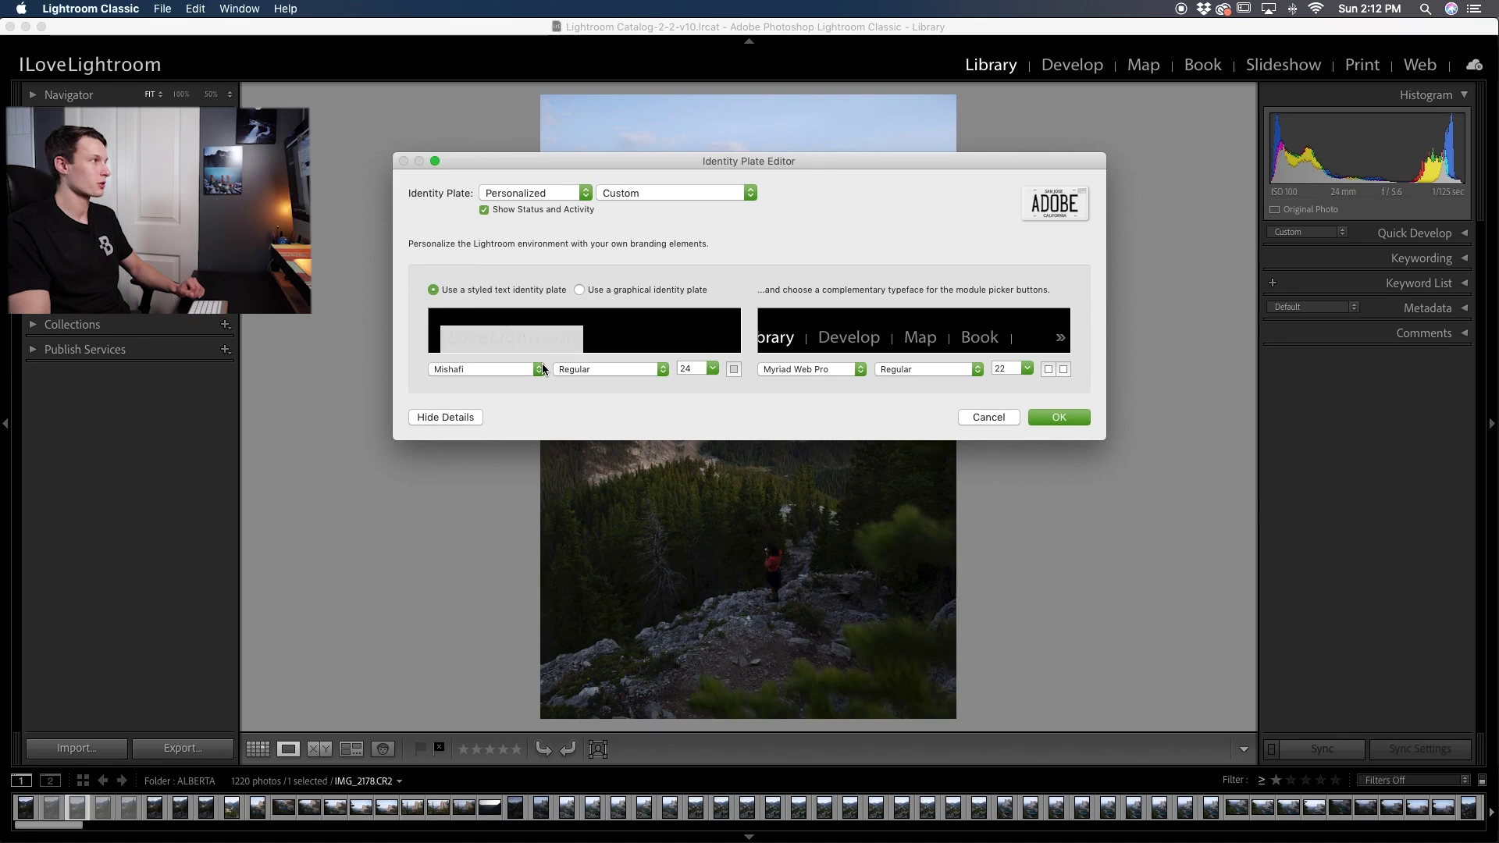
{"action": "left_click", "coordinate": [492, 368]}
{"action": "left_click", "coordinate": [486, 206]}
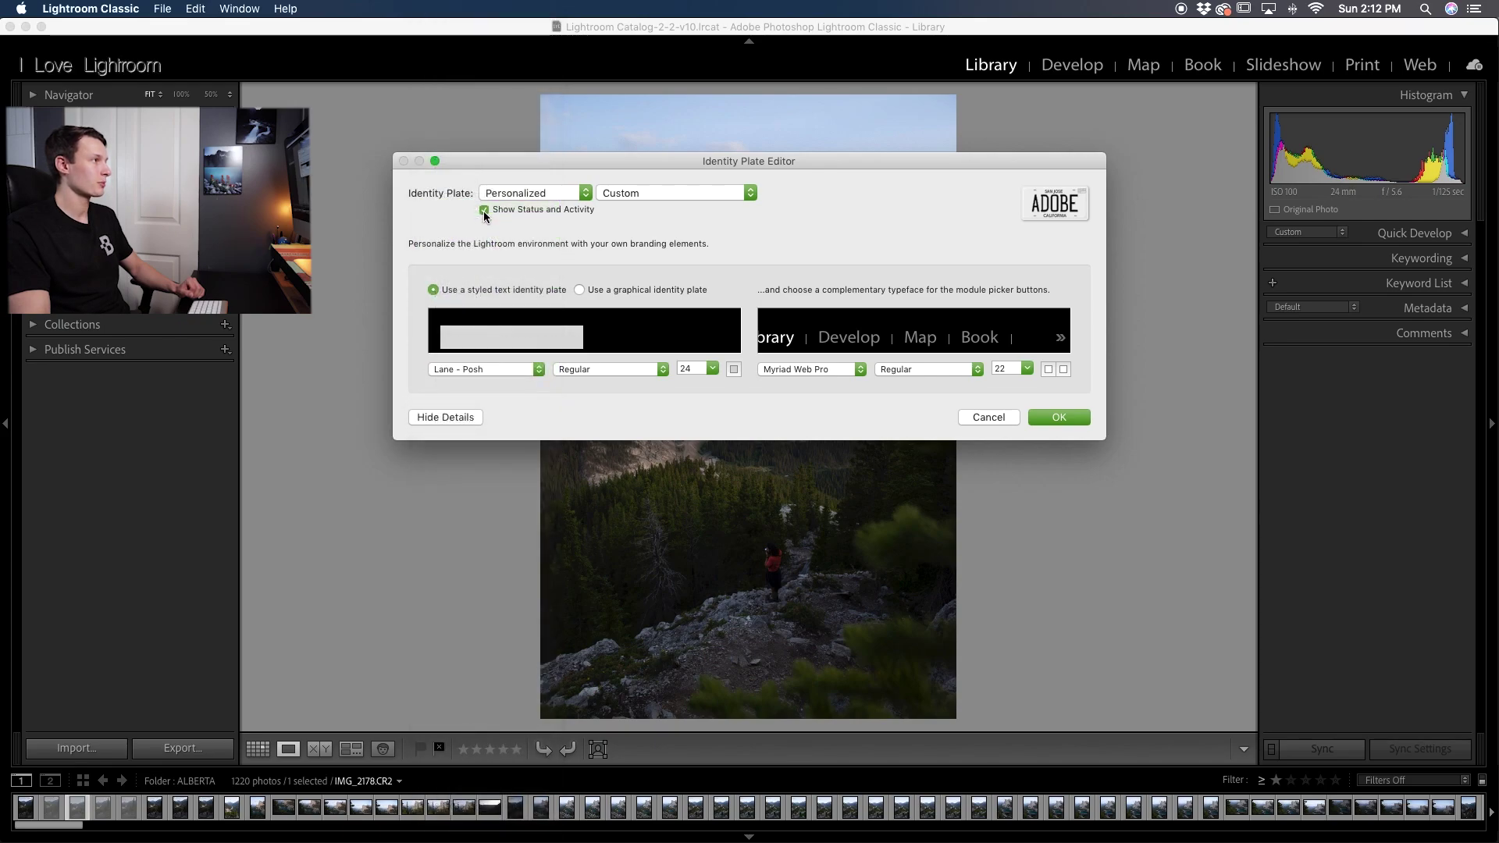
{"action": "left_click", "coordinate": [486, 369]}
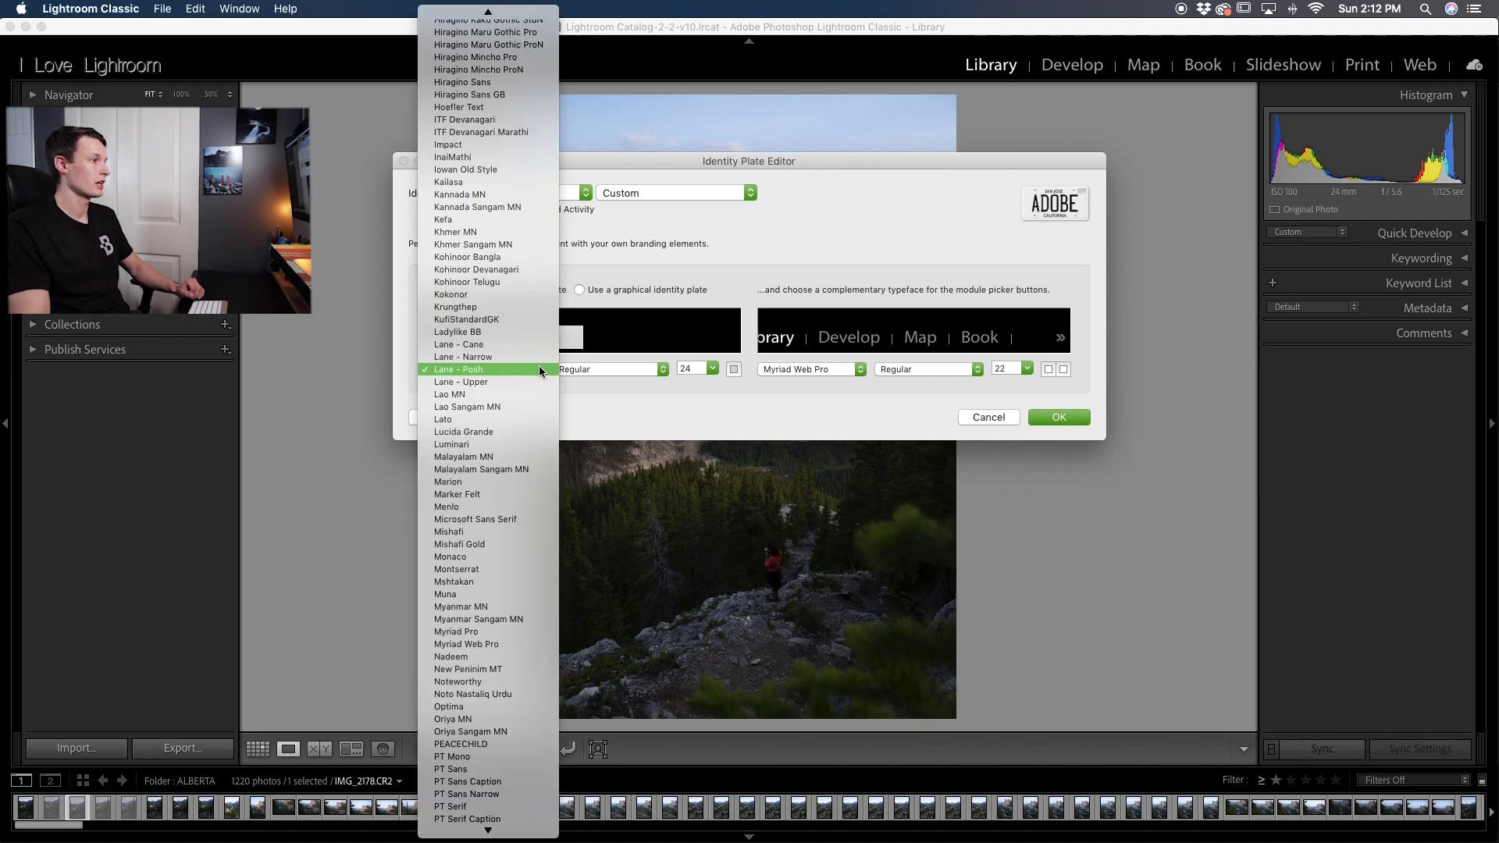
{"action": "left_click", "coordinate": [485, 759]}
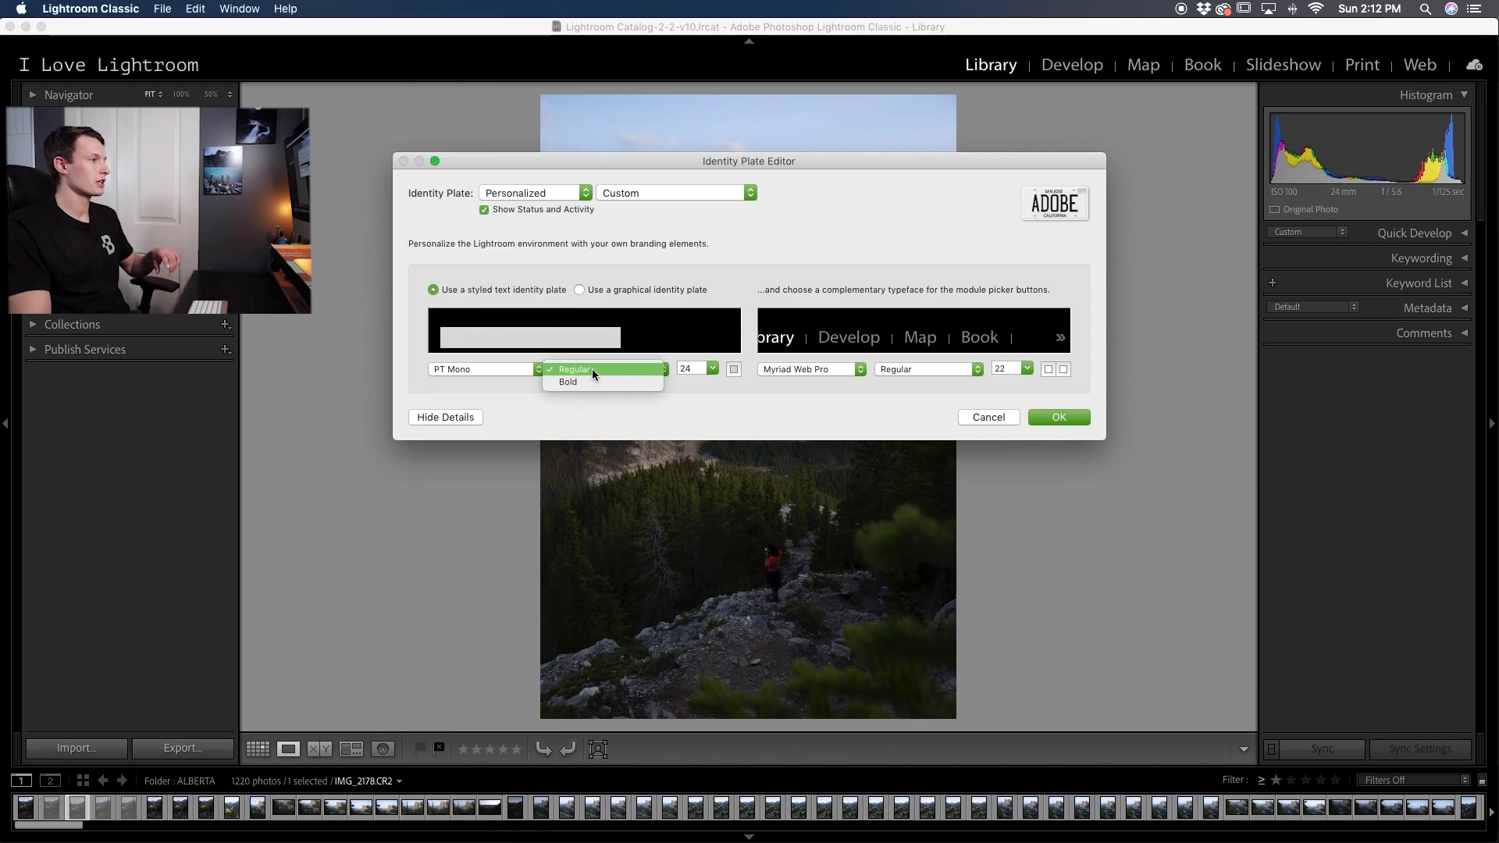
Make the plate text Bold, 24 pt and pink, then choose the graphical identity plate option.
{"action": "left_click", "coordinate": [598, 379]}
{"action": "left_click", "coordinate": [713, 369]}
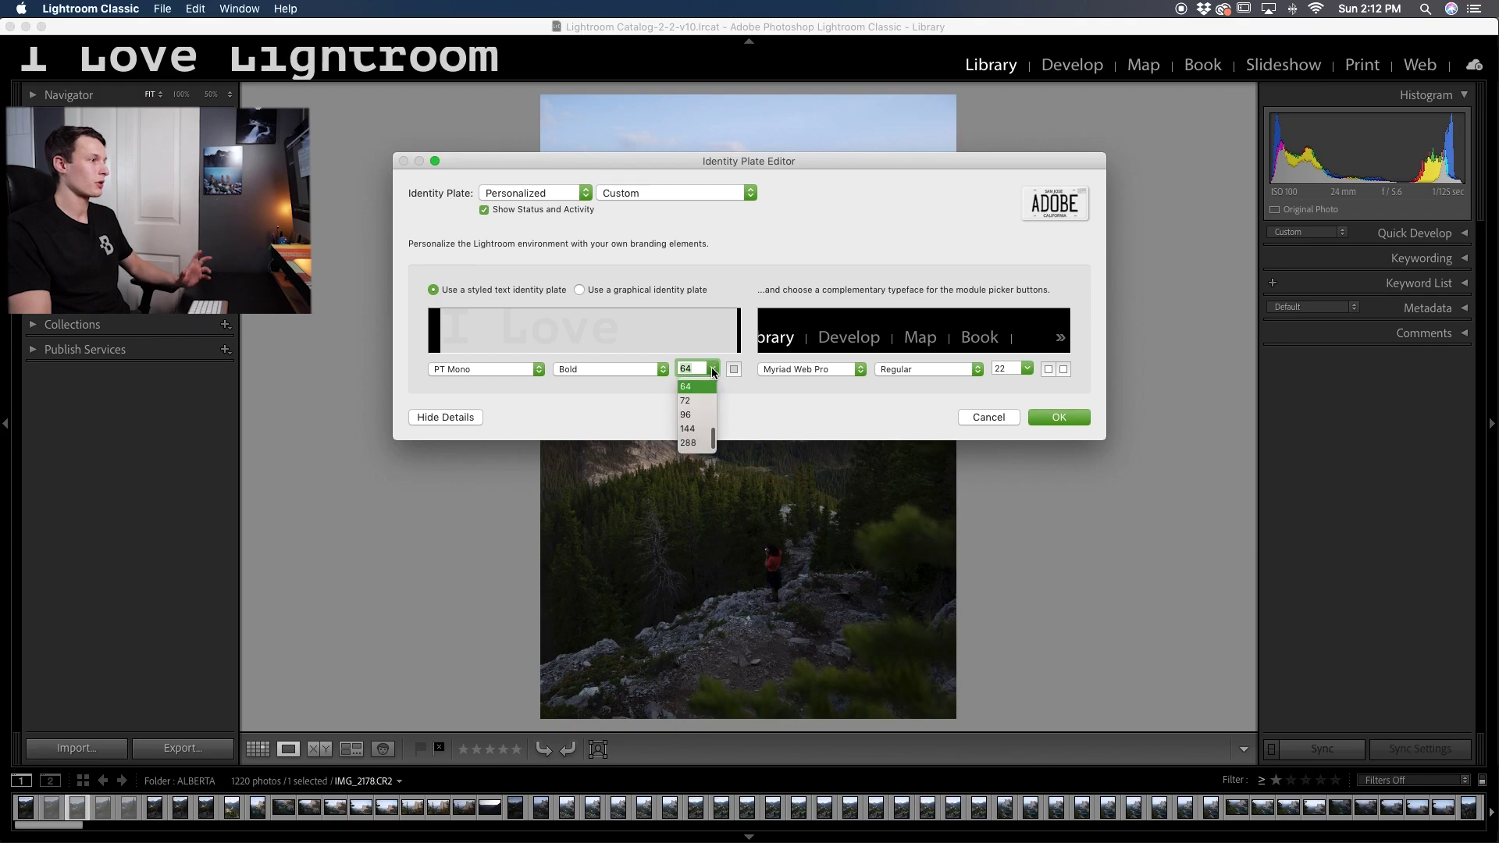
{"action": "type", "text": "24"}
{"action": "key", "text": "Return"}
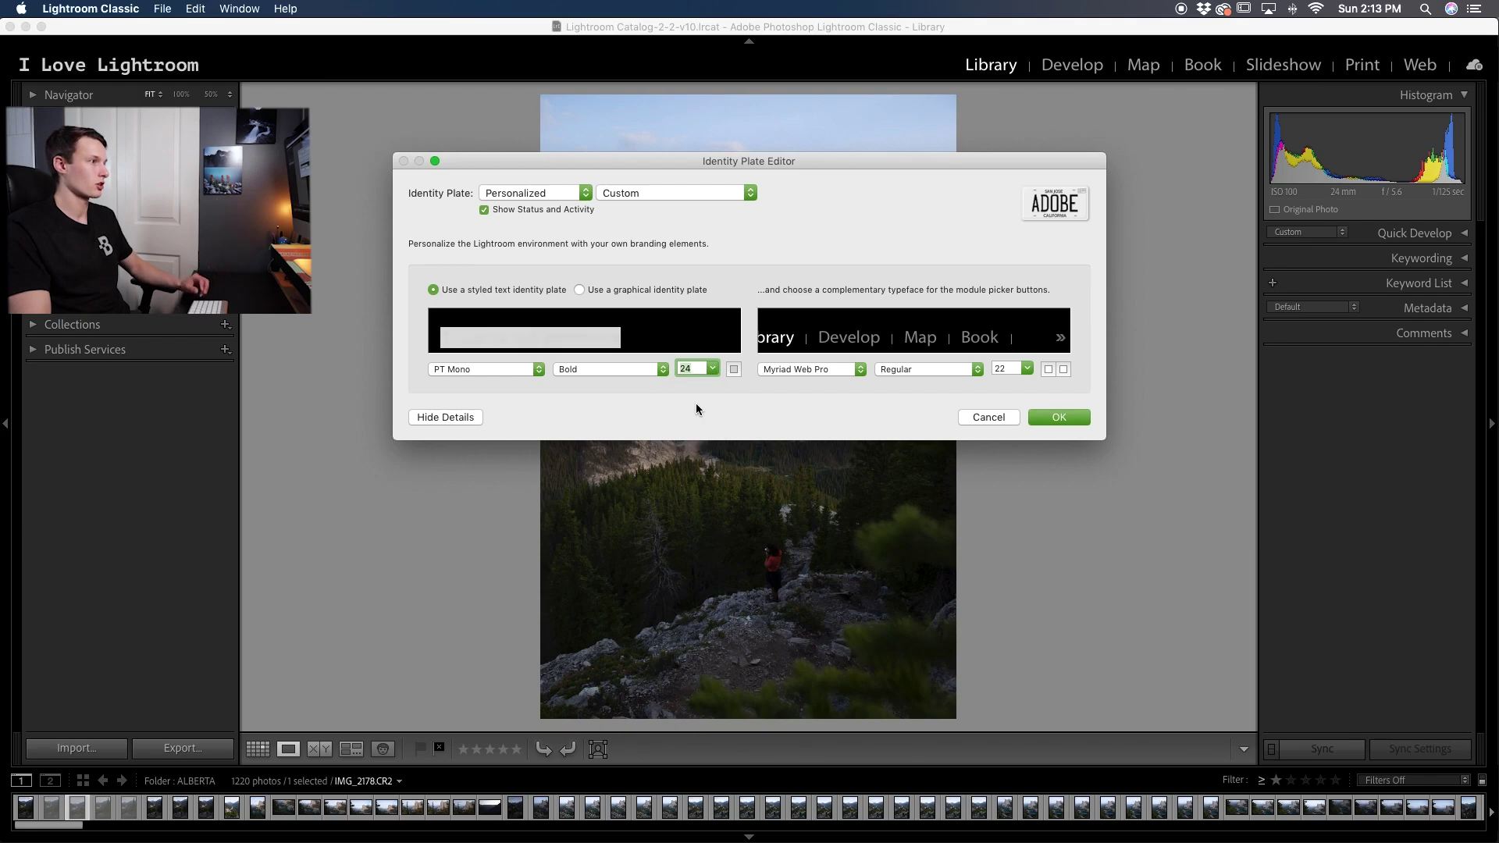
{"action": "left_click", "coordinate": [734, 370]}
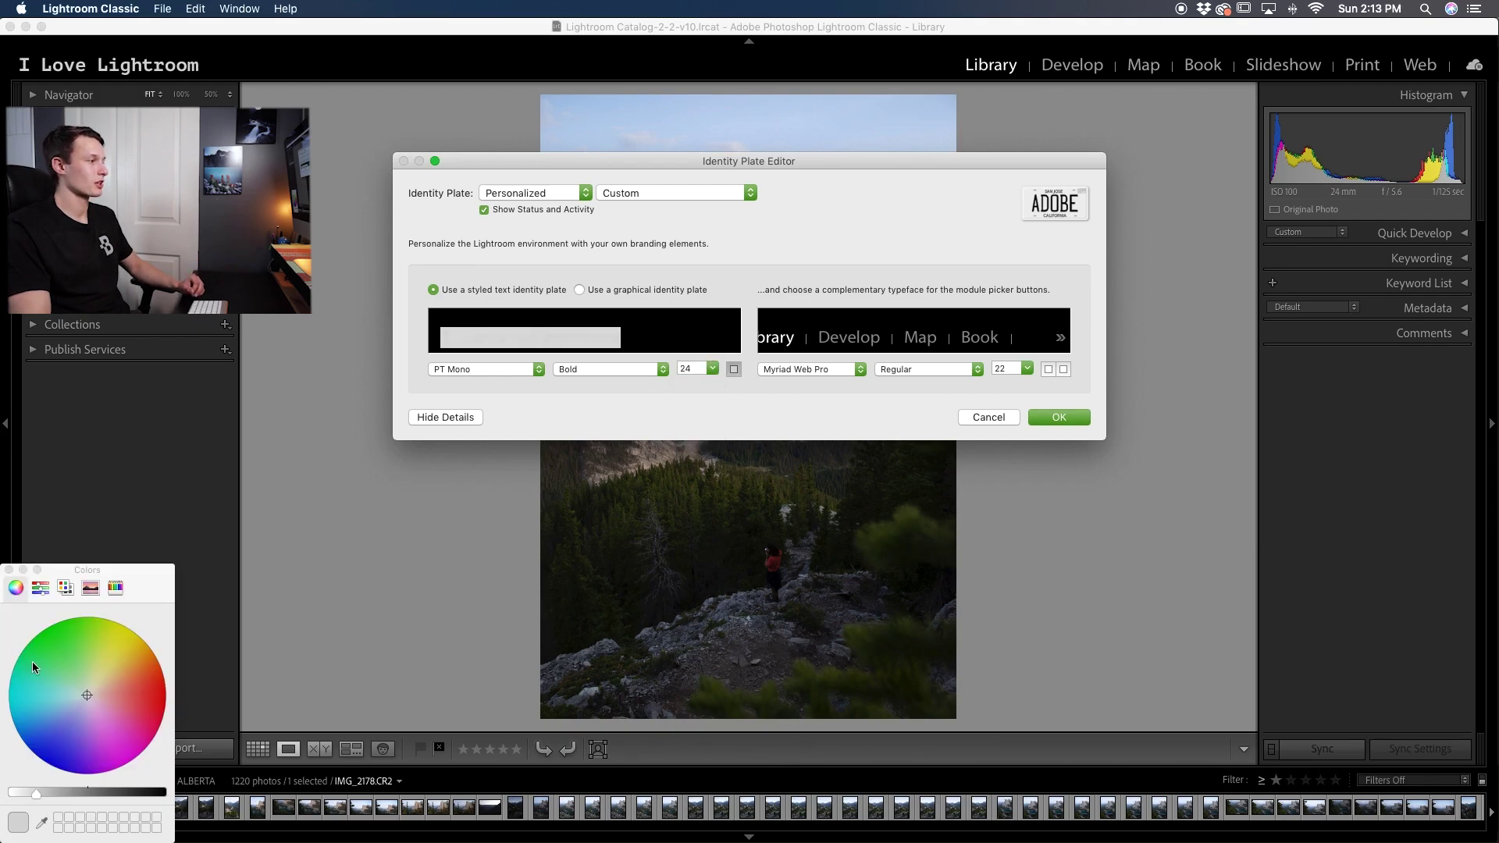
{"action": "mouse_move", "coordinate": [122, 682]}
{"action": "left_mouse_down"}
{"action": "mouse_move", "coordinate": [100, 657]}
{"action": "mouse_move", "coordinate": [97, 697]}
{"action": "left_mouse_up"}
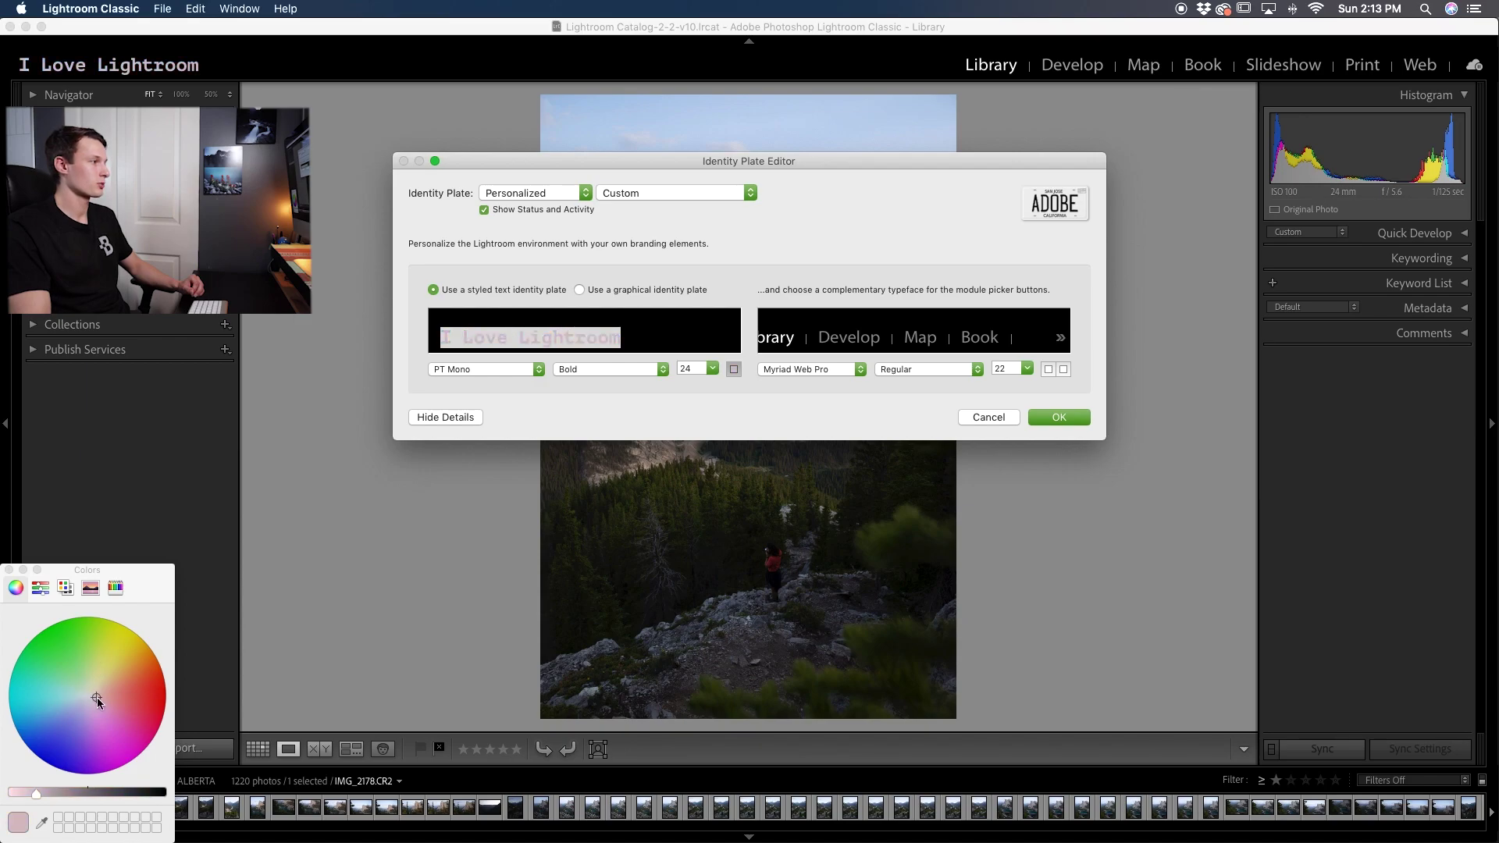
{"action": "left_click", "coordinate": [420, 385]}
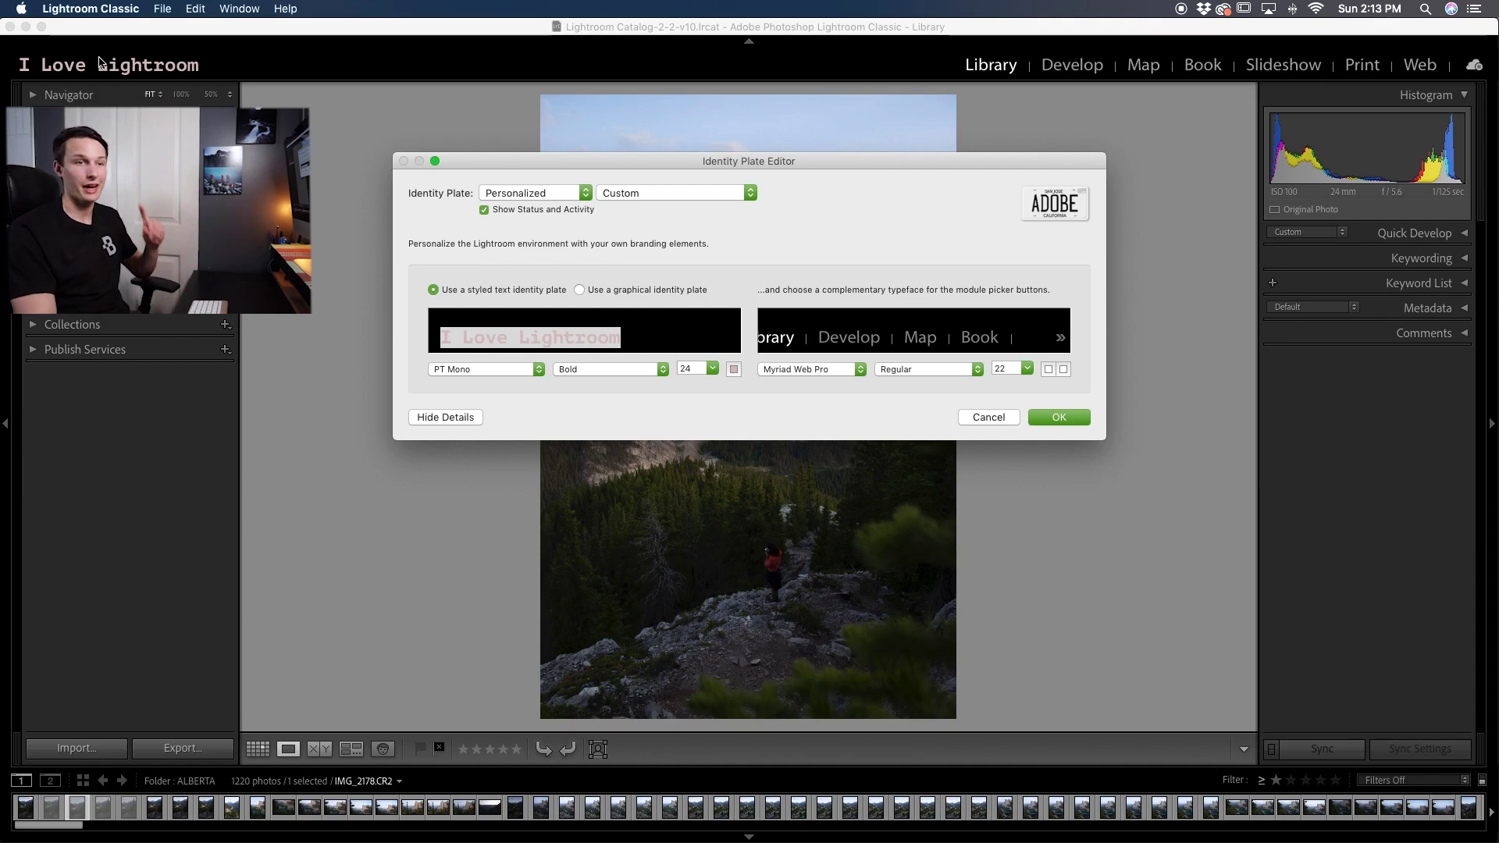
{"action": "left_click", "coordinate": [579, 291]}
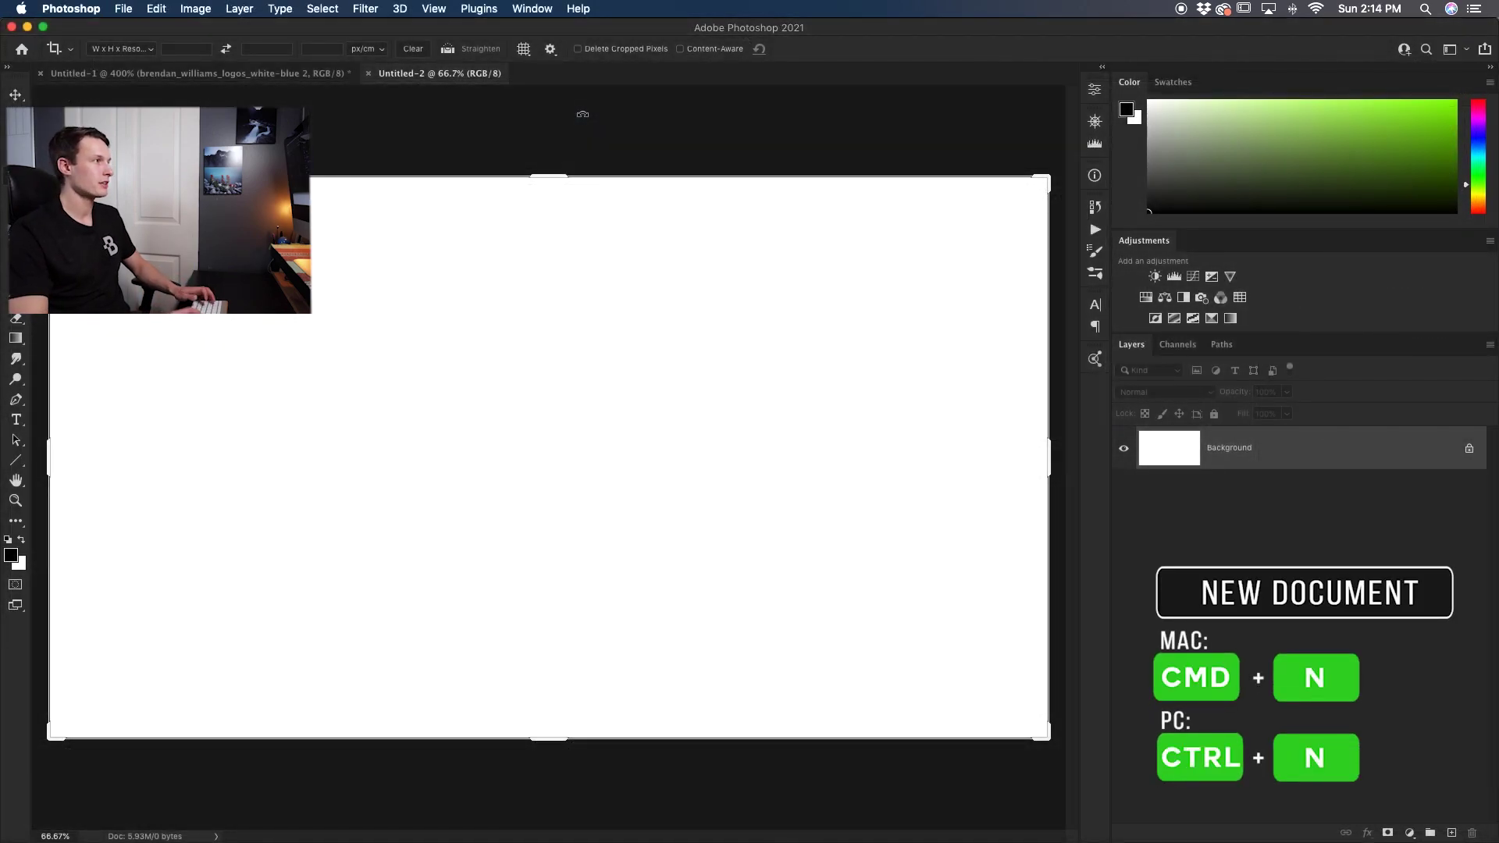
Start a new Photoshop document with Cmd+N.
{"action": "key", "text": "super+n"}
Create a 200 × 41 pixel Photoshop document with a Transparent background.
{"action": "left_click_drag", "start_coordinate": [449, 75], "coordinate": [678, 118]}
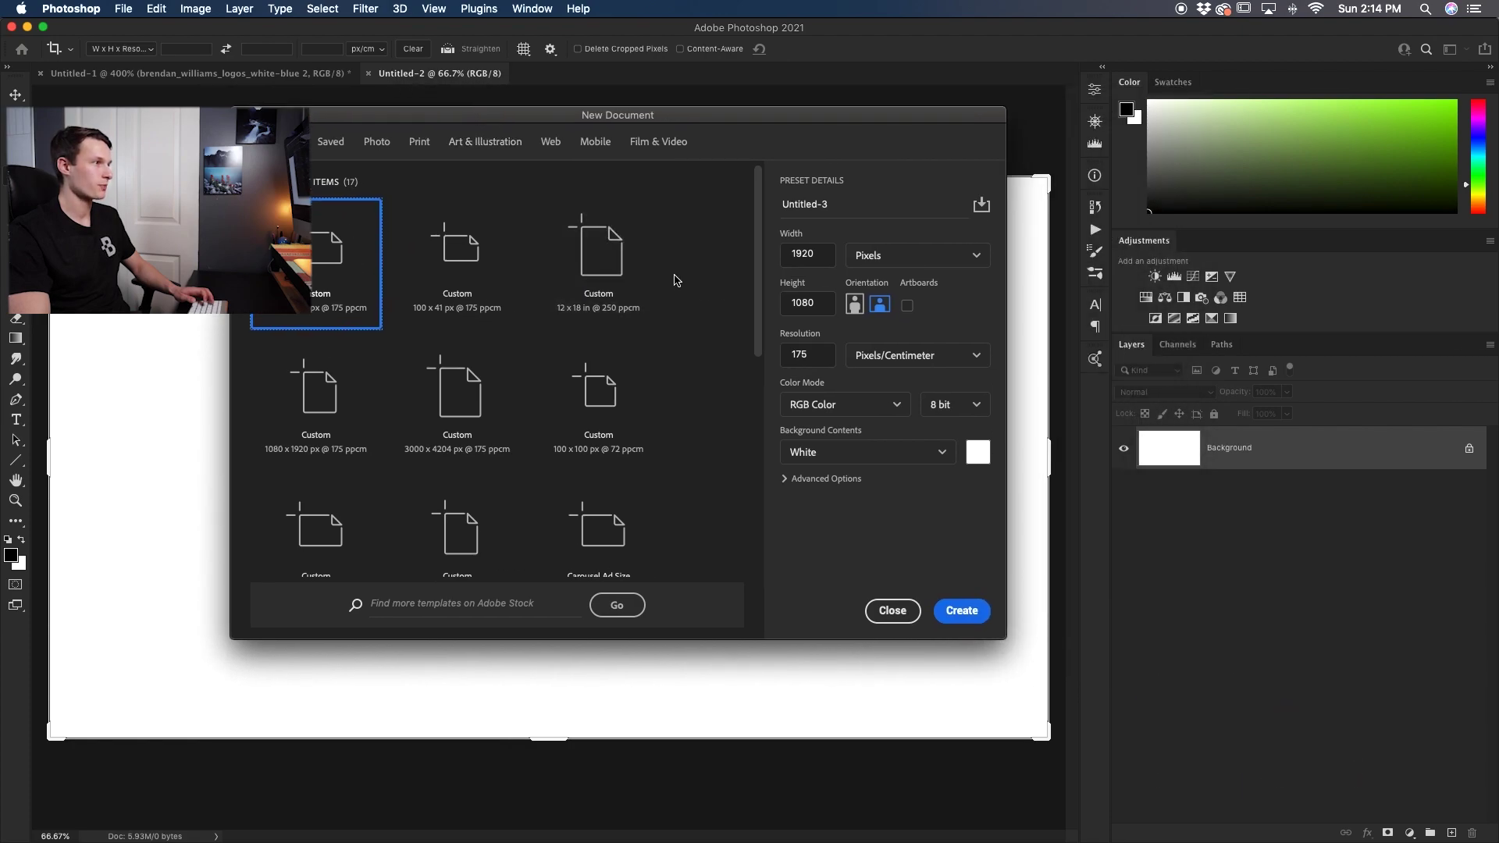
{"action": "double_click", "coordinate": [829, 254]}
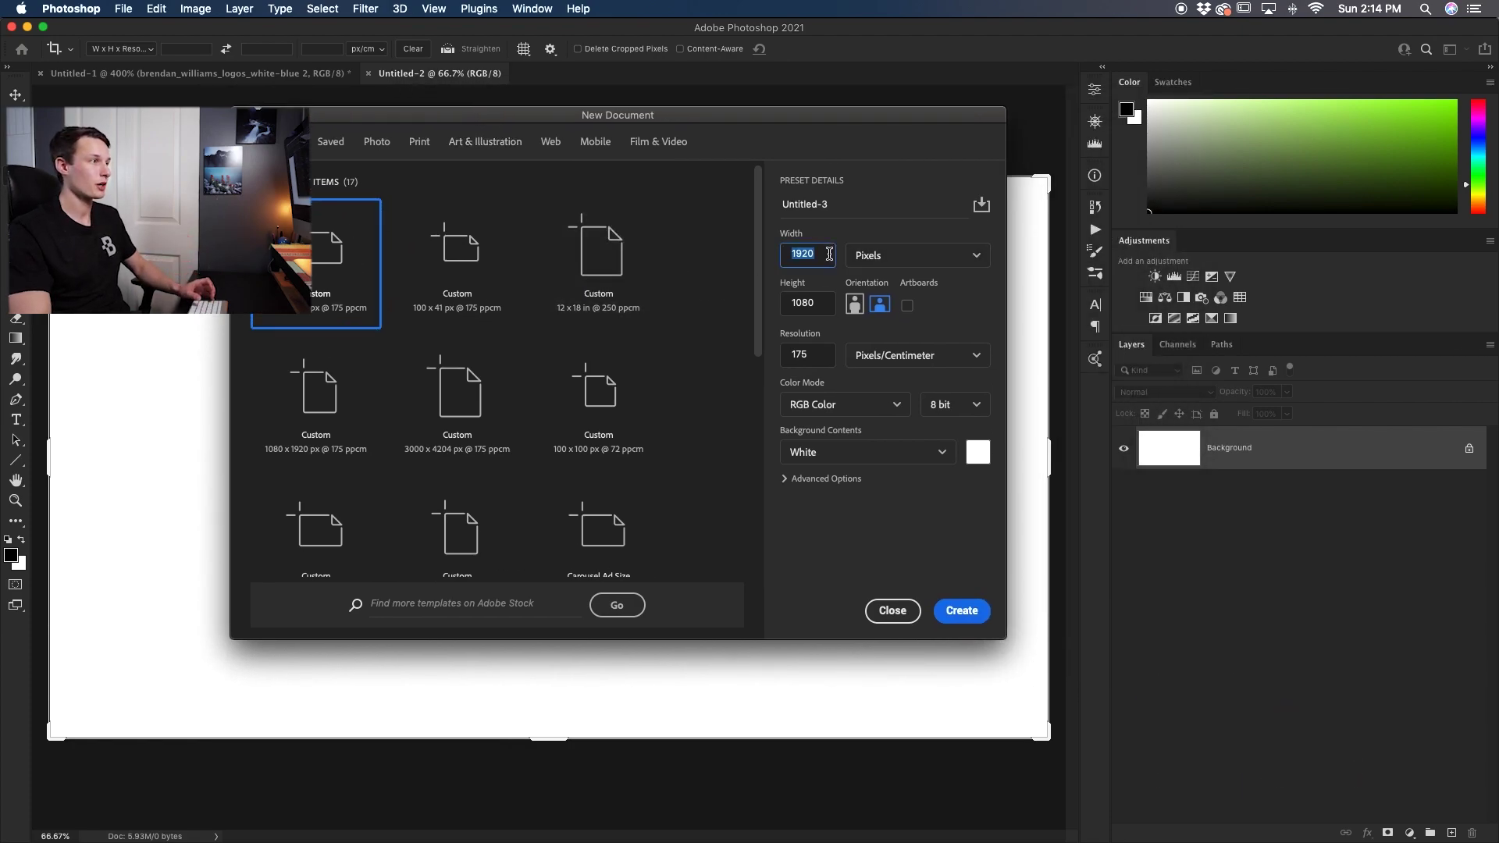
{"action": "double_click", "coordinate": [825, 302]}
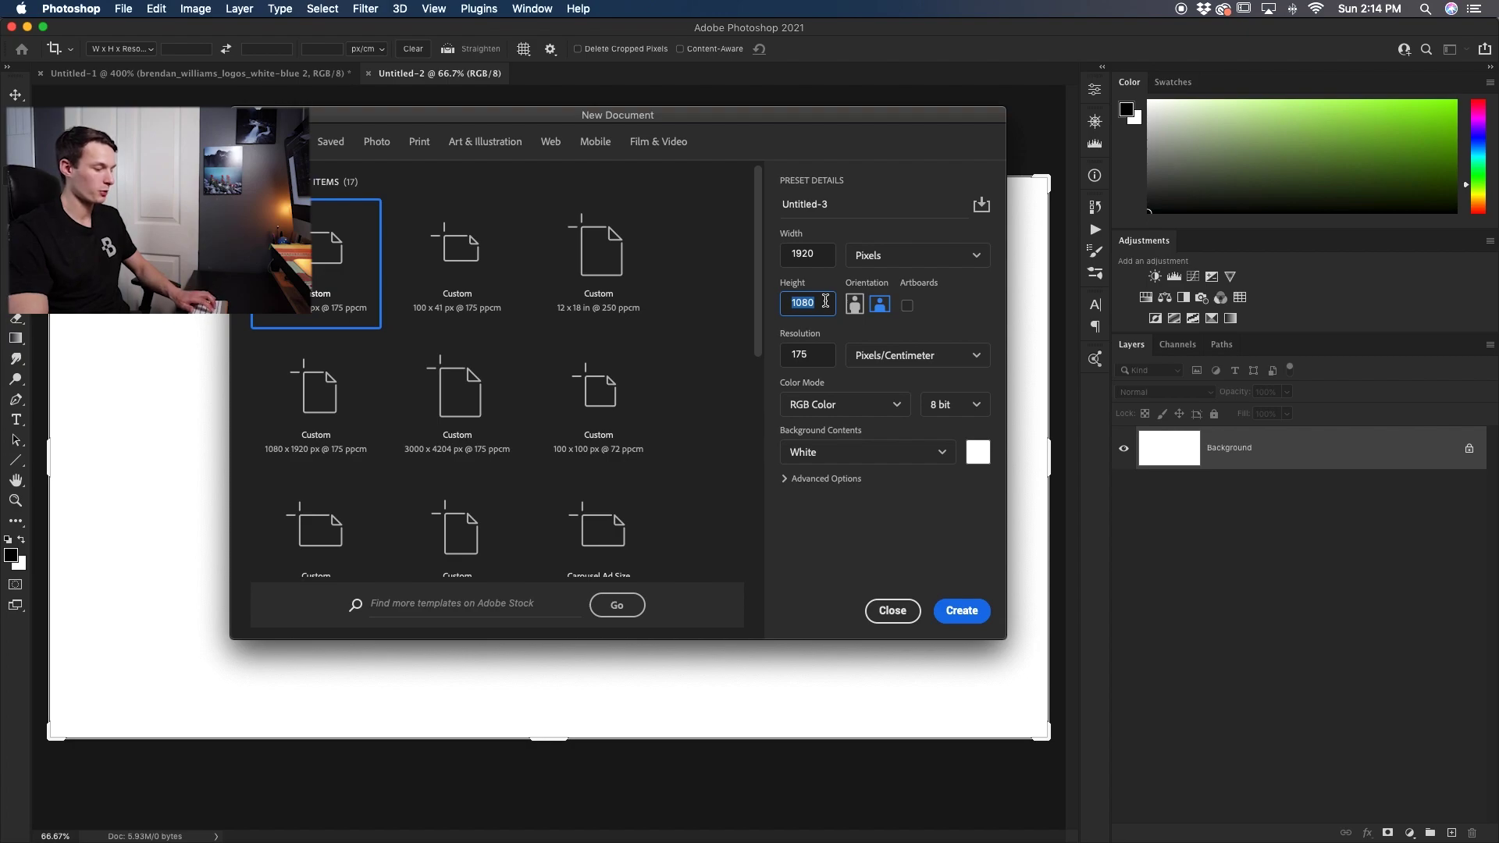
{"action": "type", "text": "41"}
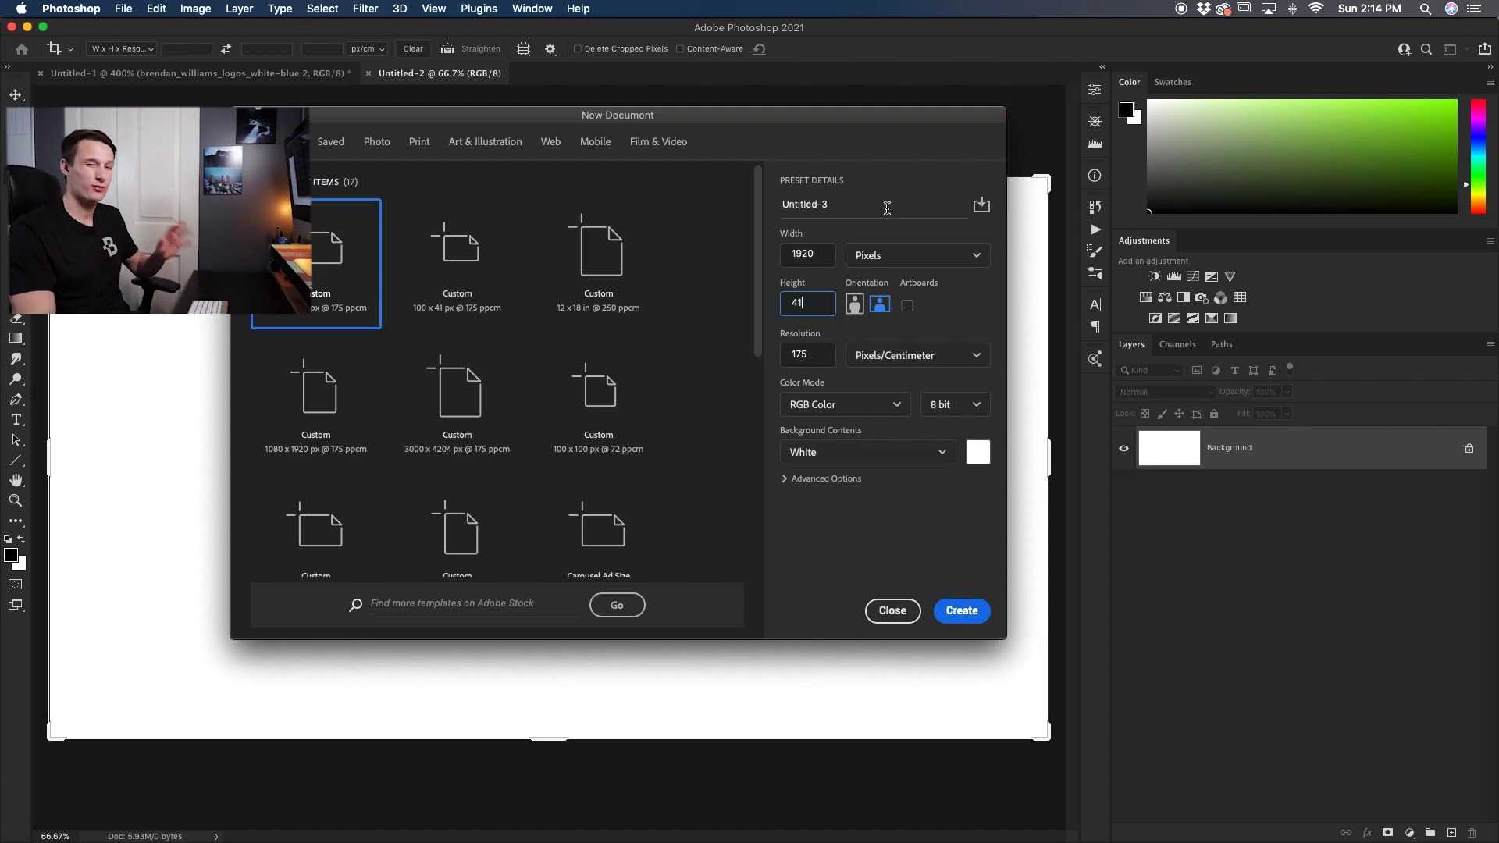
{"action": "double_click", "coordinate": [824, 255]}
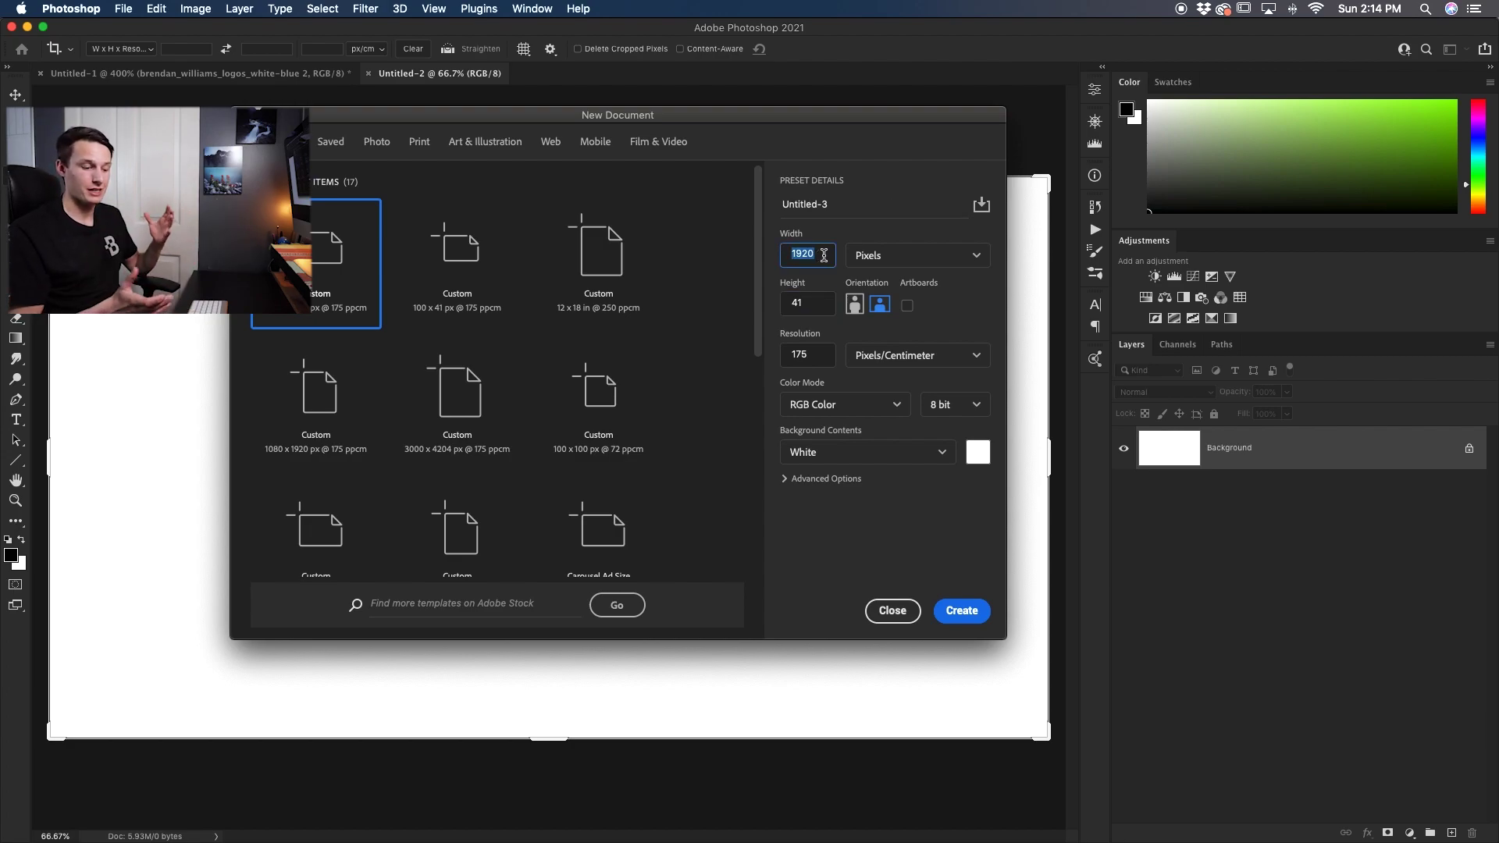
{"action": "key", "text": "BackSpace"}
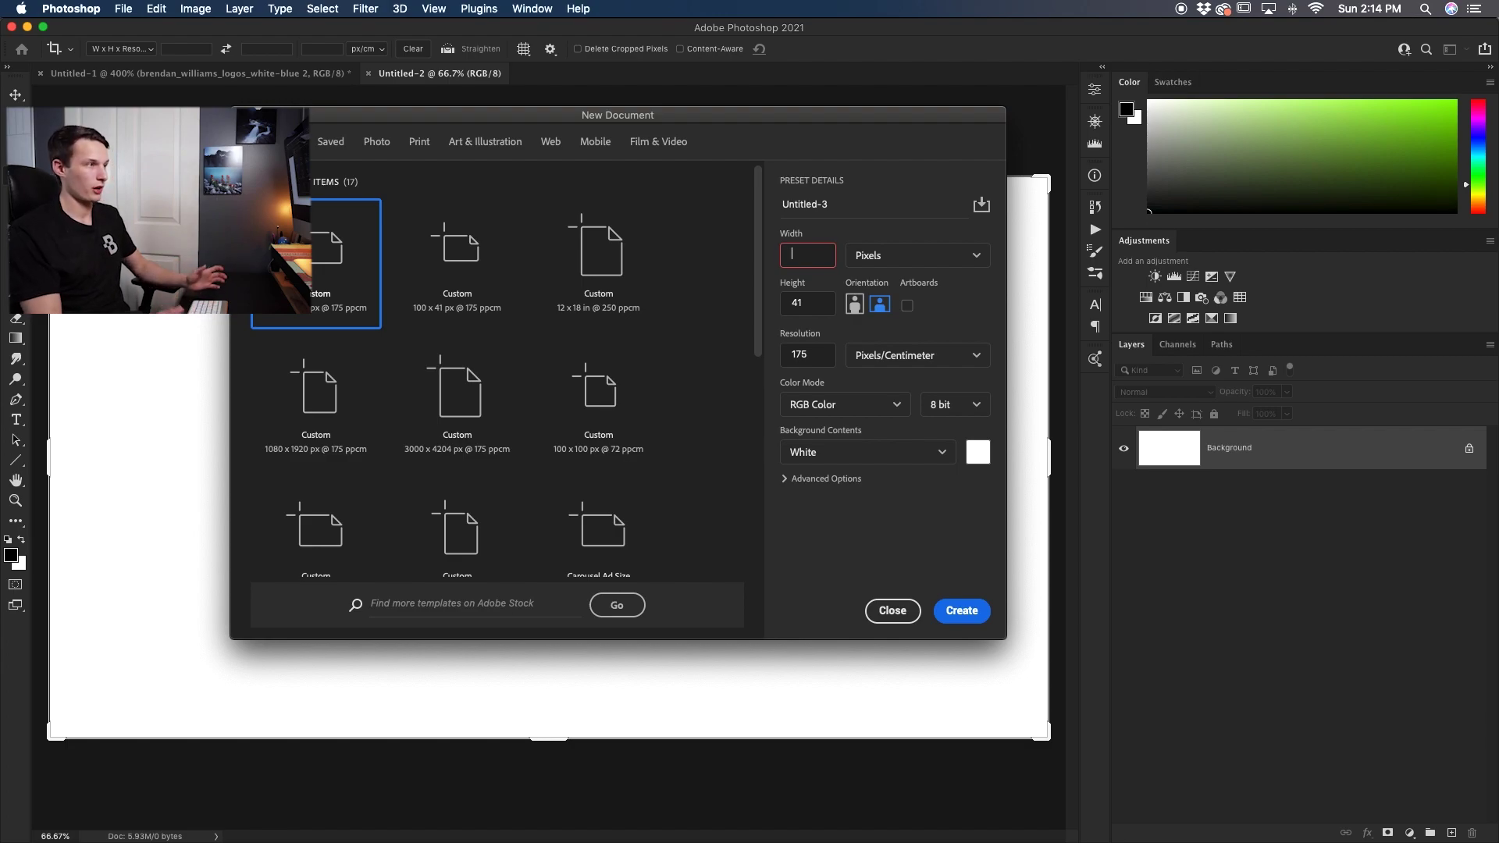
{"action": "type", "text": "200"}
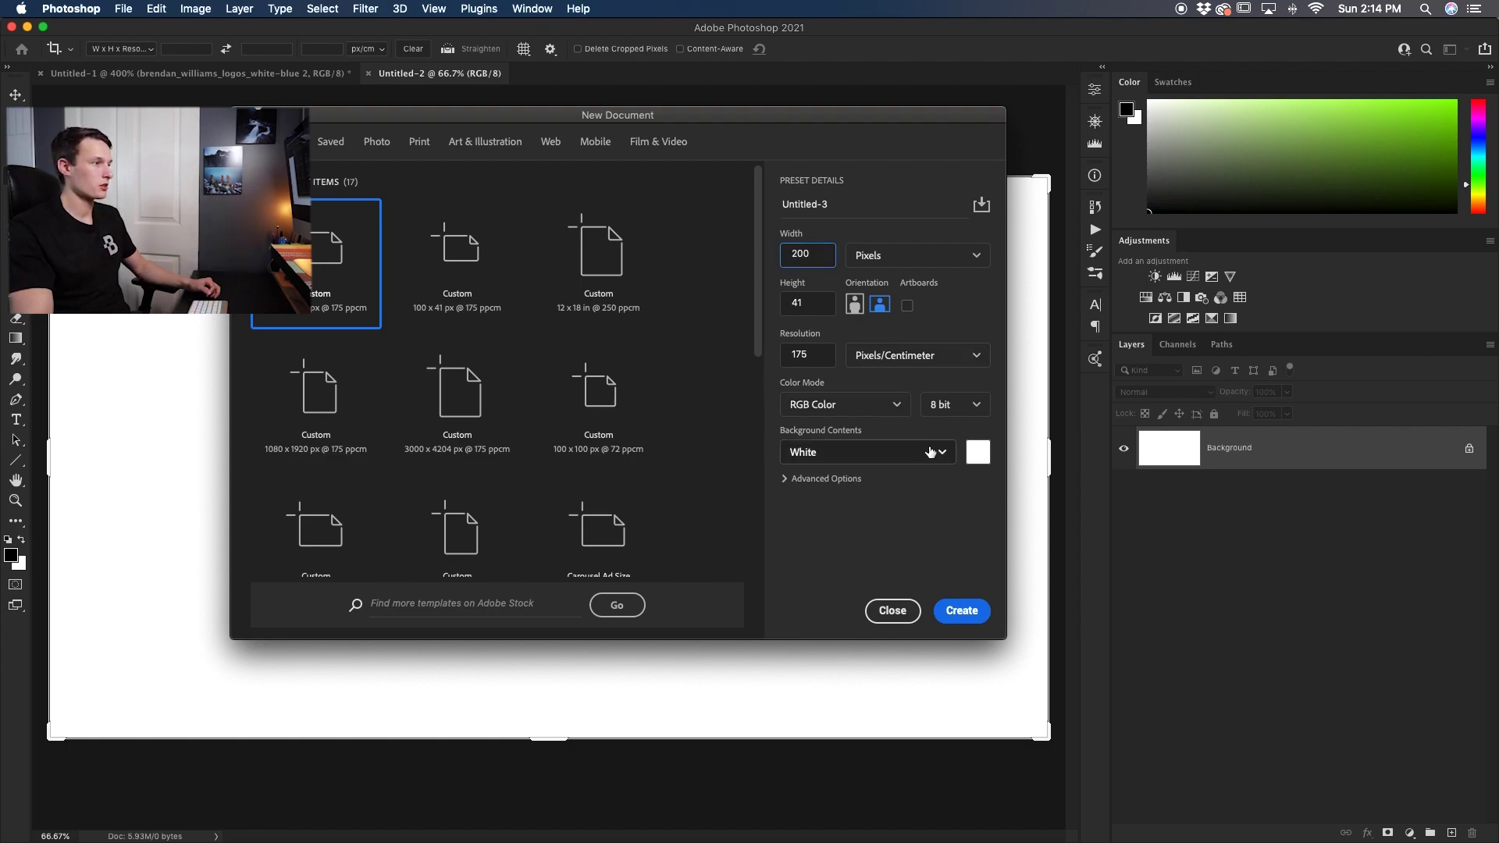
{"action": "left_click", "coordinate": [928, 453]}
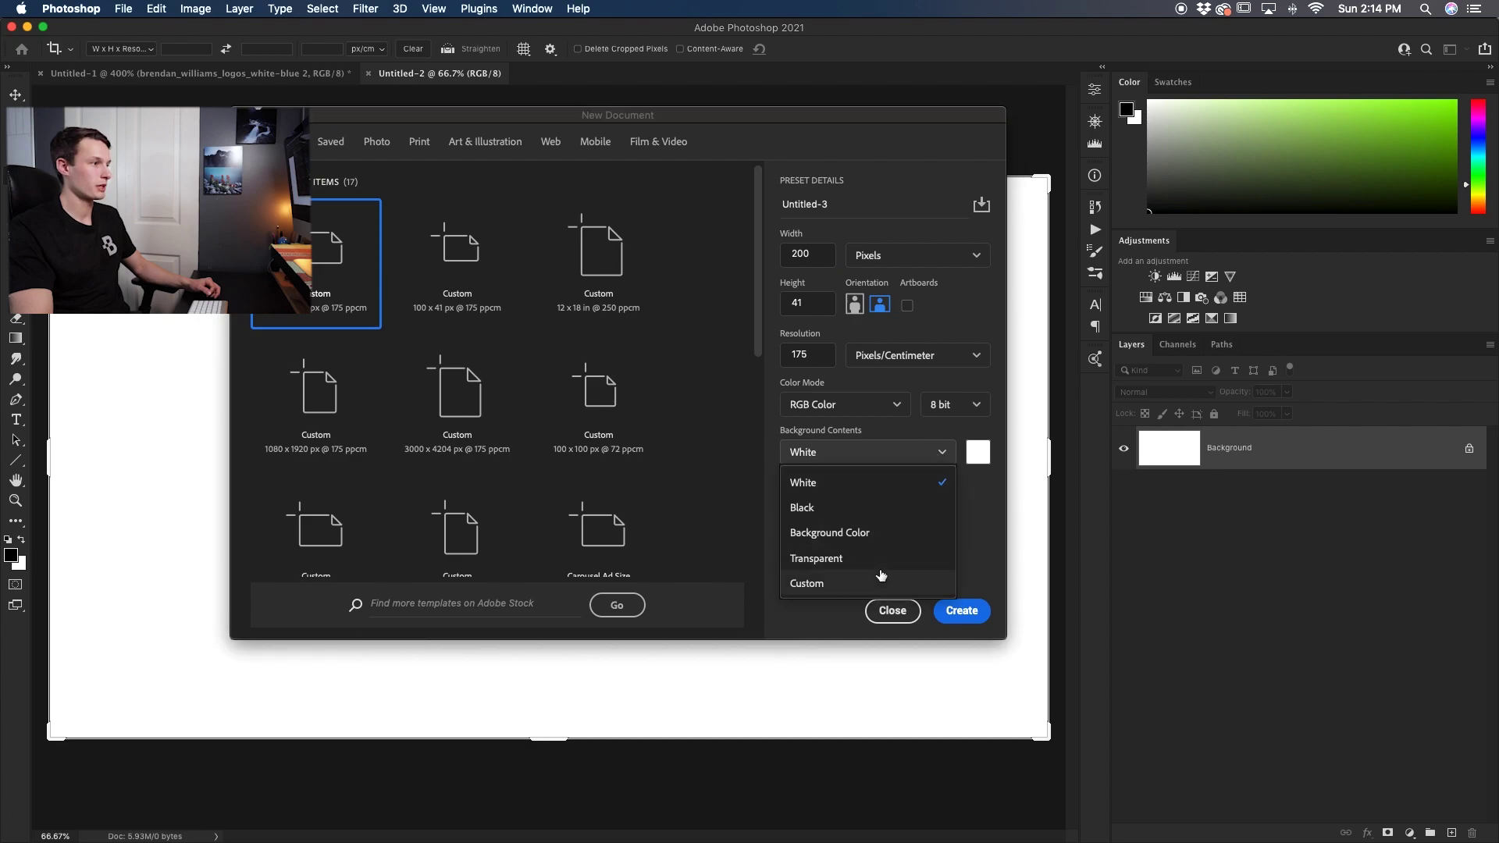
{"action": "left_click", "coordinate": [826, 559]}
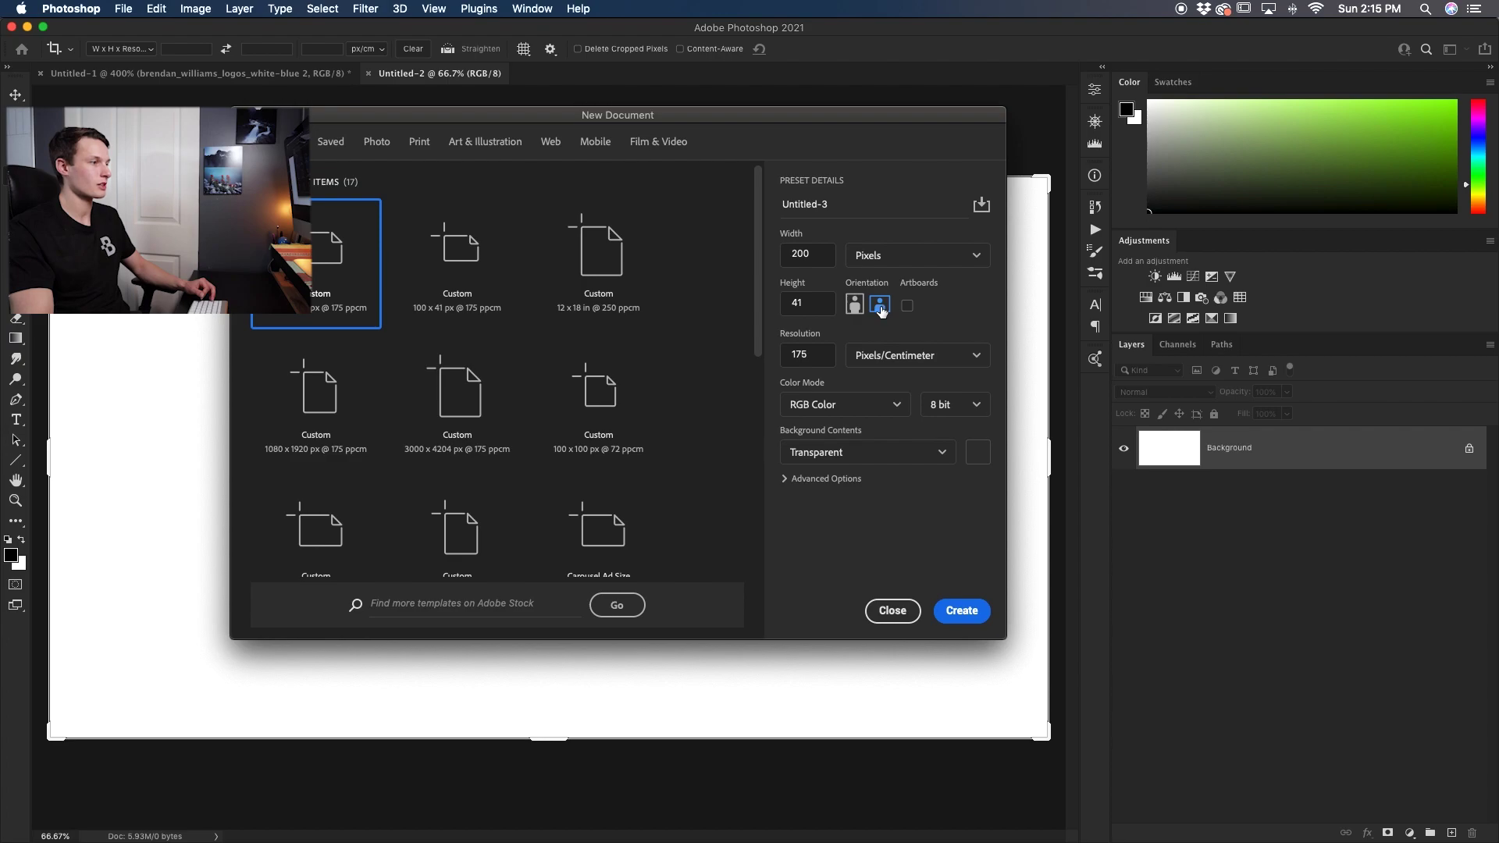
{"action": "left_click", "coordinate": [957, 614]}
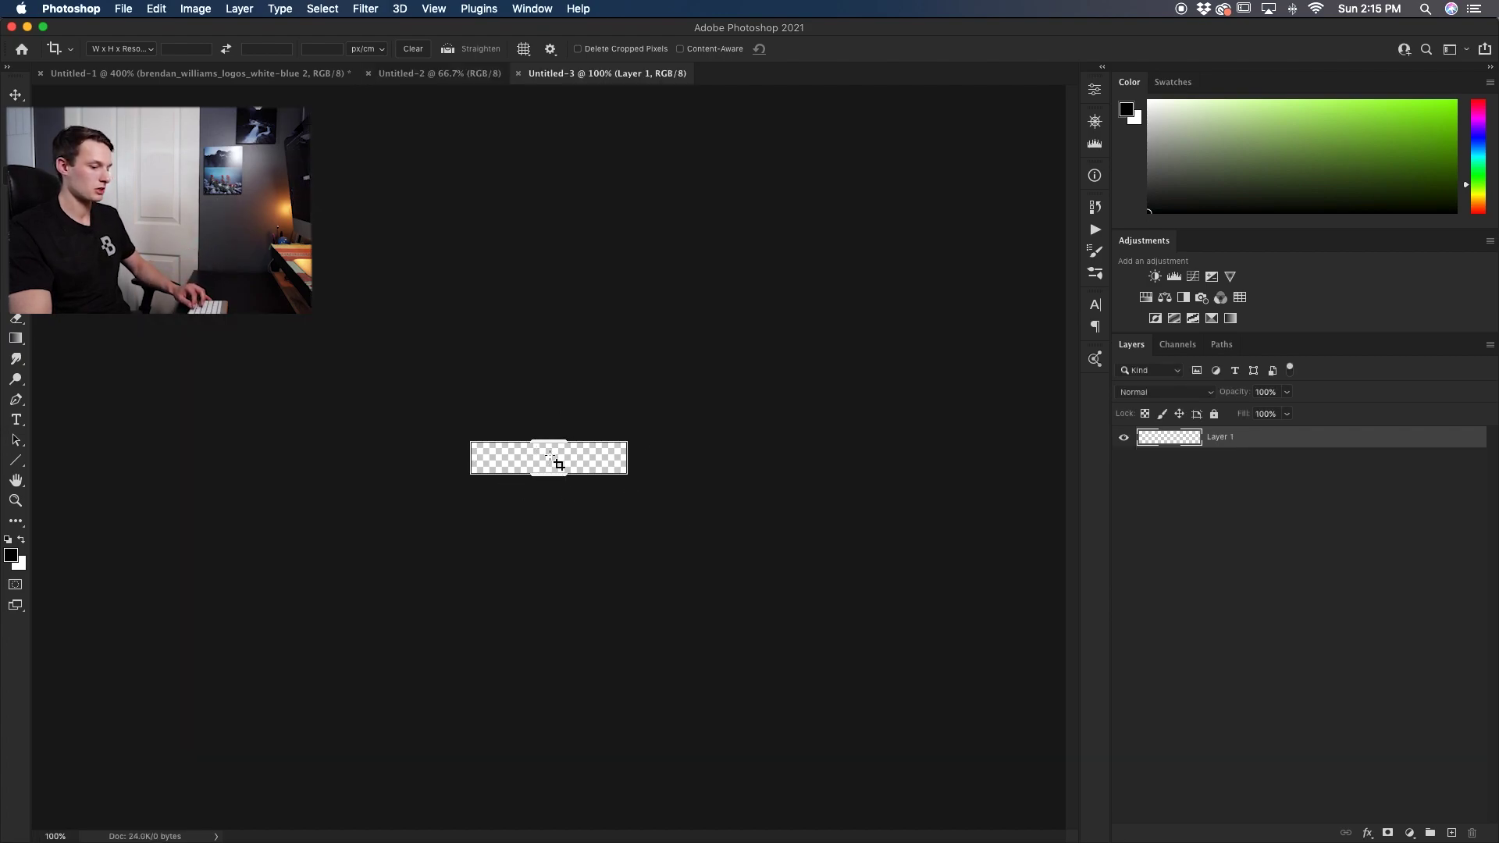
Drag the logo layer from the original document onto the new 200 × 41 canvas, then return to Lightroom.
{"action": "key", "text": "super+equal"}
{"action": "key", "text": "super+equal"}
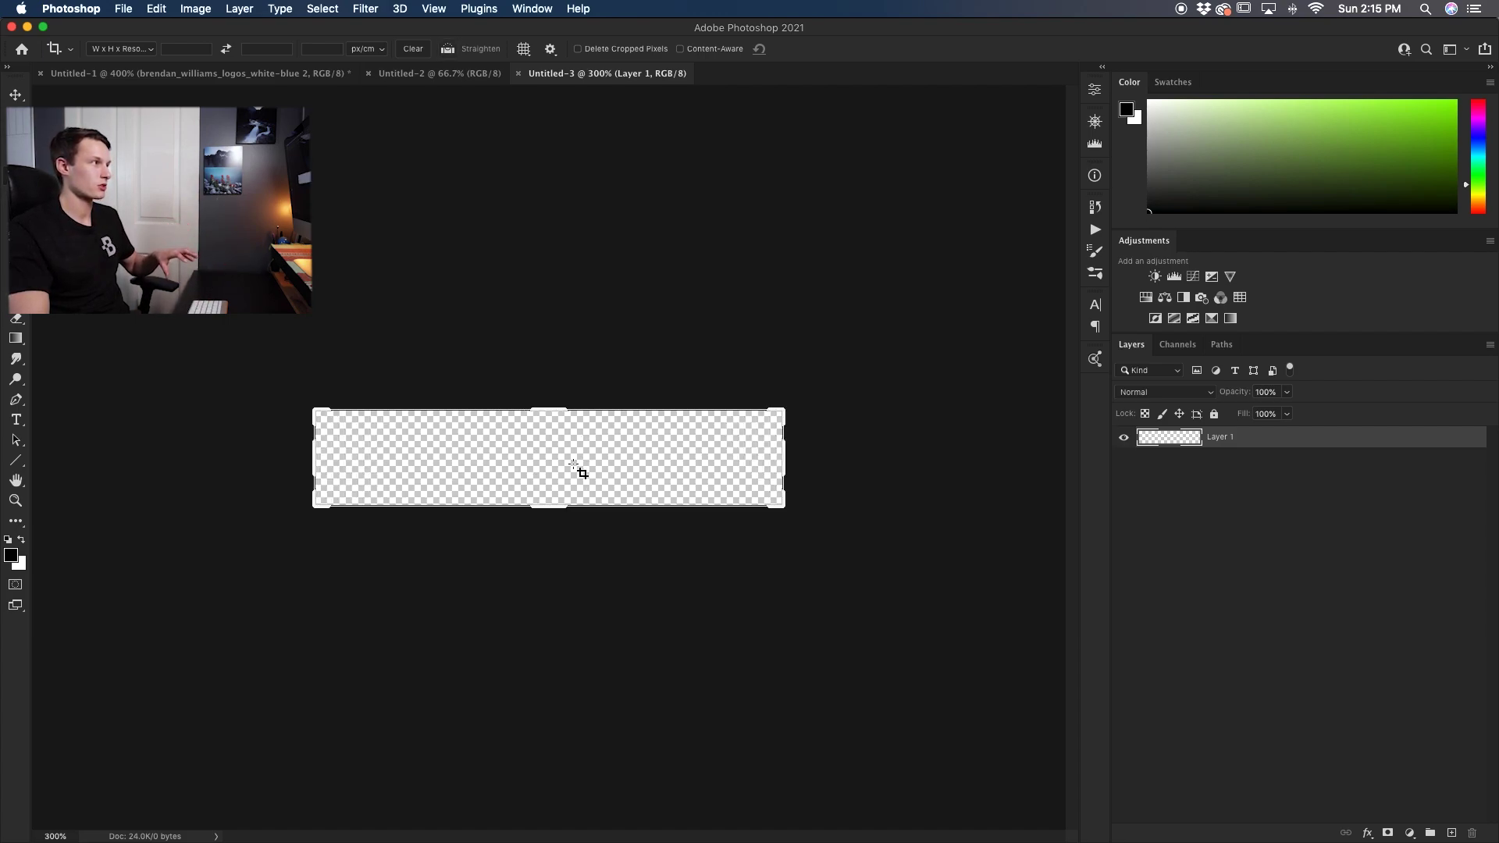
{"action": "key", "text": "super+v"}
{"action": "key", "text": "ctrl+Tab"}
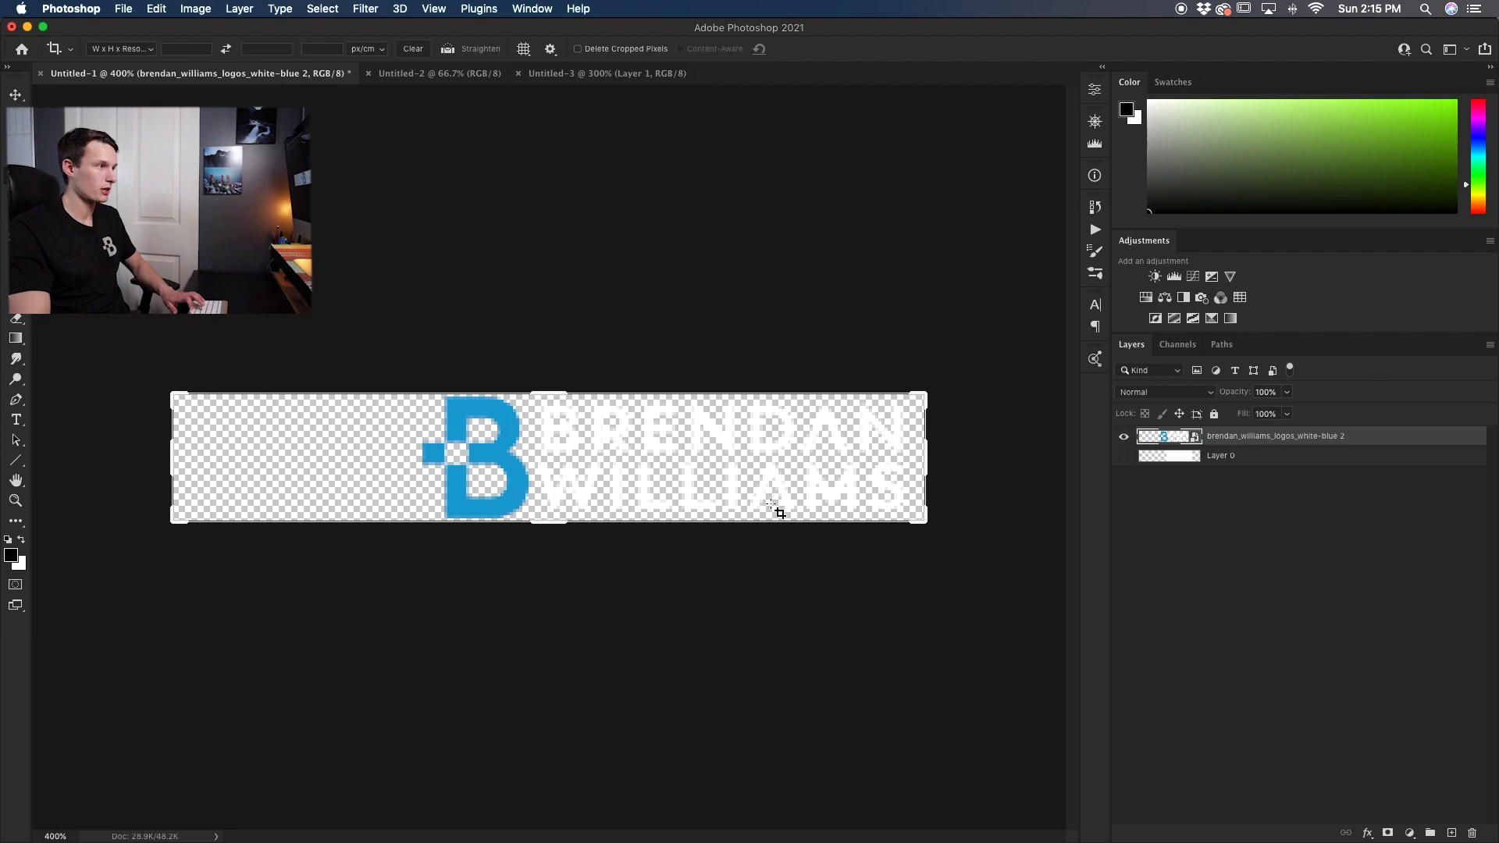
{"action": "key", "text": "v"}
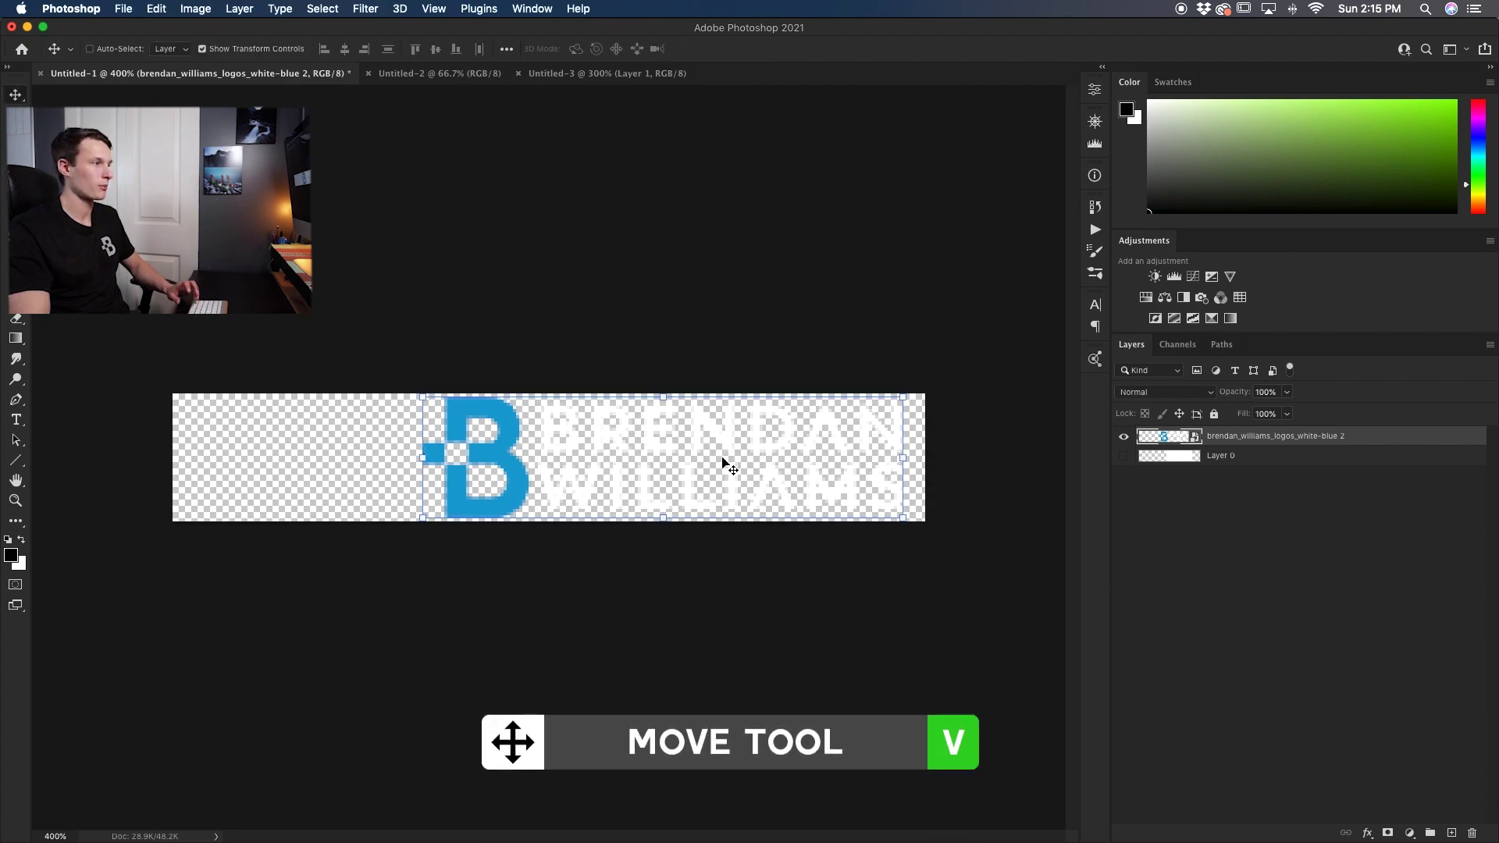
{"action": "left_click_drag", "start_coordinate": [726, 475], "coordinate": [584, 142]}
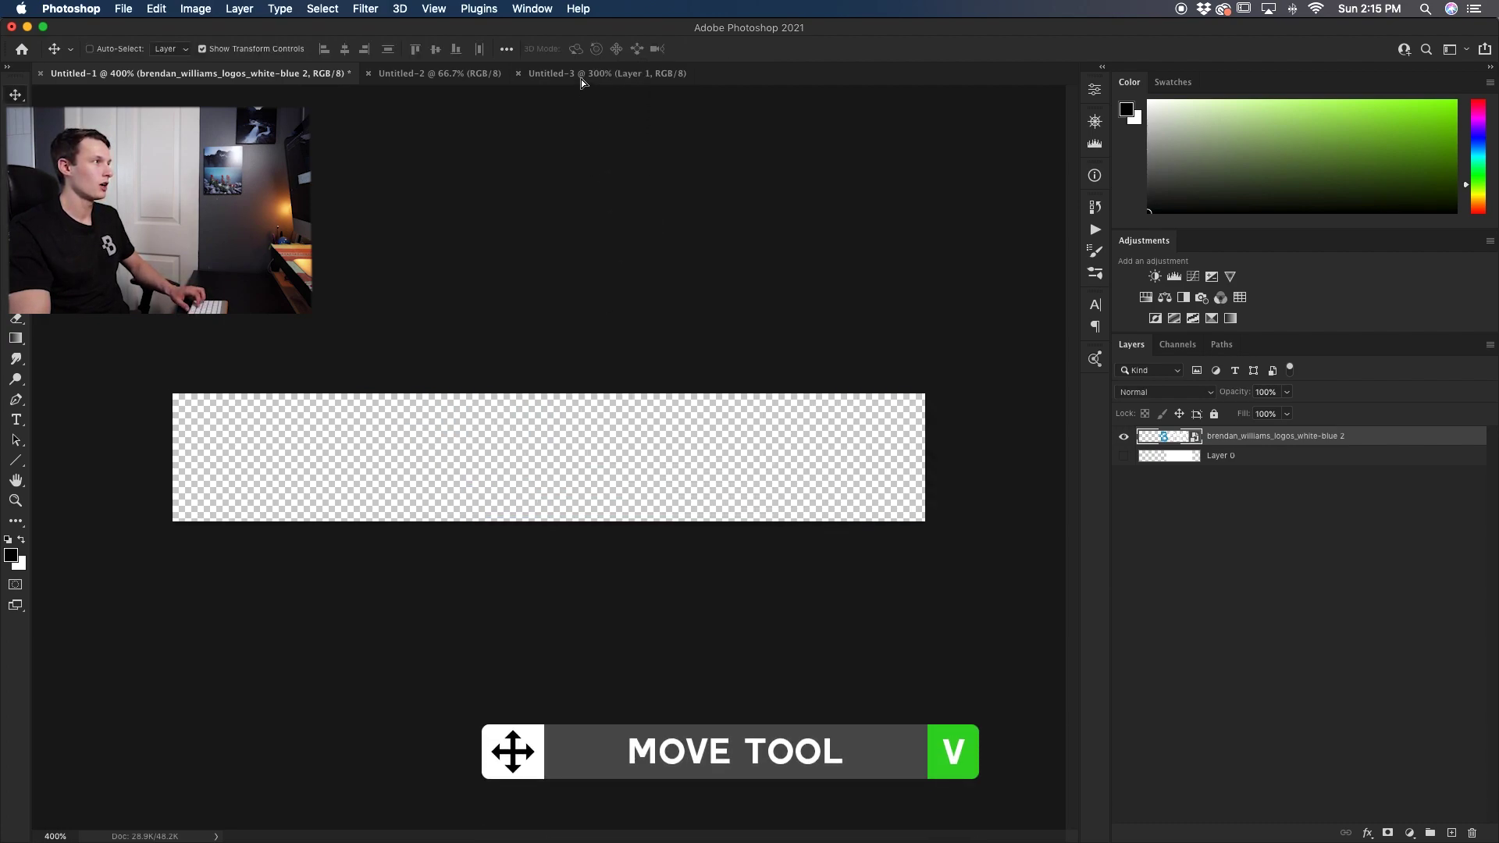
{"action": "left_click_drag", "start_coordinate": [581, 79], "coordinate": [580, 73]}
{"action": "mouse_move", "coordinate": [565, 472]}
{"action": "left_mouse_down"}
{"action": "mouse_move", "coordinate": [587, 457]}
{"action": "mouse_move", "coordinate": [551, 458]}
{"action": "left_mouse_up"}
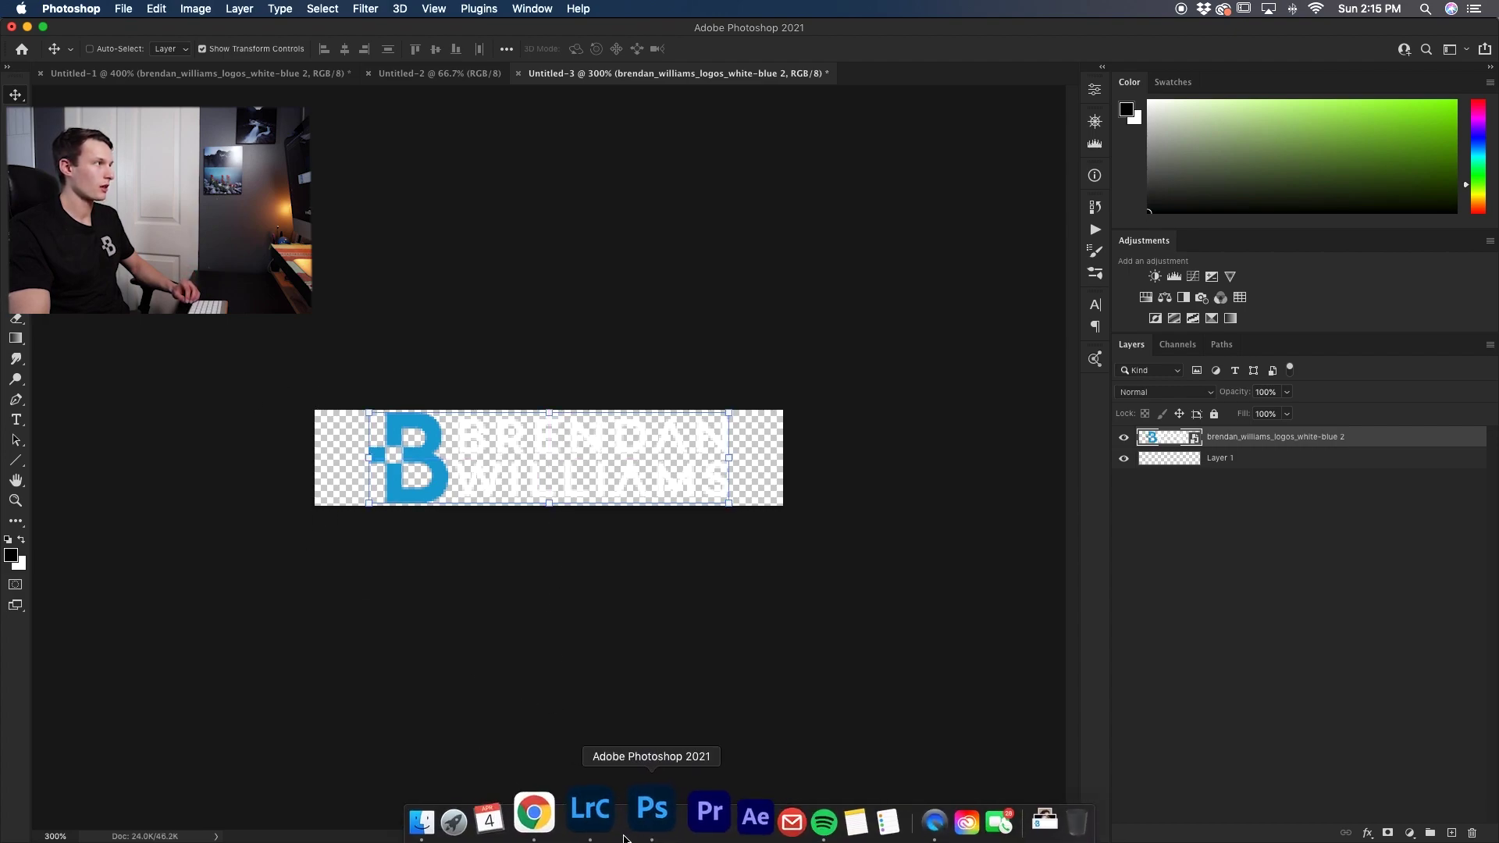
{"action": "left_click", "coordinate": [589, 822]}
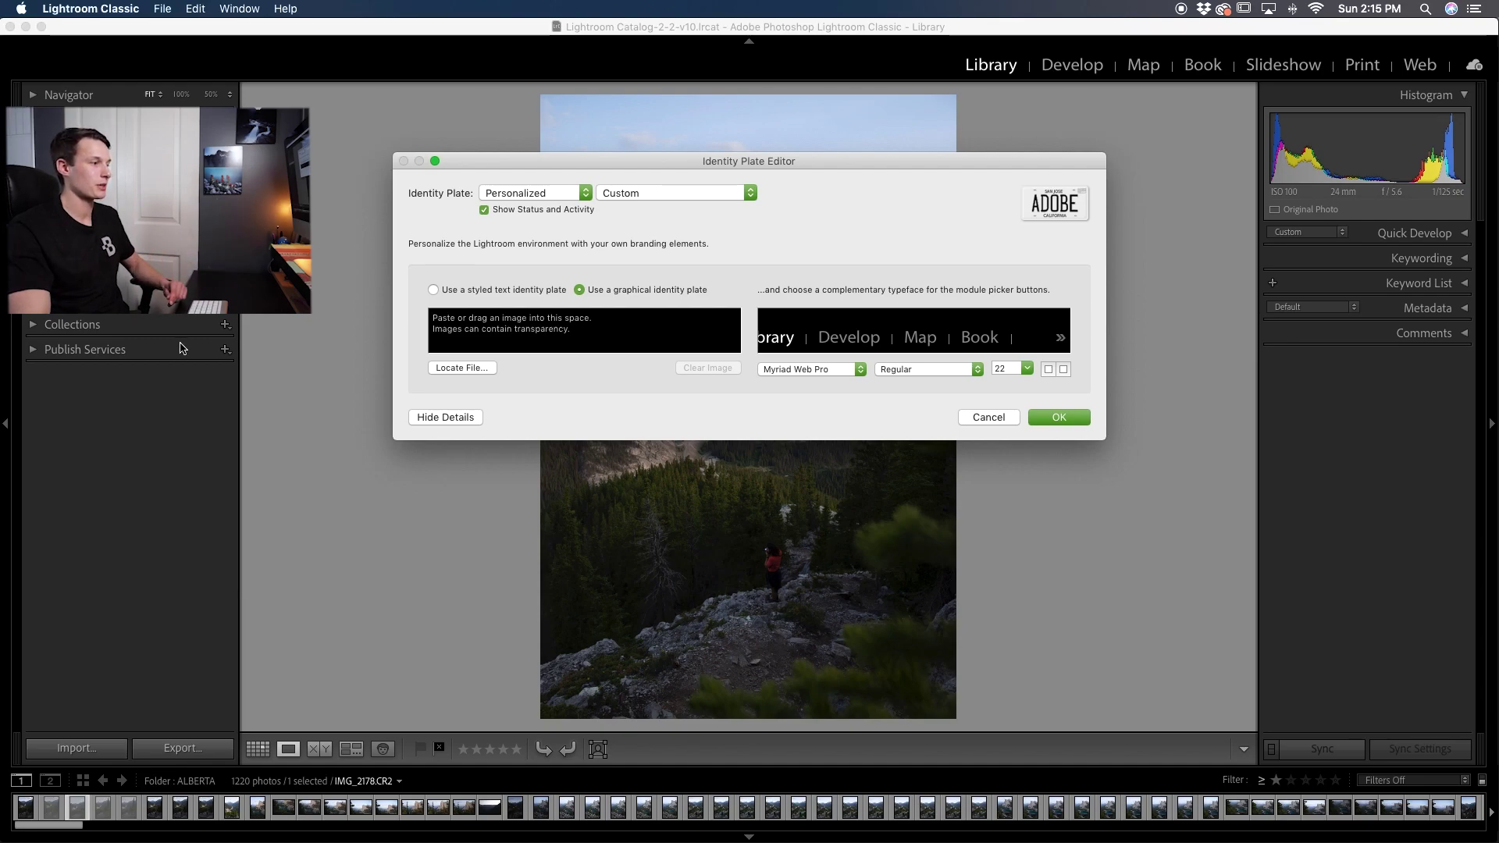
Move the logo right and crop-extend the canvas leftward to add transparent space.
{"action": "left_click", "coordinate": [551, 819]}
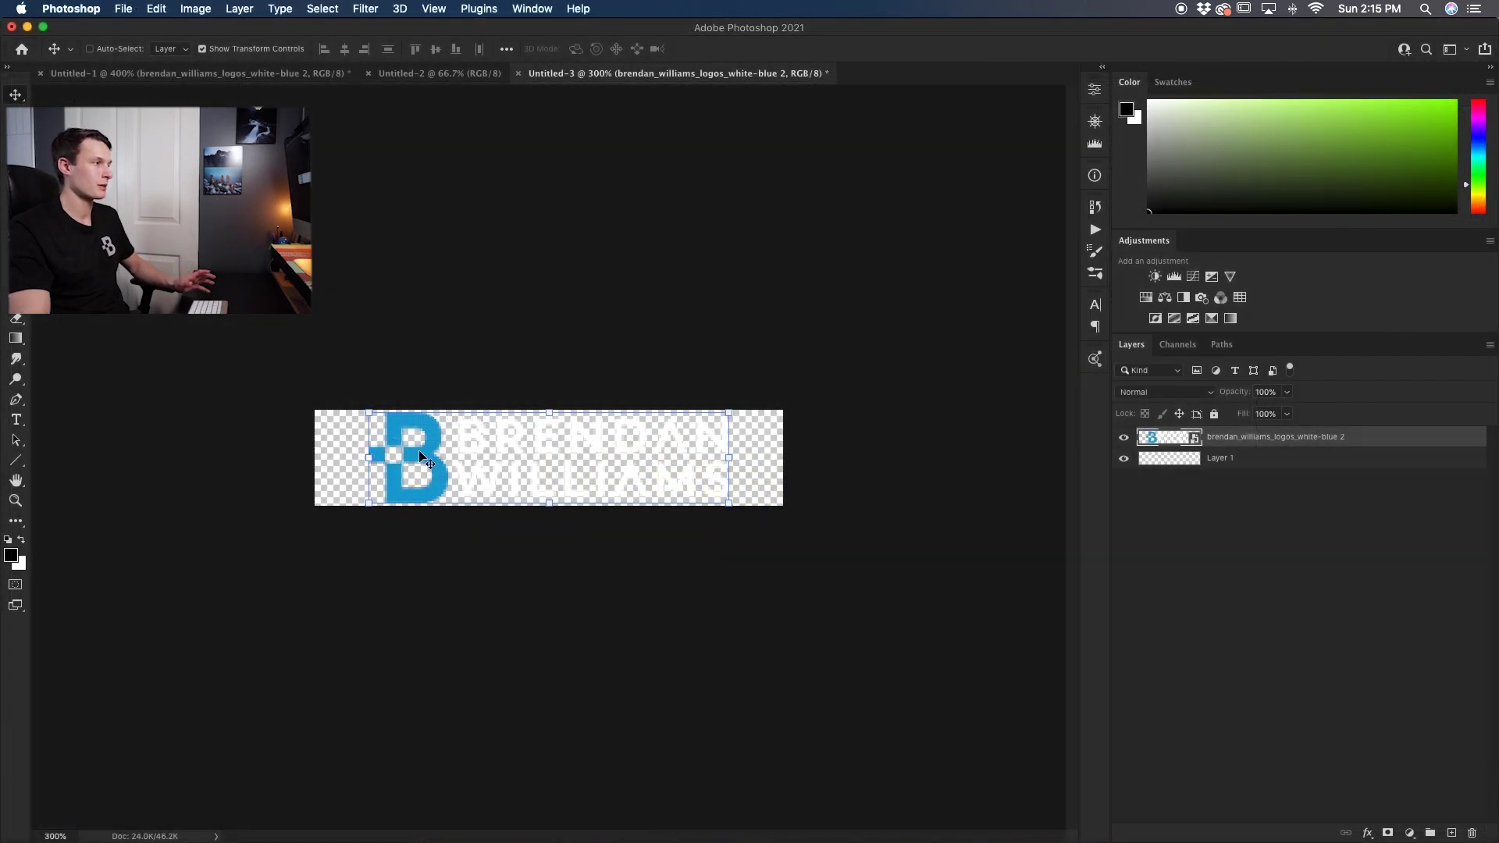
{"action": "left_click_drag", "start_coordinate": [449, 459], "coordinate": [481, 459]}
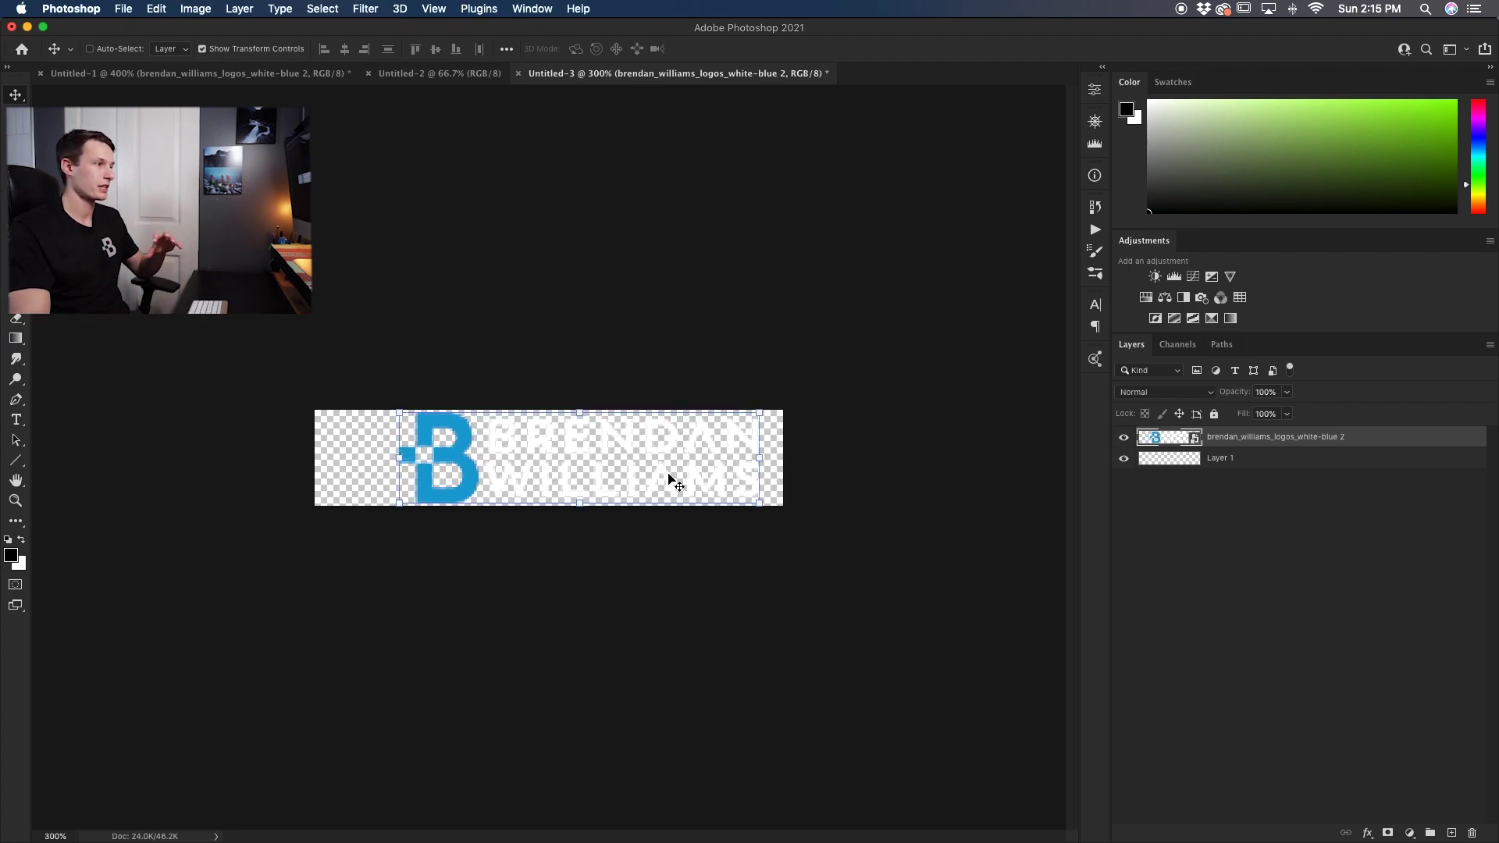
{"action": "left_click_drag", "start_coordinate": [668, 472], "coordinate": [683, 467]}
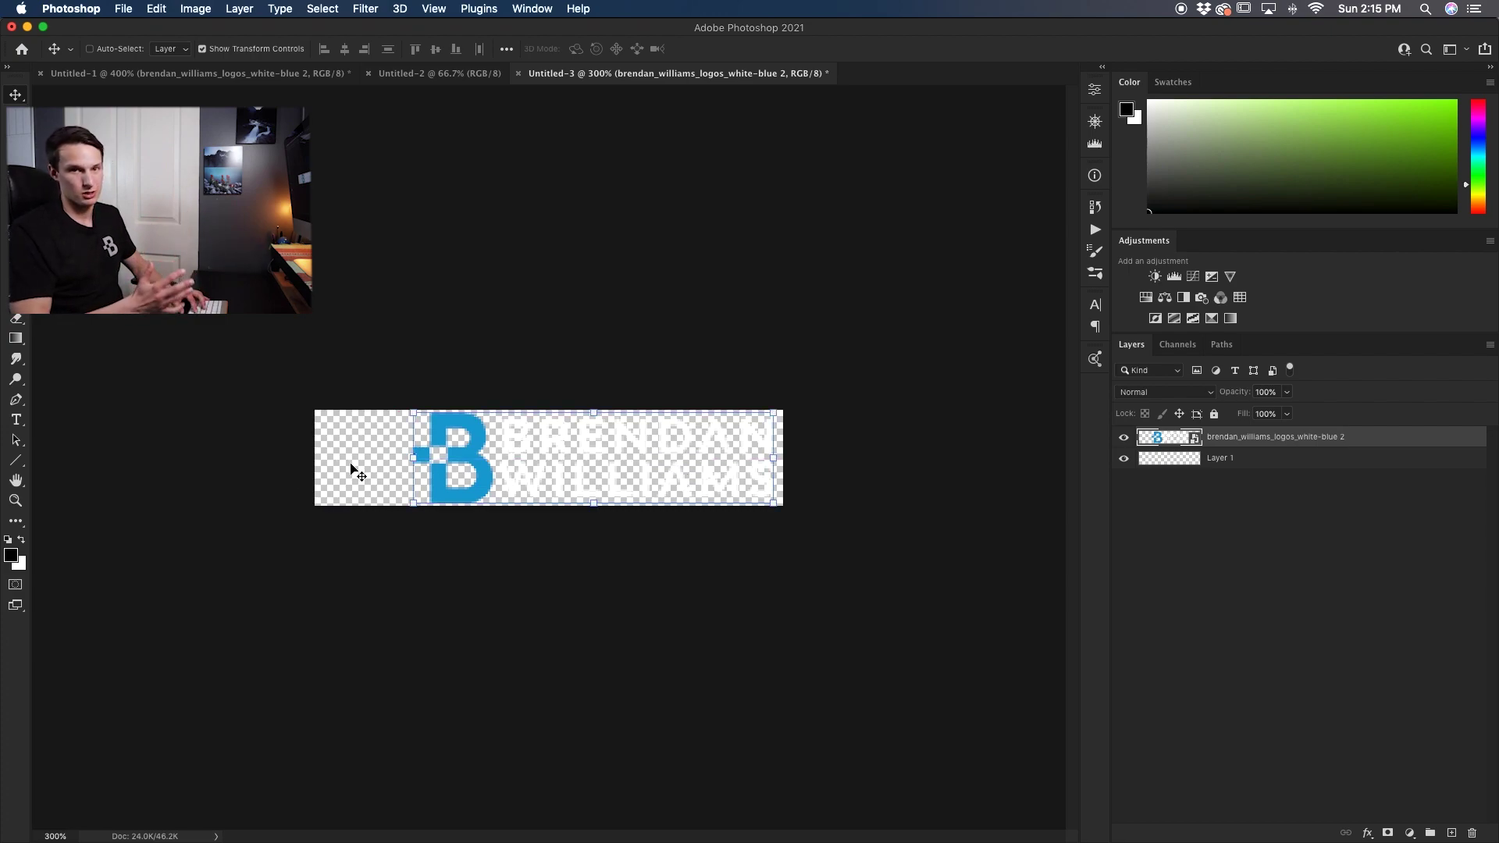
{"action": "key", "text": "c"}
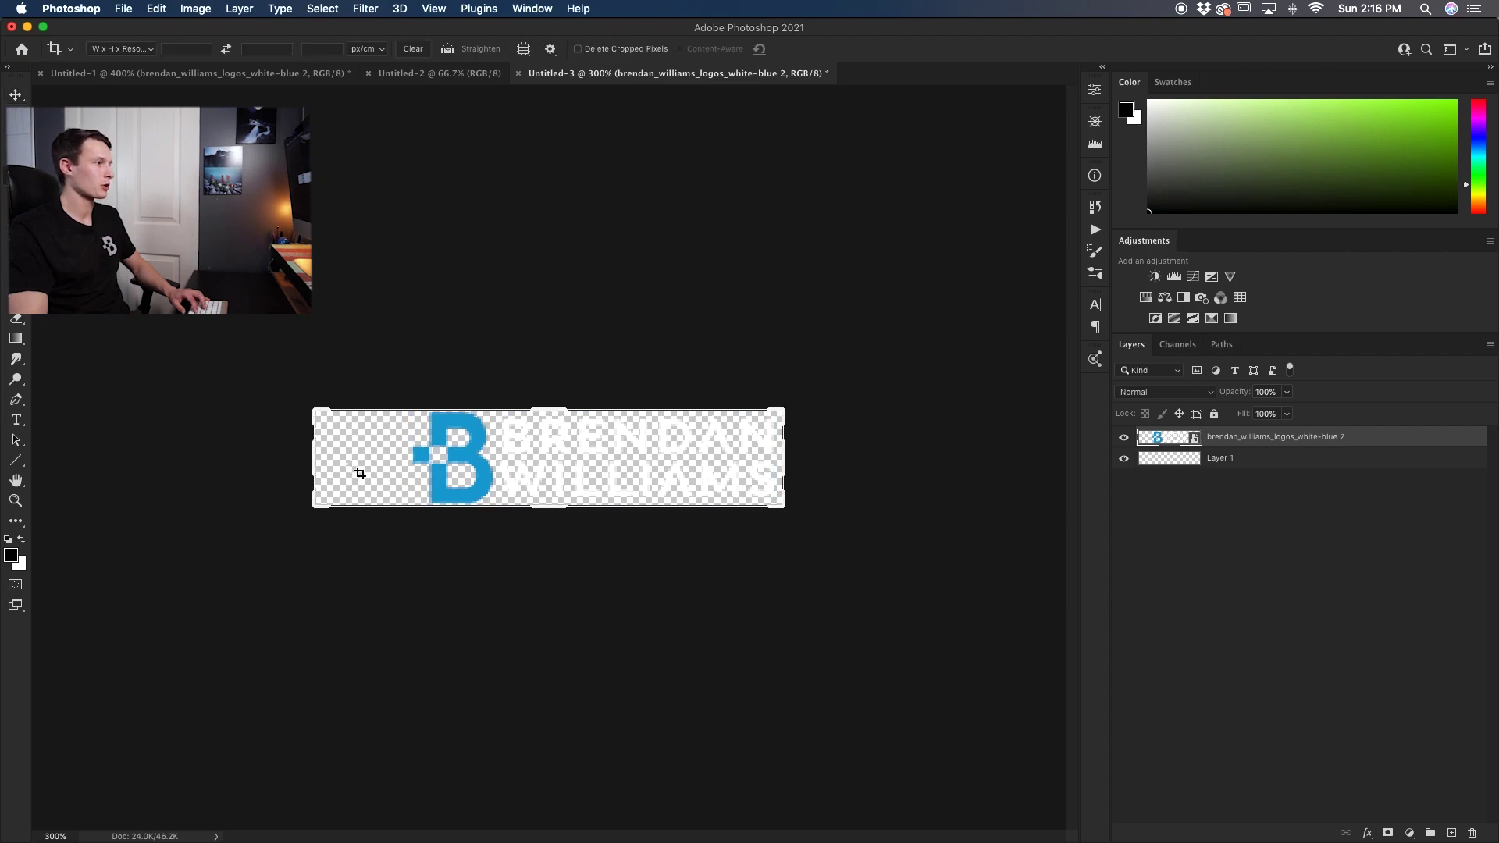
{"action": "left_click_drag", "start_coordinate": [315, 462], "coordinate": [285, 463]}
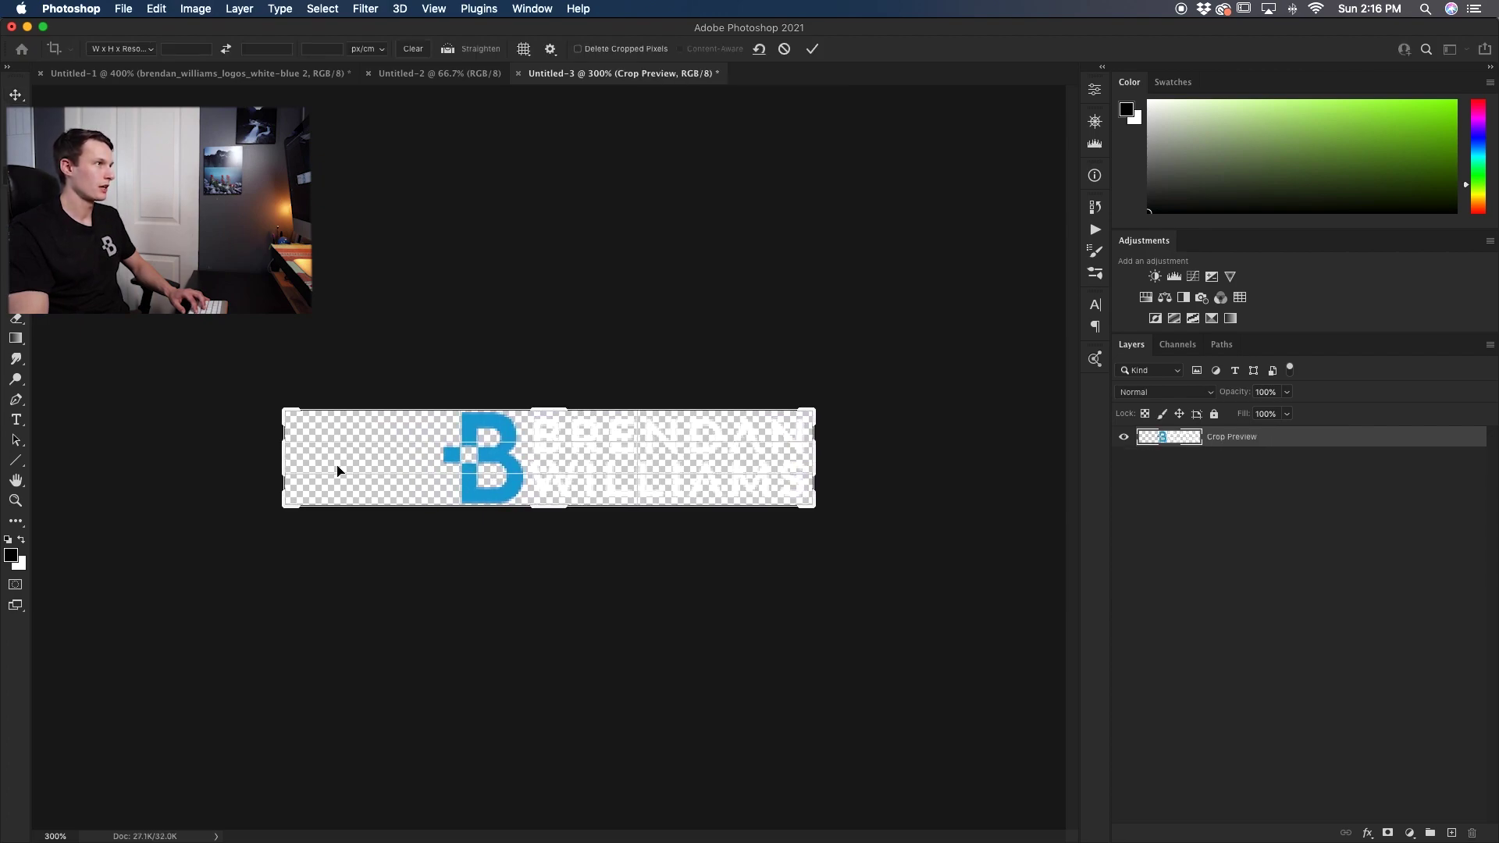
{"action": "left_click", "coordinate": [812, 48]}
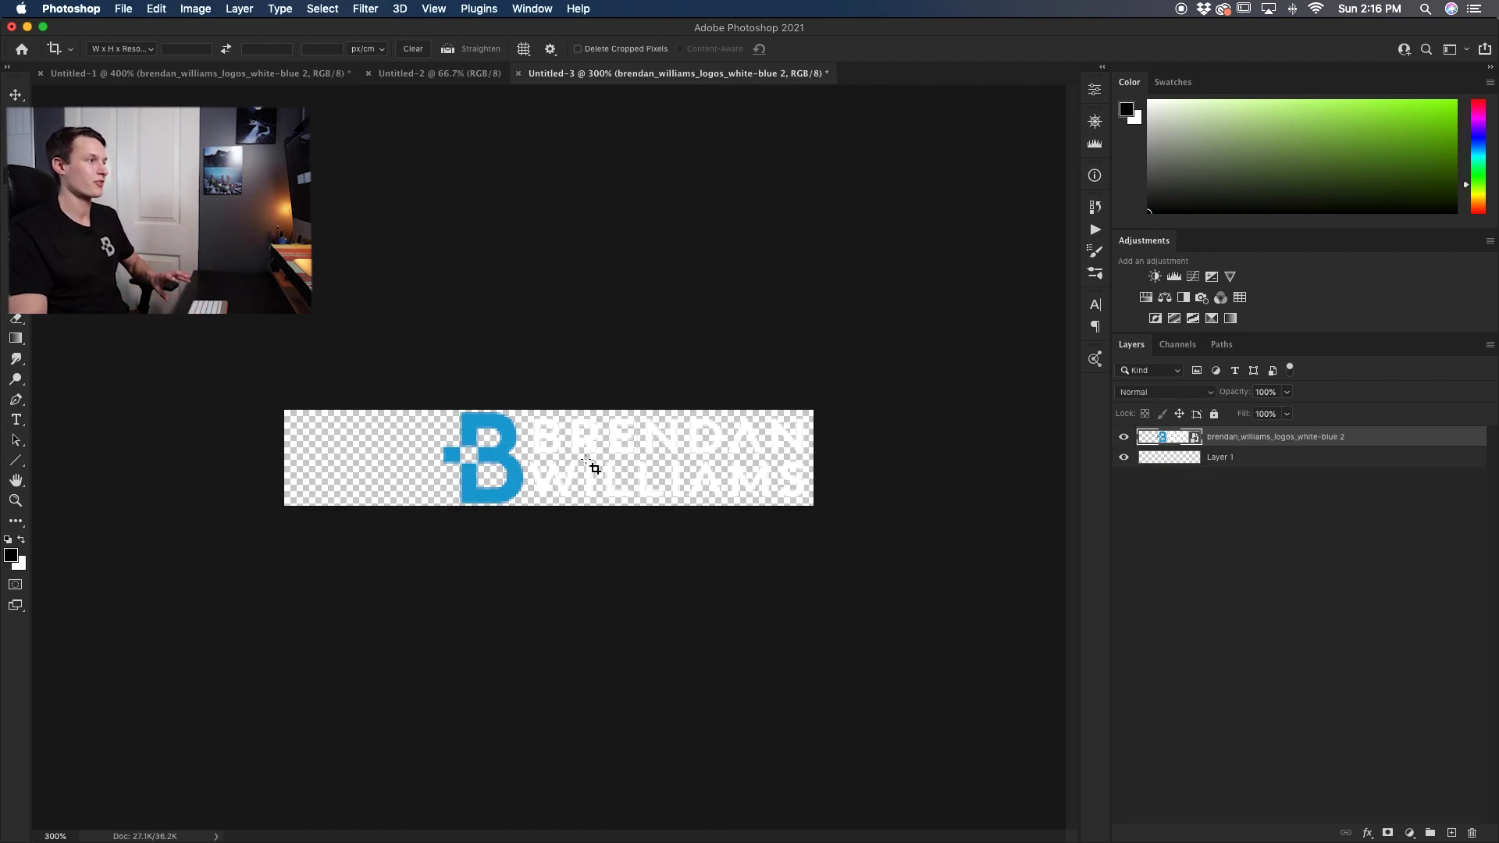
Save the logo as PNG named IdentityLogo.png, accepting the default file-size option.
{"action": "left_click", "coordinate": [124, 9]}
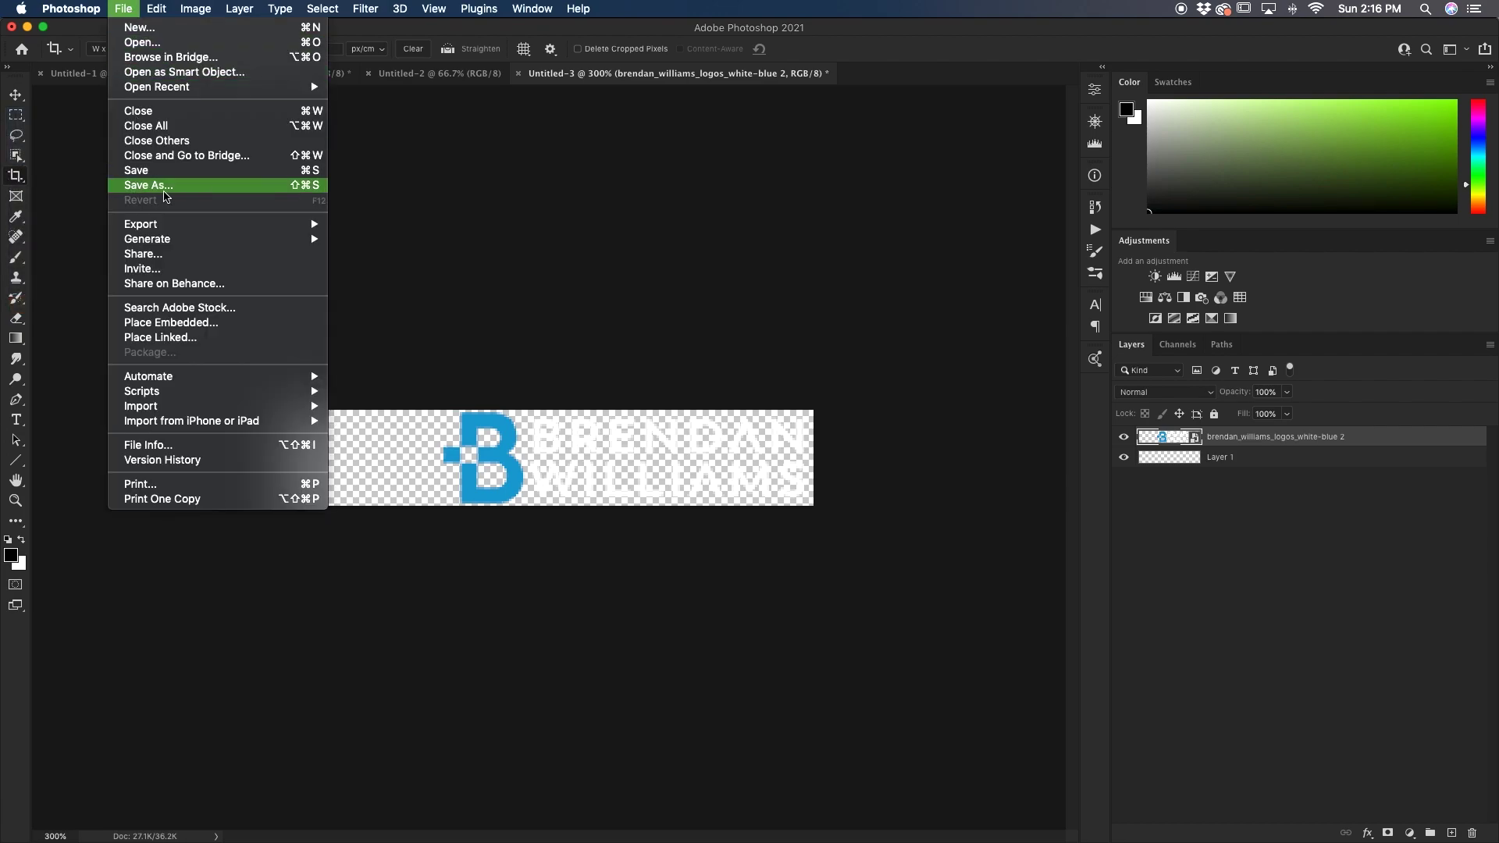
{"action": "left_click", "coordinate": [136, 184]}
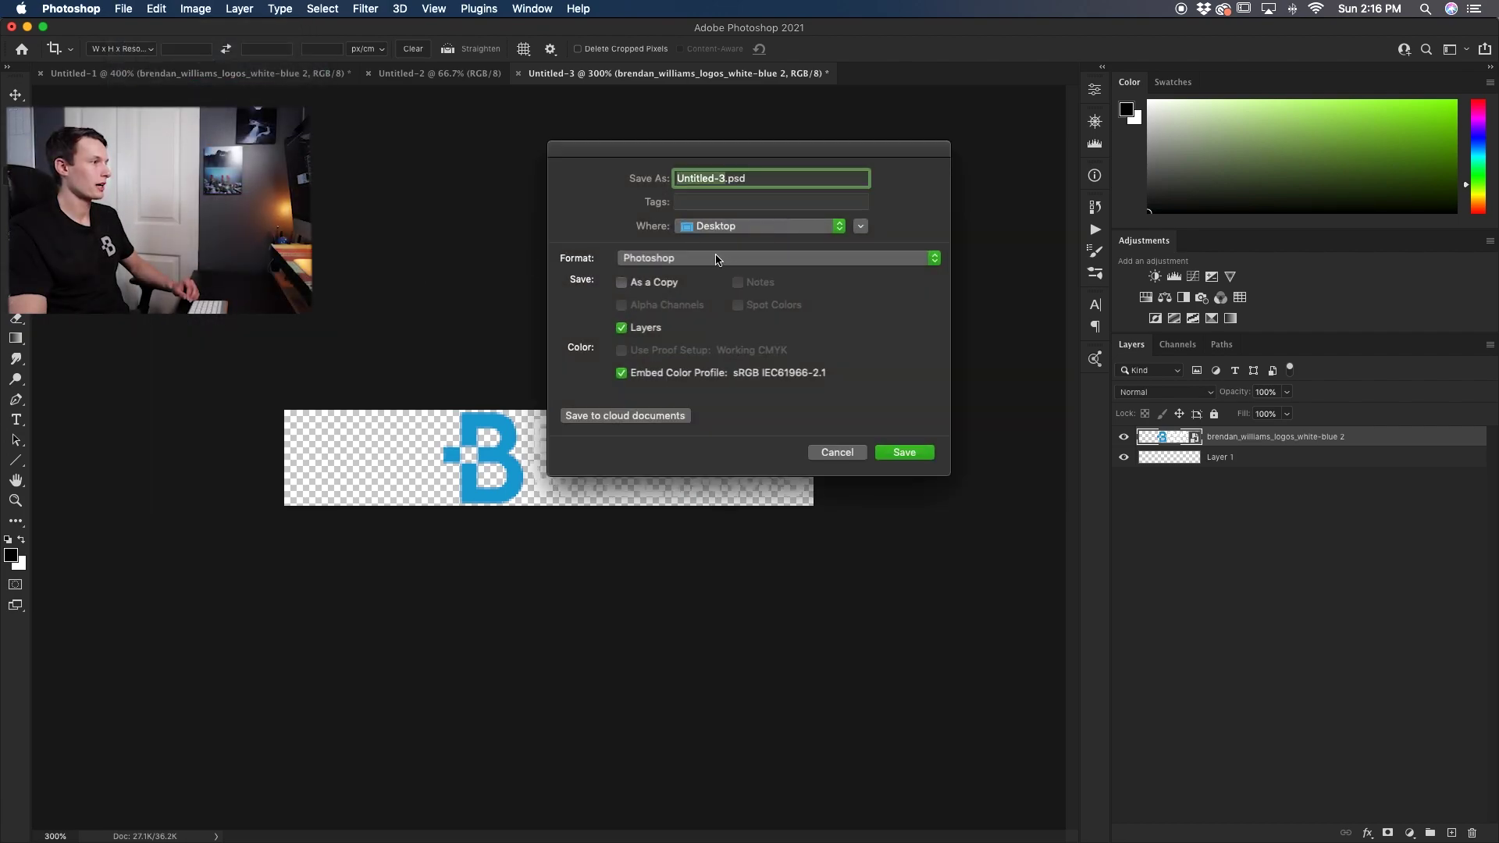
{"action": "left_click", "coordinate": [717, 259]}
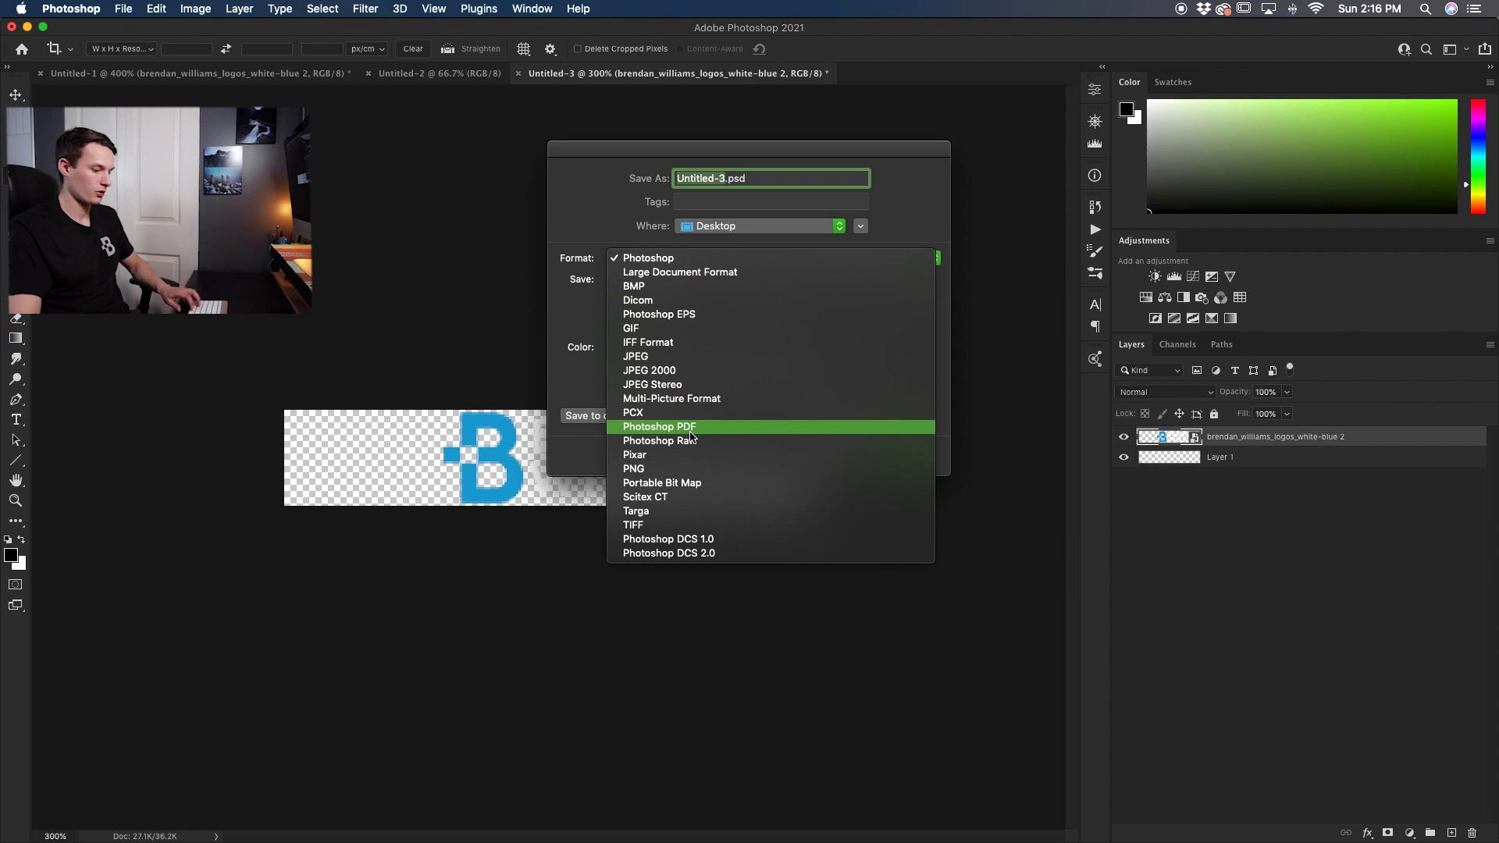
{"action": "left_click", "coordinate": [648, 468]}
{"action": "key", "text": "BackSpace"}
{"action": "type", "text": "Iden"}
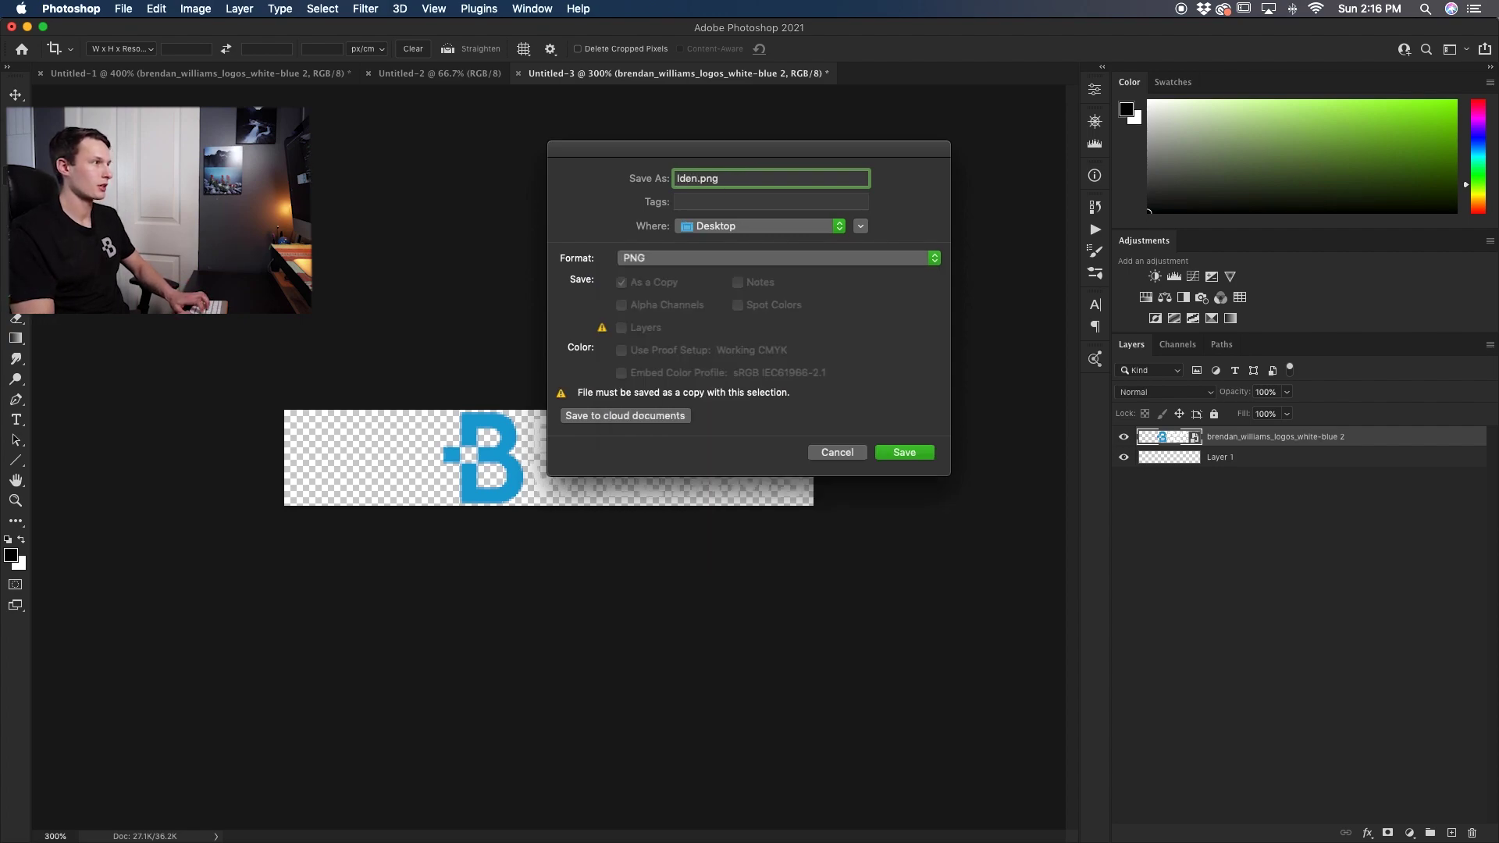
{"action": "type", "text": "tityLogo"}
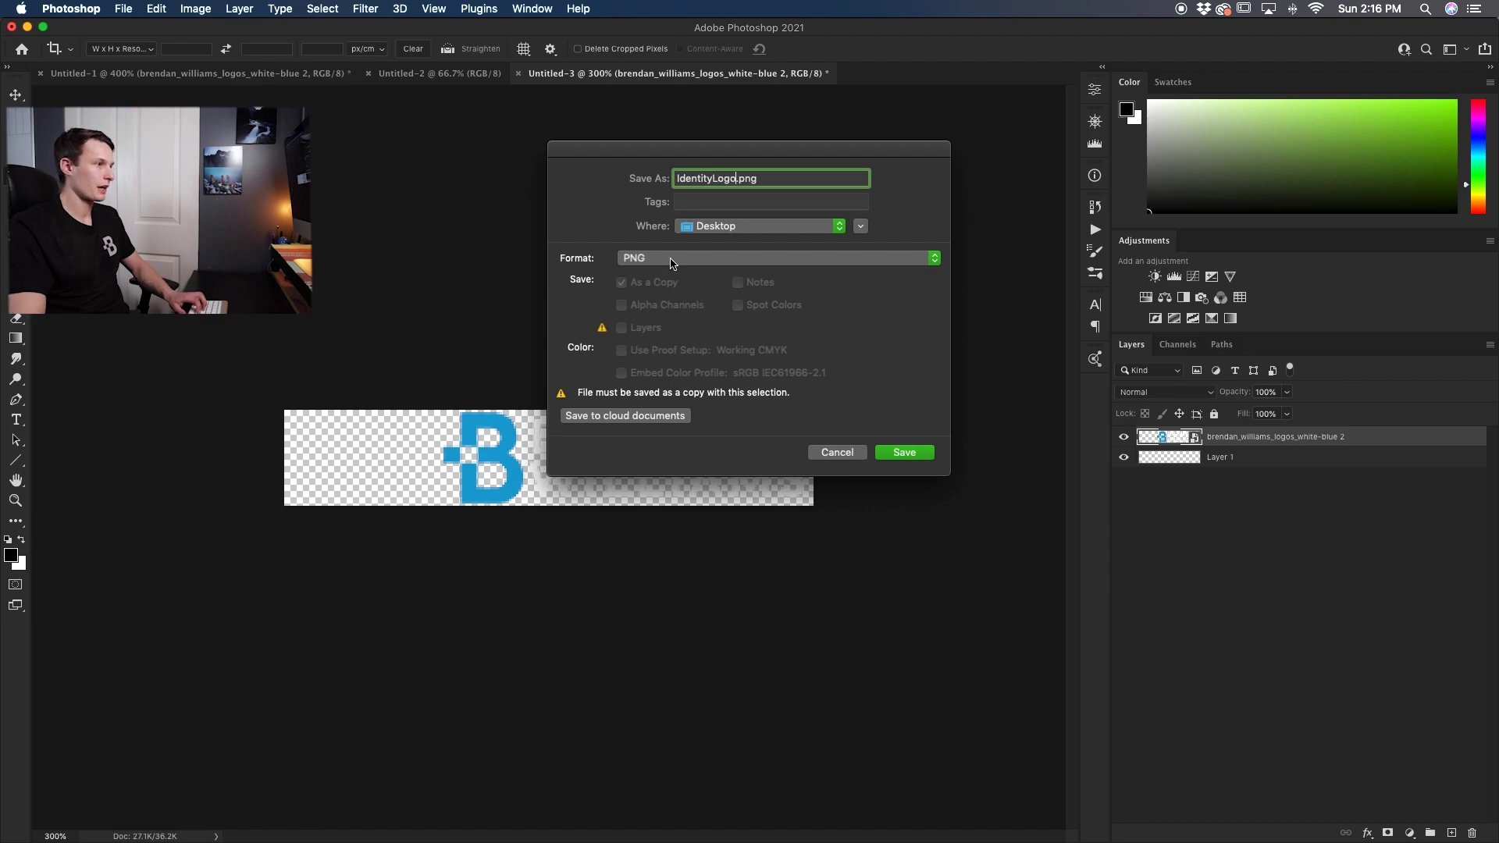
{"action": "left_click", "coordinate": [905, 454]}
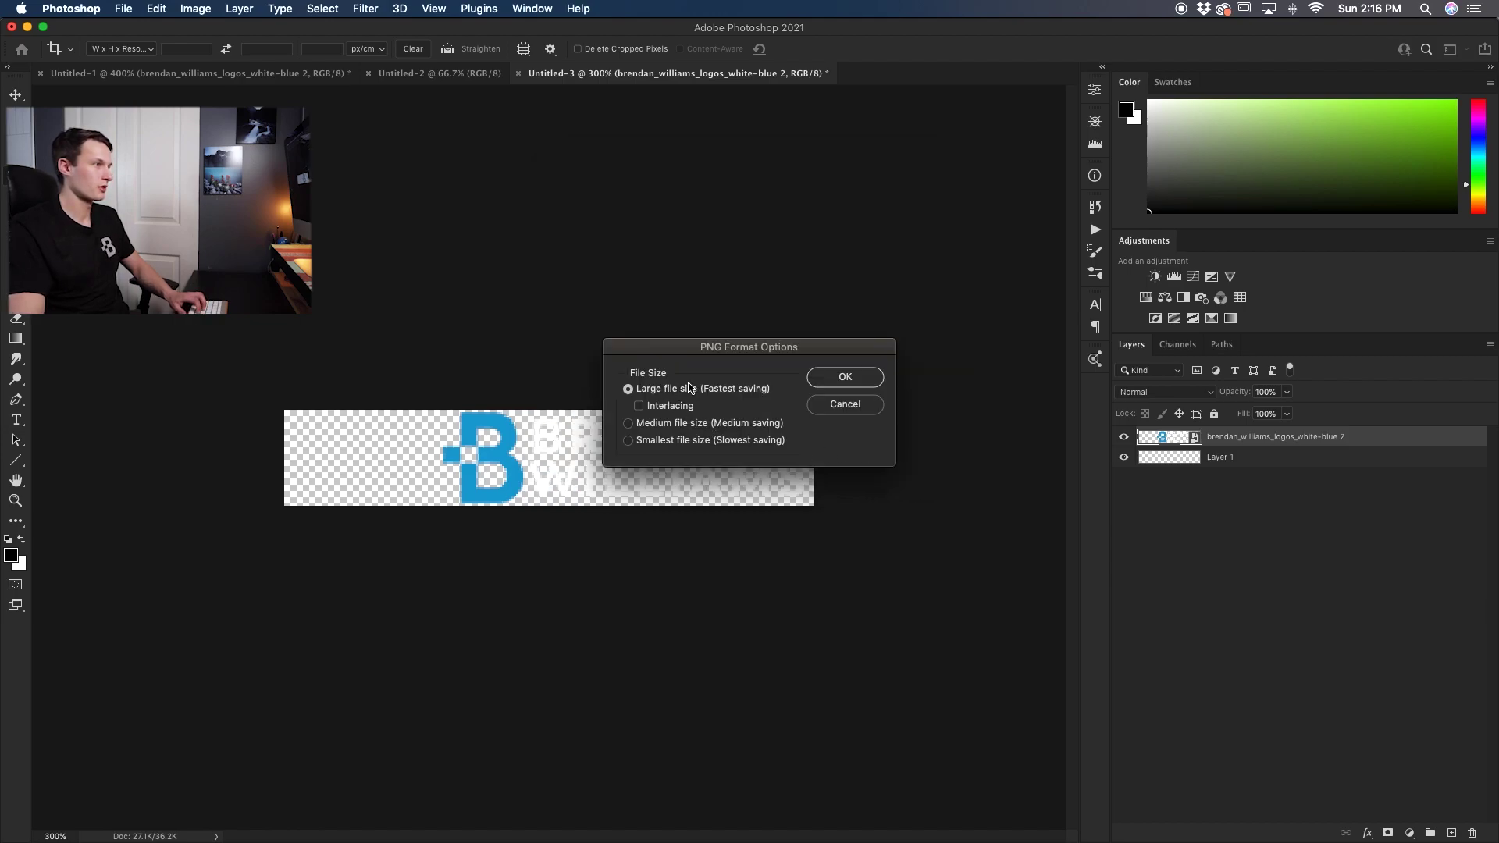
{"action": "left_click", "coordinate": [846, 377]}
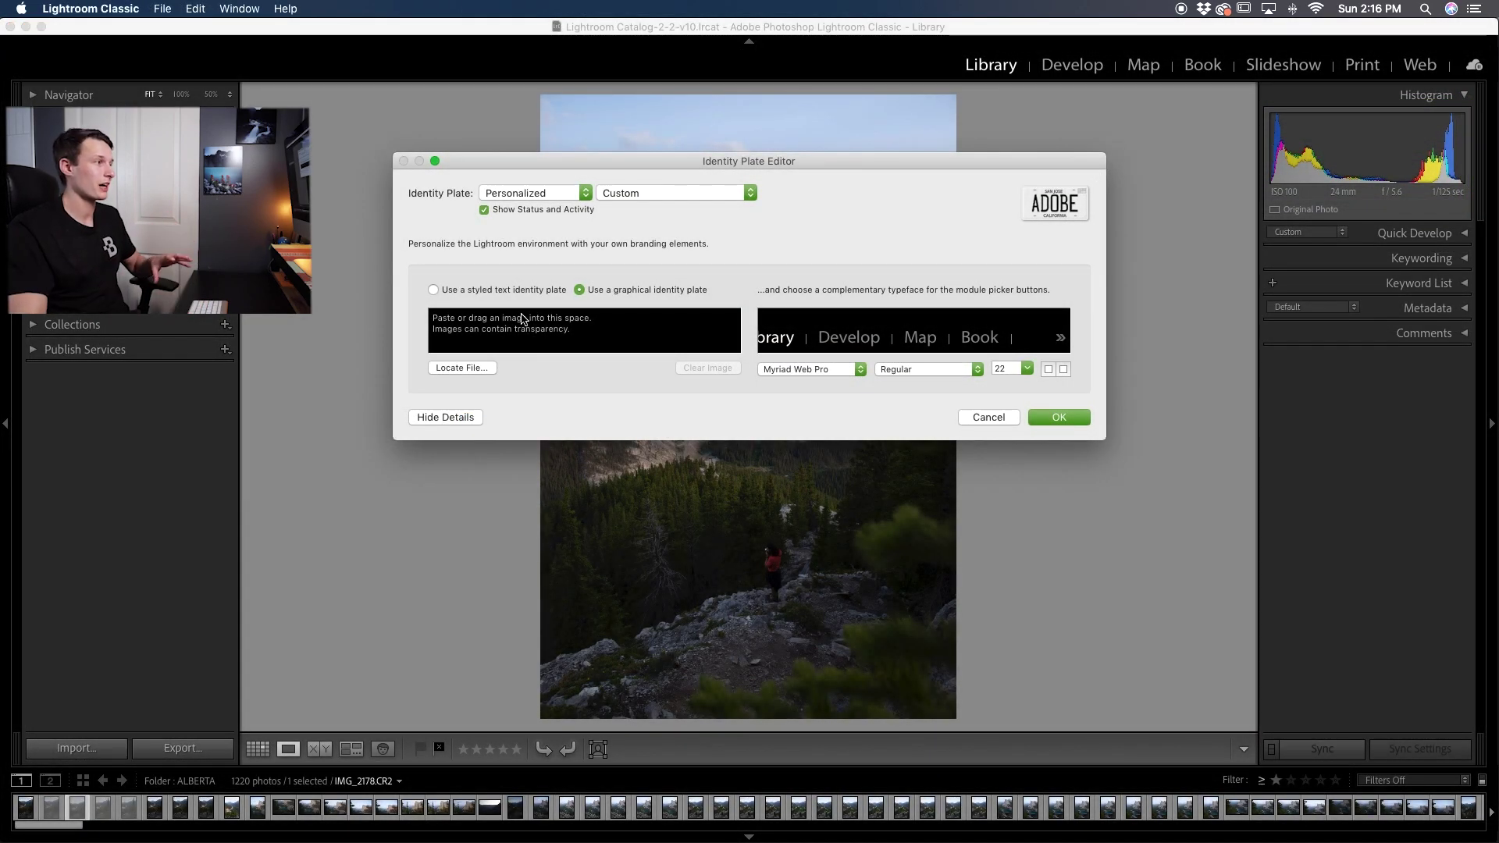
Load the saved IdentityLogo.png as the graphical plate, then open the module-button typeface list.
{"action": "left_click", "coordinate": [462, 369]}
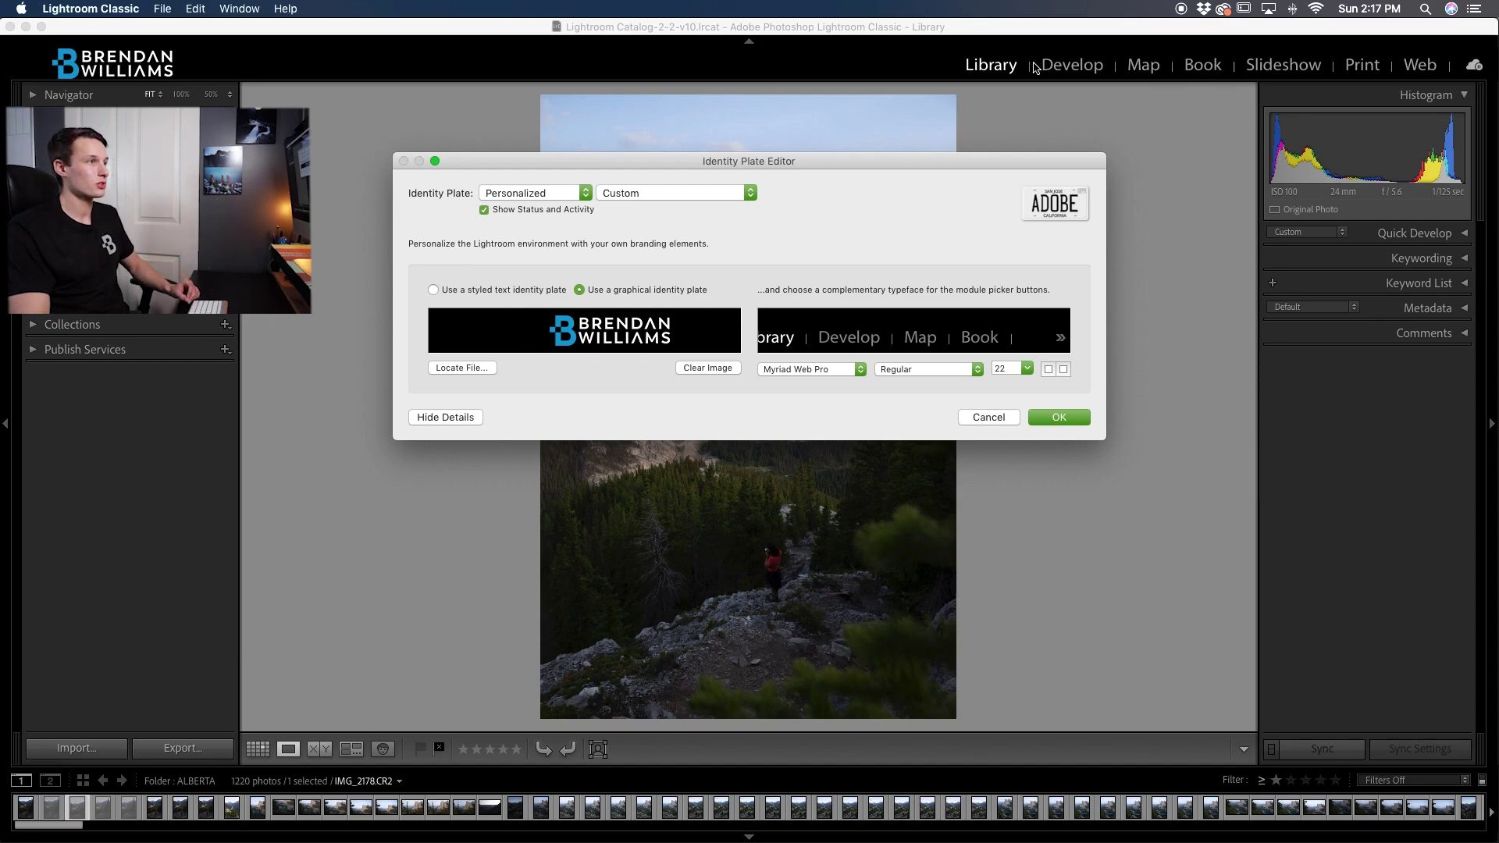
{"action": "left_click", "coordinate": [804, 368]}
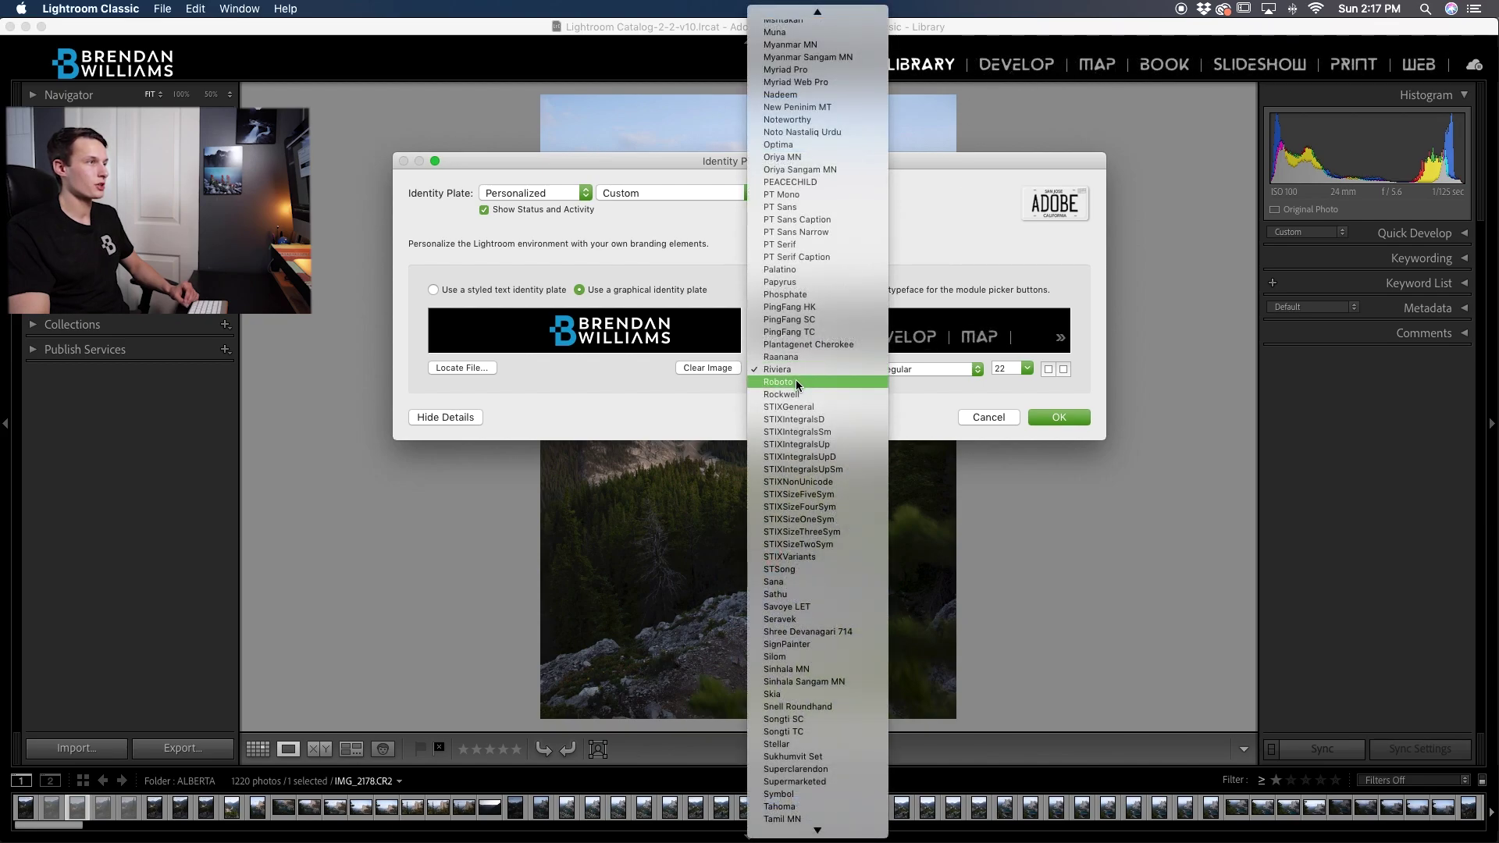
Try Roboto and SignPainter for the module buttons, then settle on Aileron.
{"action": "left_click", "coordinate": [794, 382]}
{"action": "left_click", "coordinate": [853, 371]}
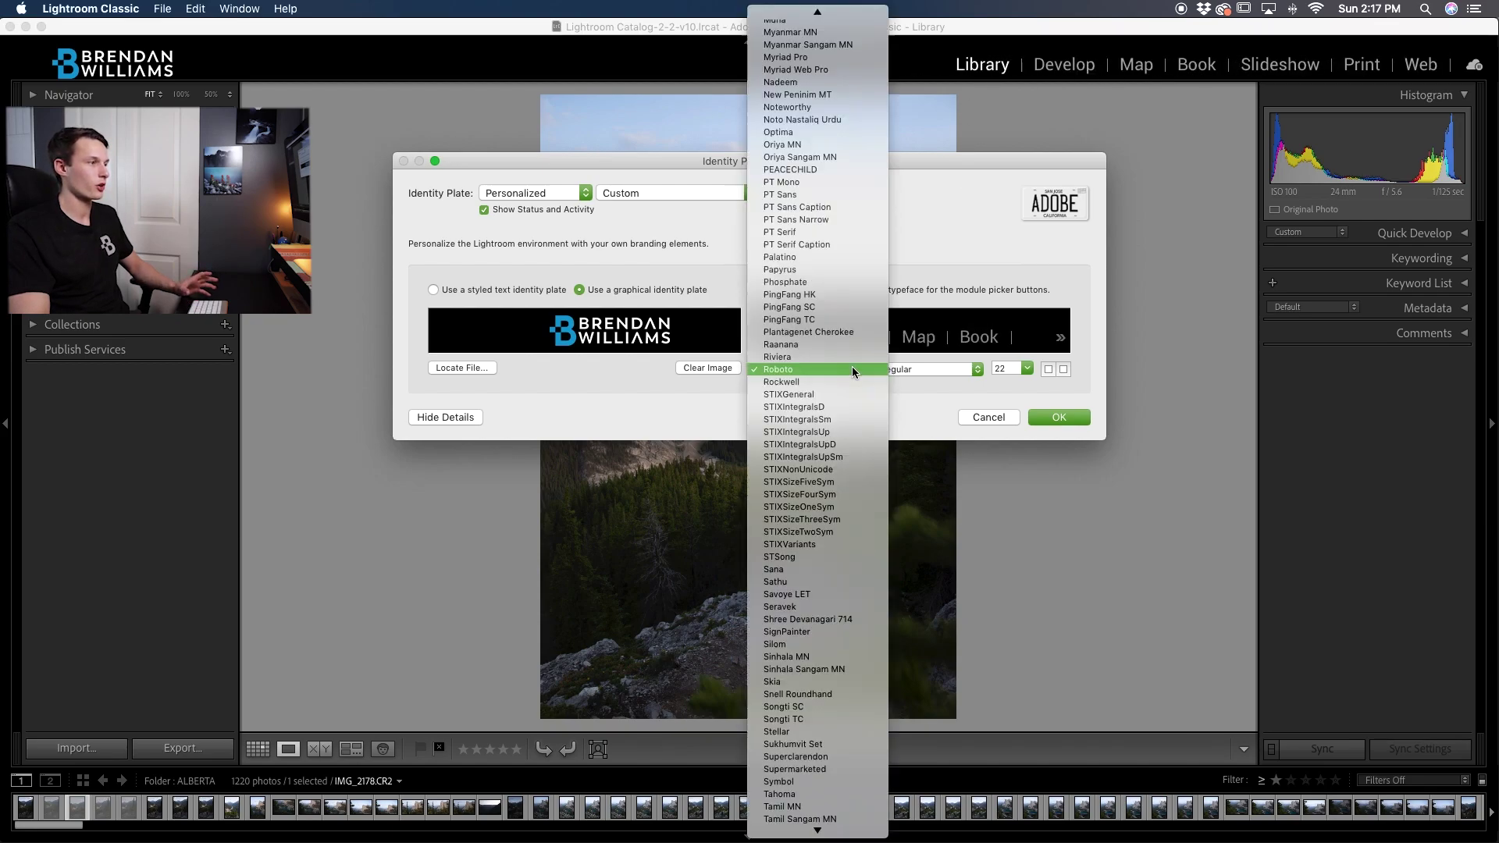
{"action": "left_click", "coordinate": [807, 629]}
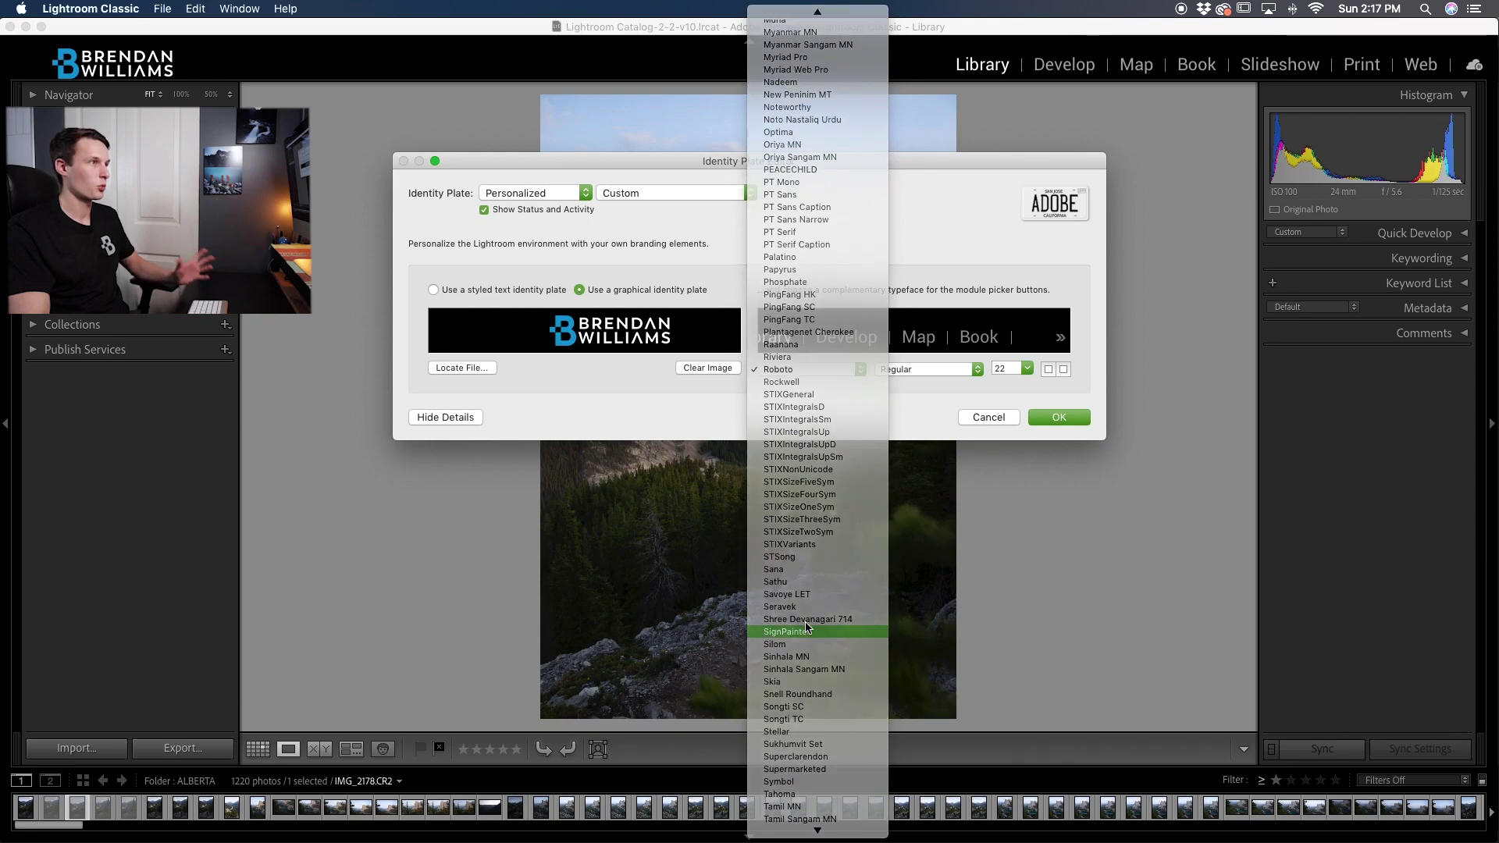
{"action": "left_click", "coordinate": [812, 369]}
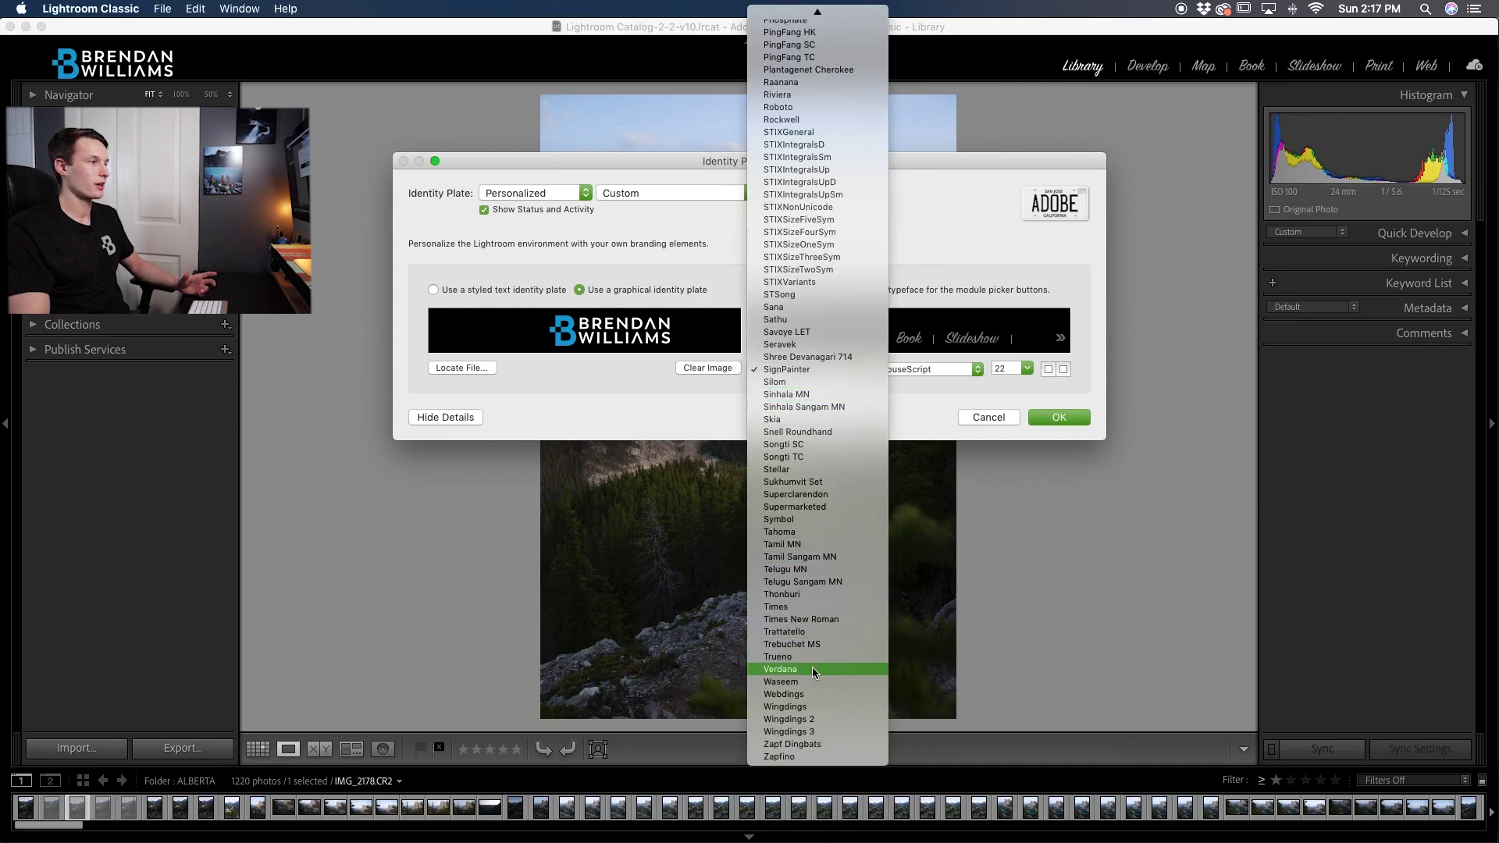
{"action": "scroll", "coordinate": [812, 636], "scroll_direction": "up", "scroll_amount": 15}
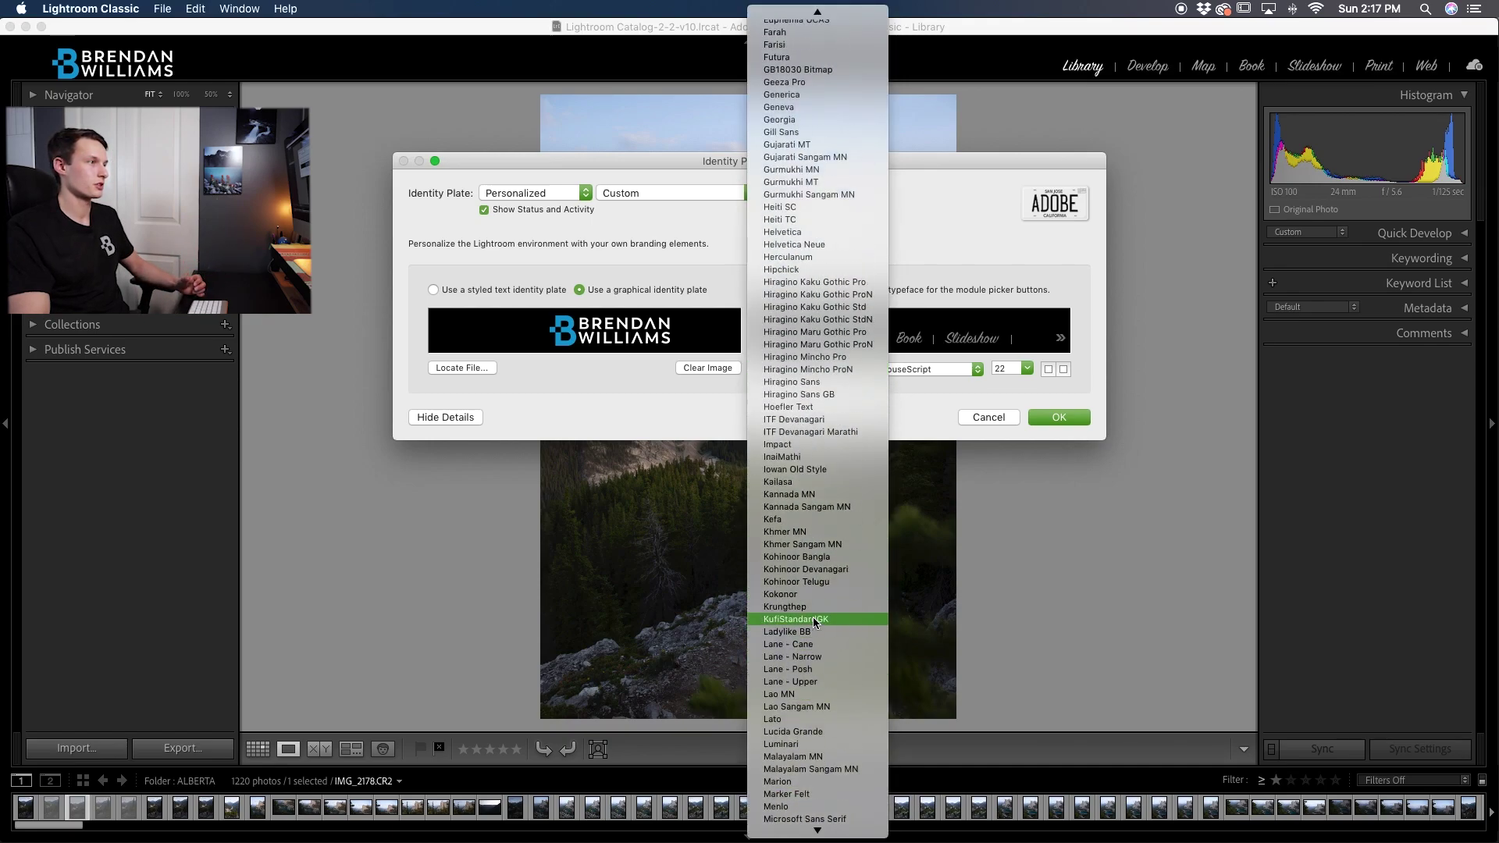
{"action": "scroll", "coordinate": [810, 453], "scroll_direction": "up", "scroll_amount": 5}
{"action": "left_click", "coordinate": [797, 145]}
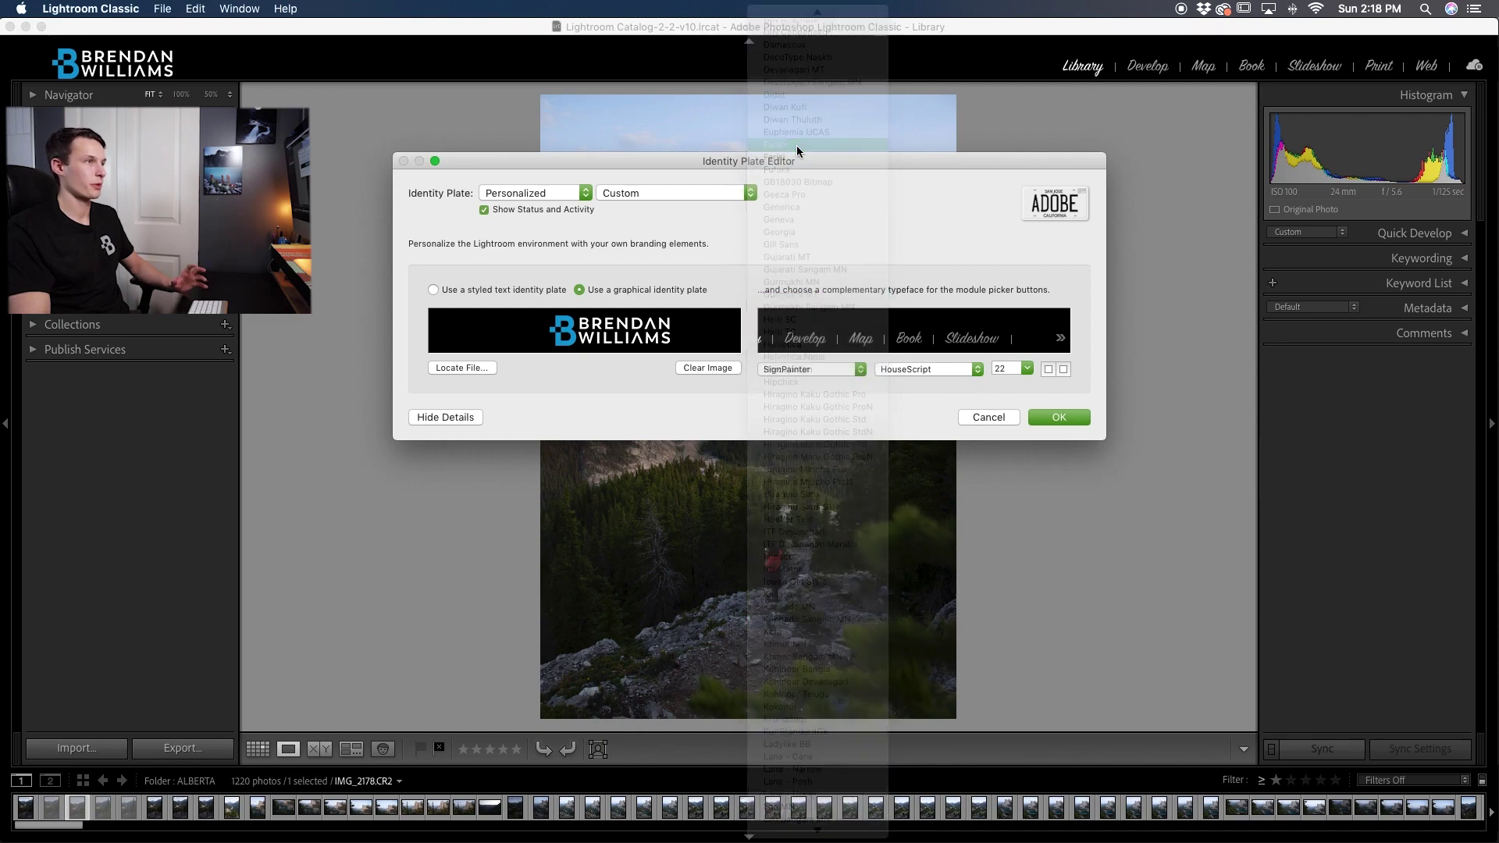
Try module button text sizes 72, 64 and 36, then settle on 24.
{"action": "left_click", "coordinate": [1027, 368]}
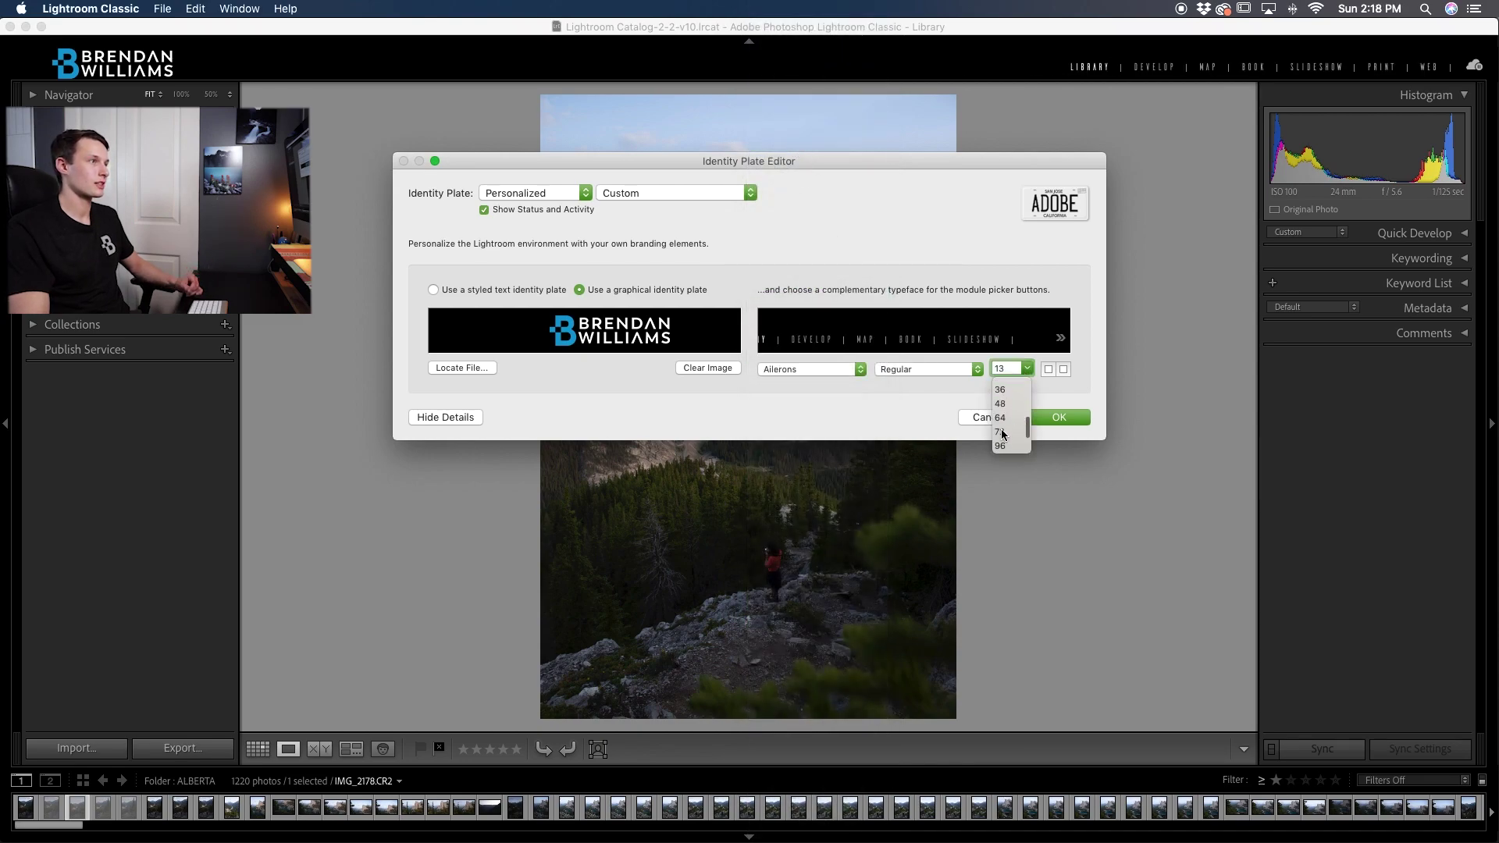
{"action": "left_click", "coordinate": [1003, 432]}
{"action": "left_click", "coordinate": [1028, 368]}
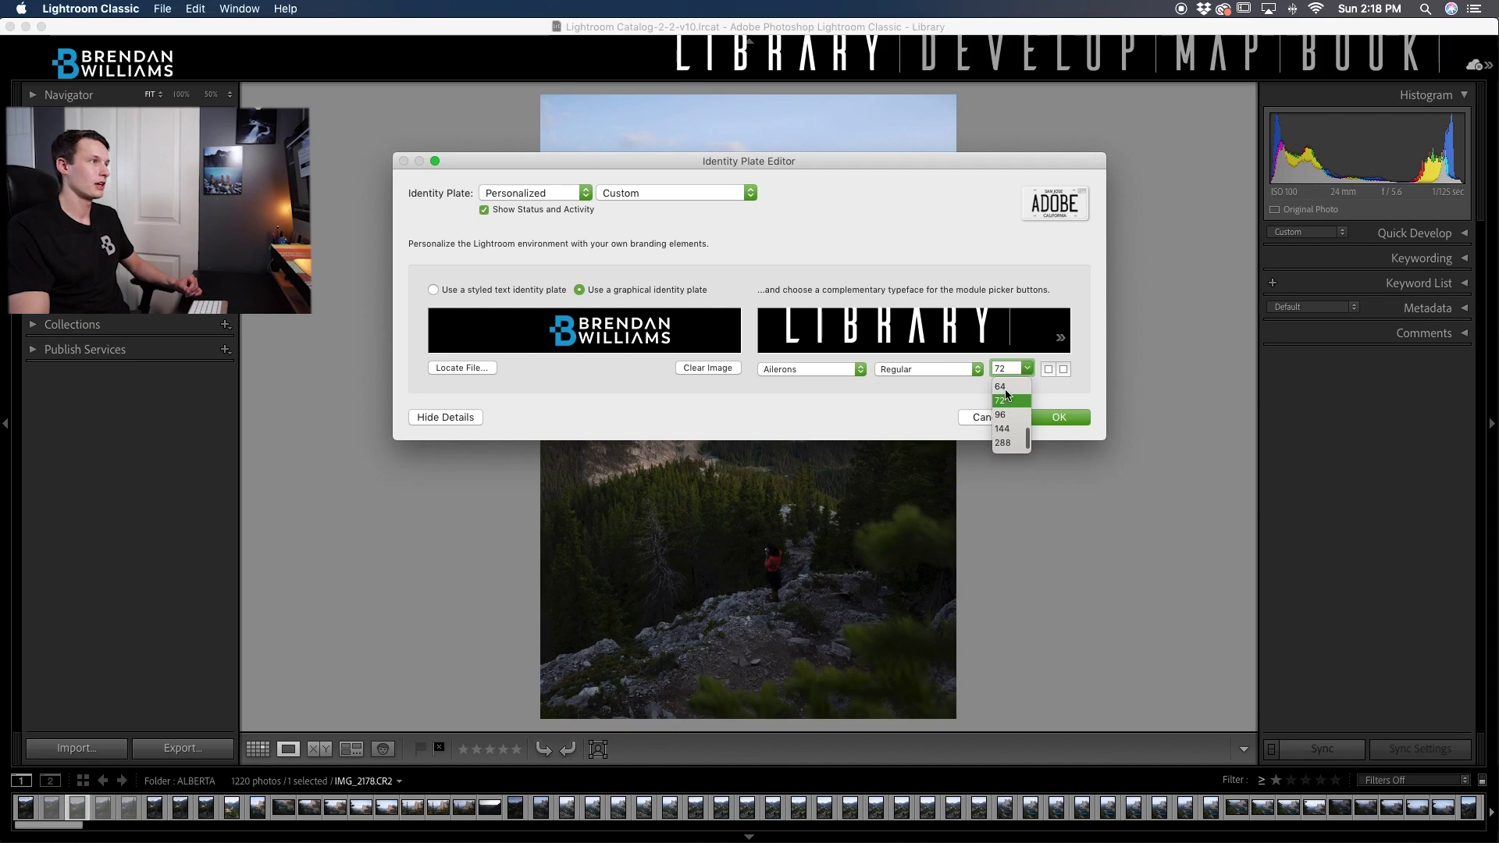
{"action": "left_click", "coordinate": [1004, 395]}
{"action": "left_click", "coordinate": [1028, 368]}
{"action": "scroll", "coordinate": [1008, 413], "scroll_direction": "up", "scroll_amount": 2}
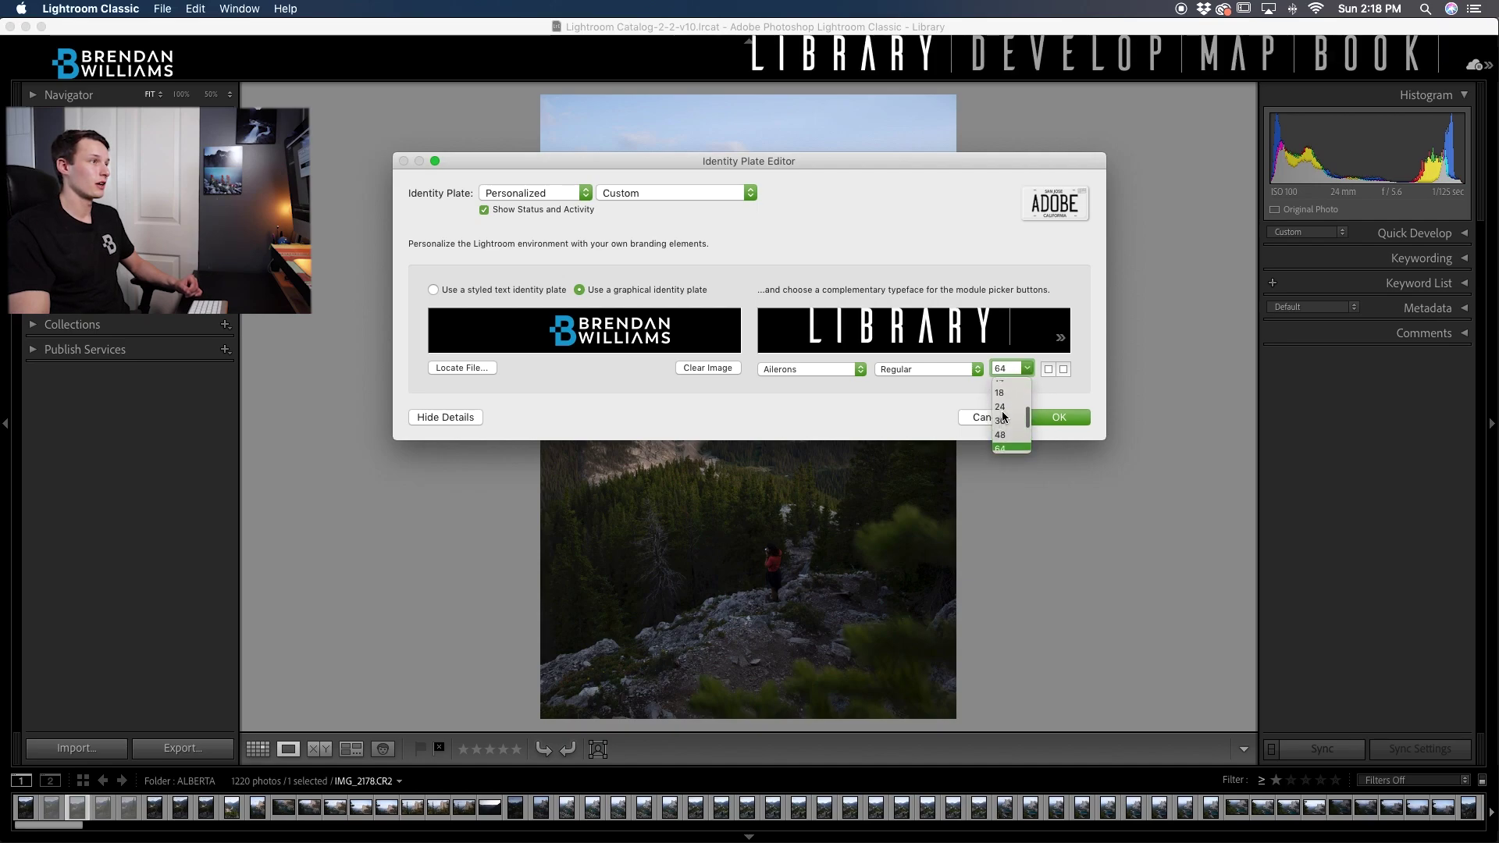
{"action": "left_click", "coordinate": [1003, 387]}
{"action": "left_click", "coordinate": [1028, 368]}
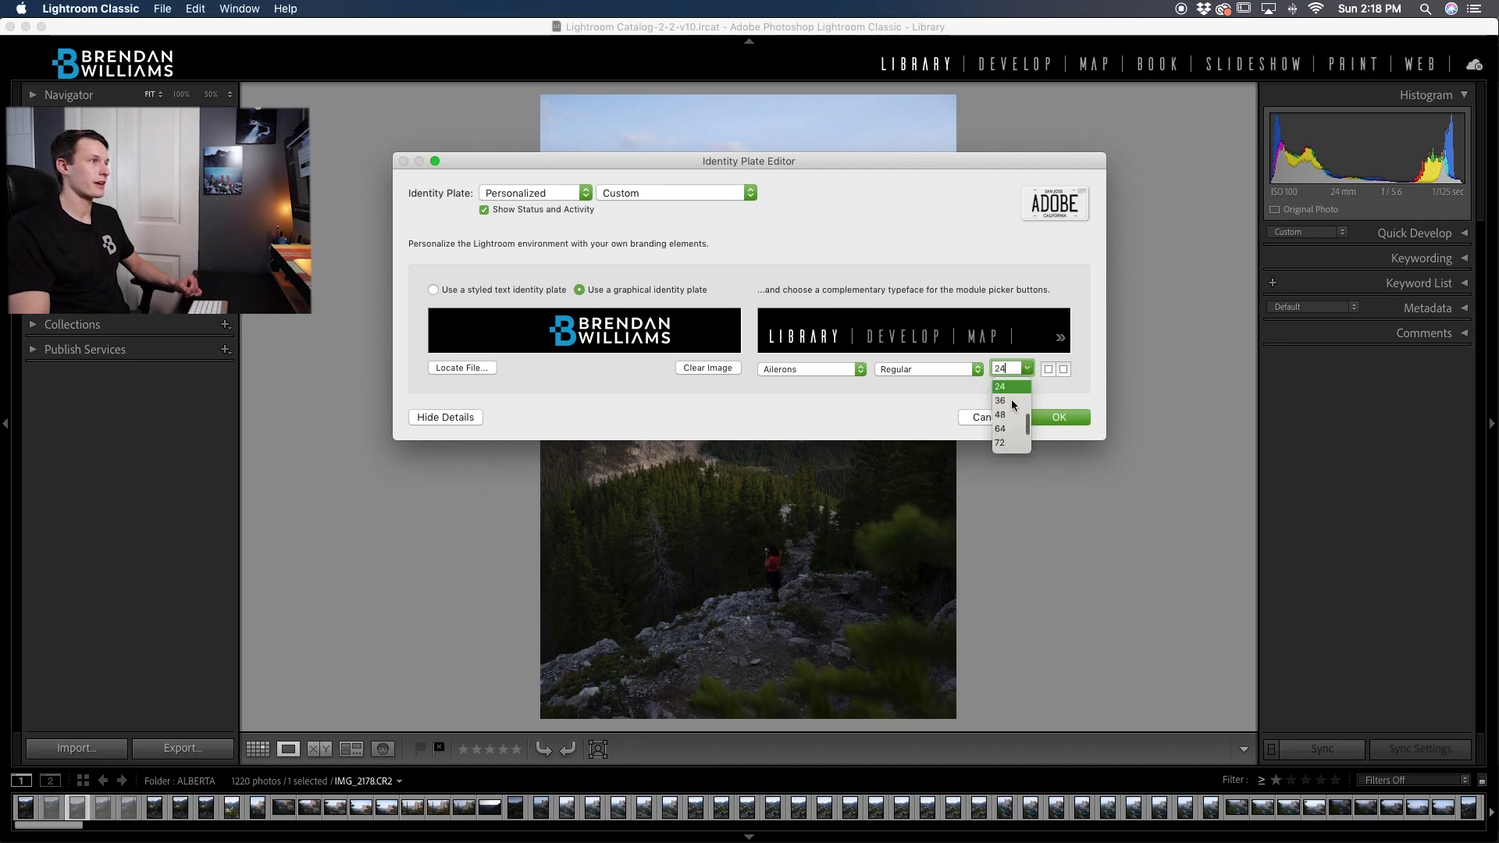
{"action": "left_click", "coordinate": [1010, 400]}
{"action": "left_click", "coordinate": [1026, 370]}
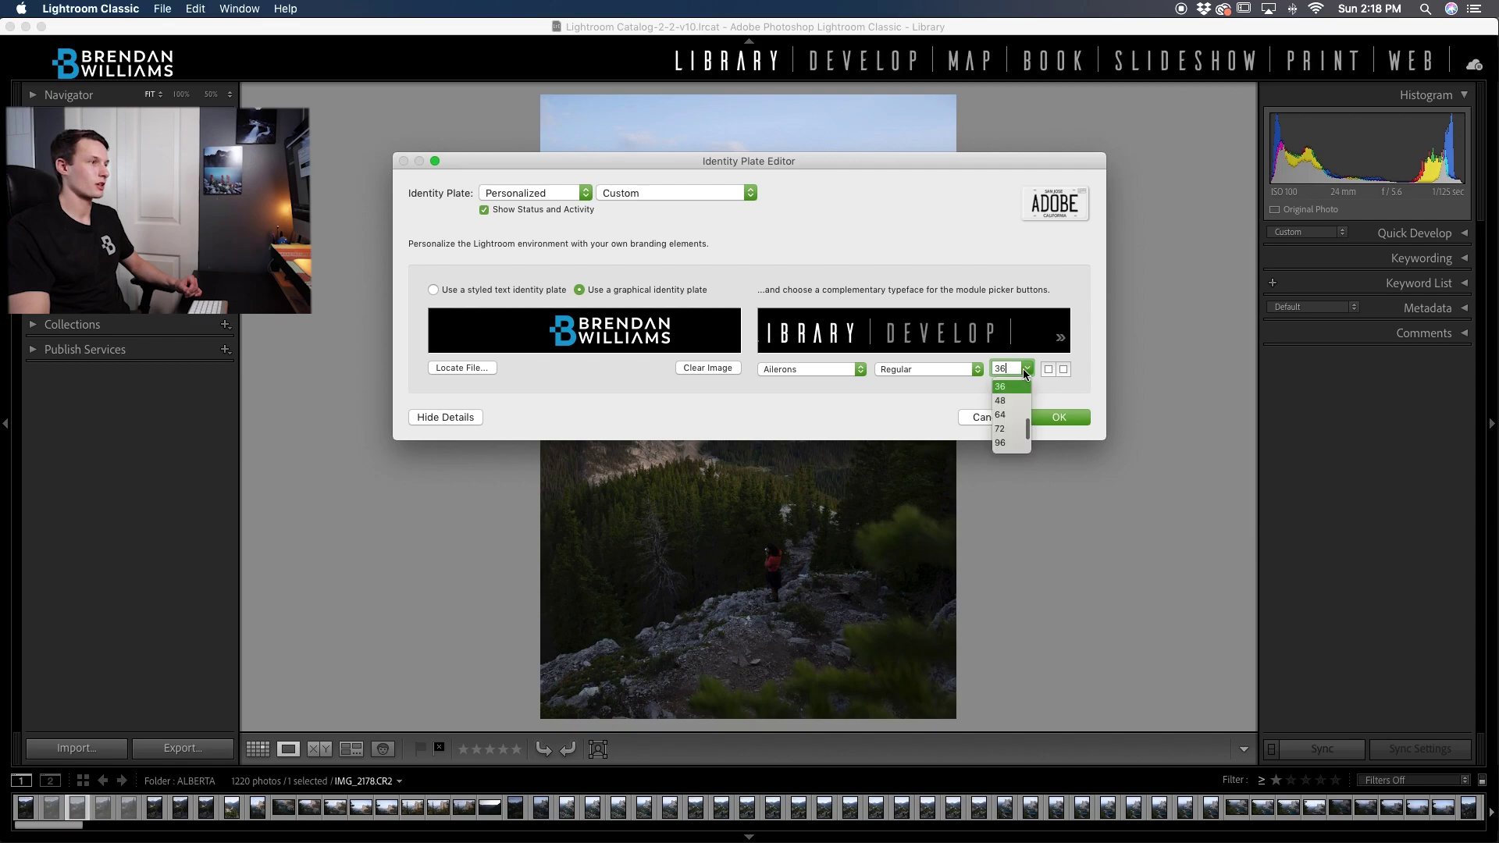
{"action": "left_click", "coordinate": [1012, 394]}
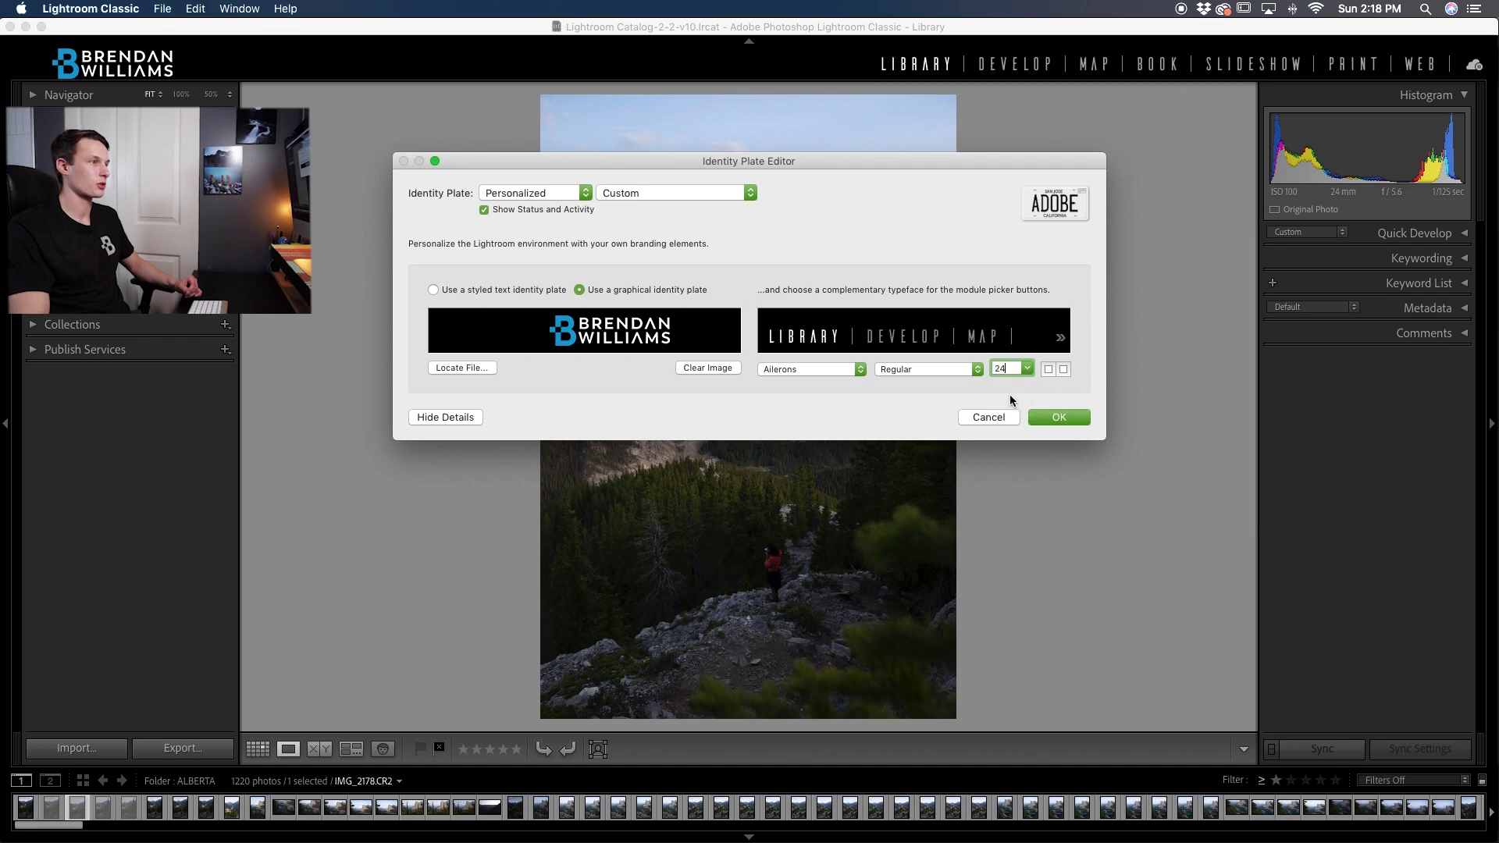
{"action": "left_click", "coordinate": [1047, 370]}
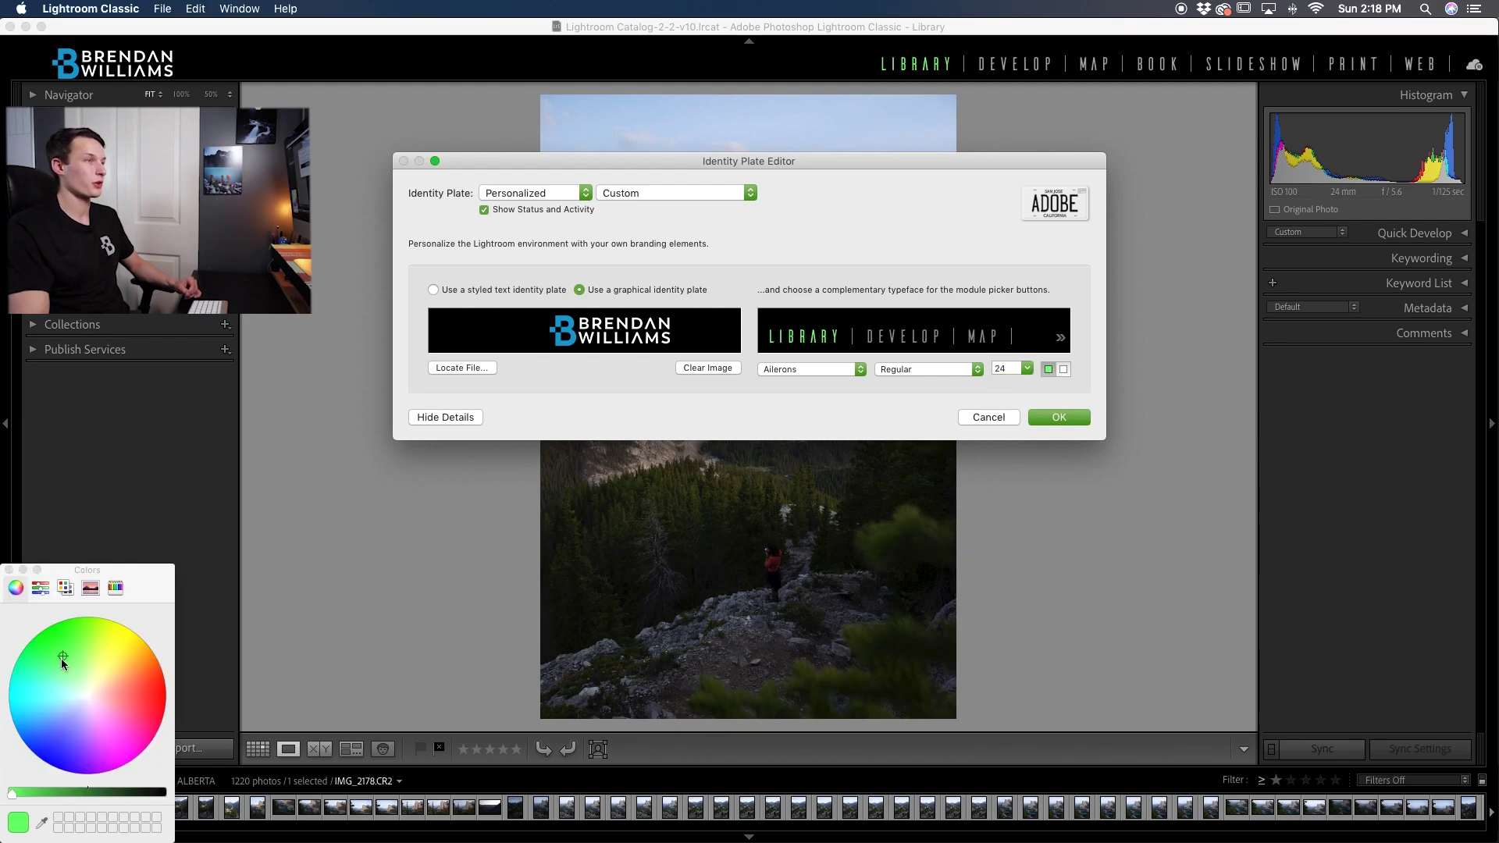
Try mint green for the active module, and make inactive module buttons dark grey.
{"action": "left_click", "coordinate": [92, 658]}
{"action": "left_click", "coordinate": [55, 669]}
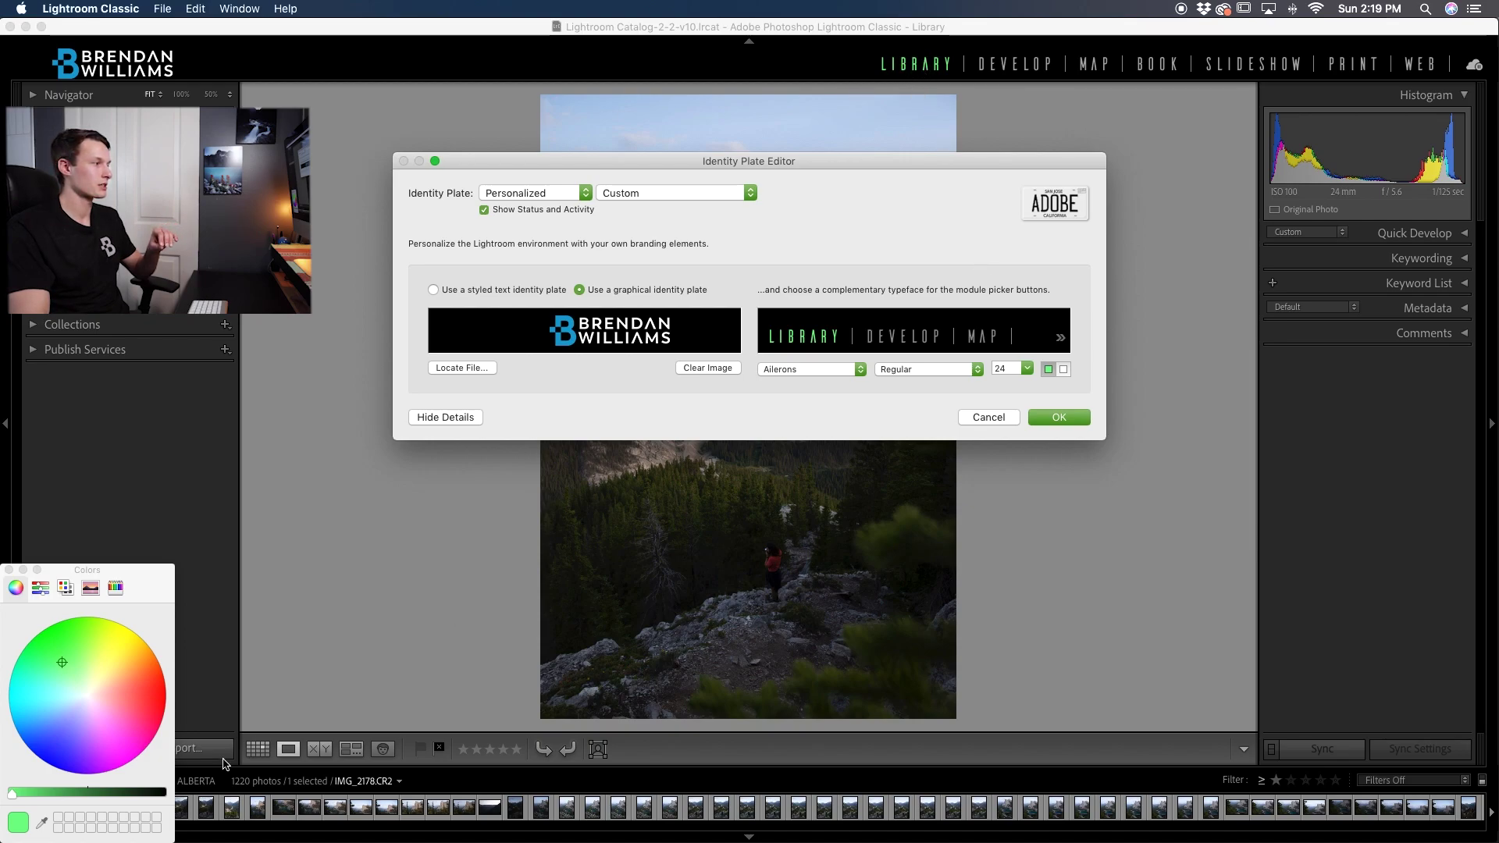
{"action": "left_click", "coordinate": [9, 570]}
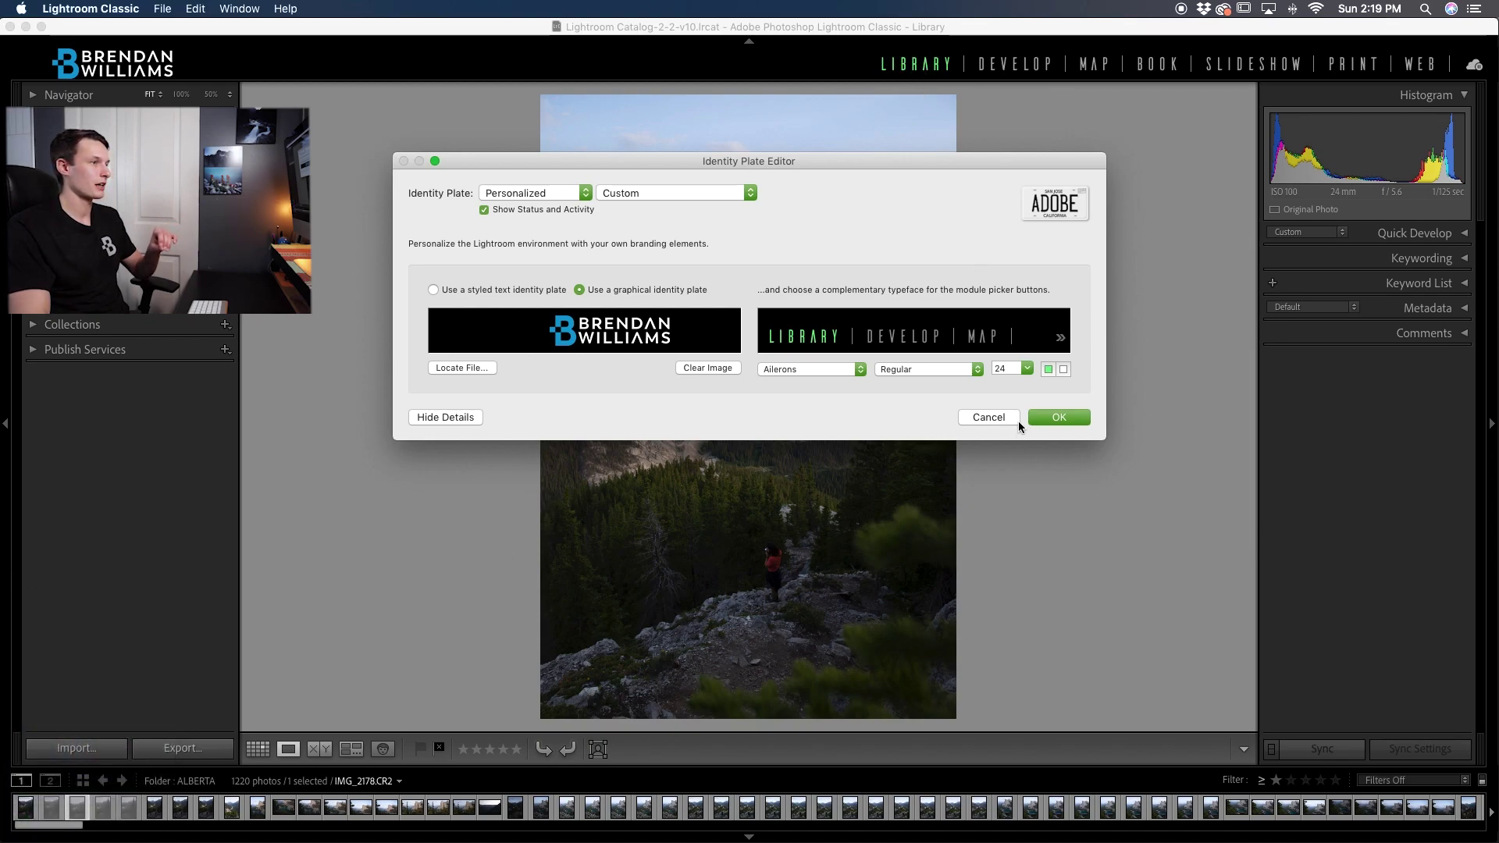
{"action": "left_click", "coordinate": [1065, 368]}
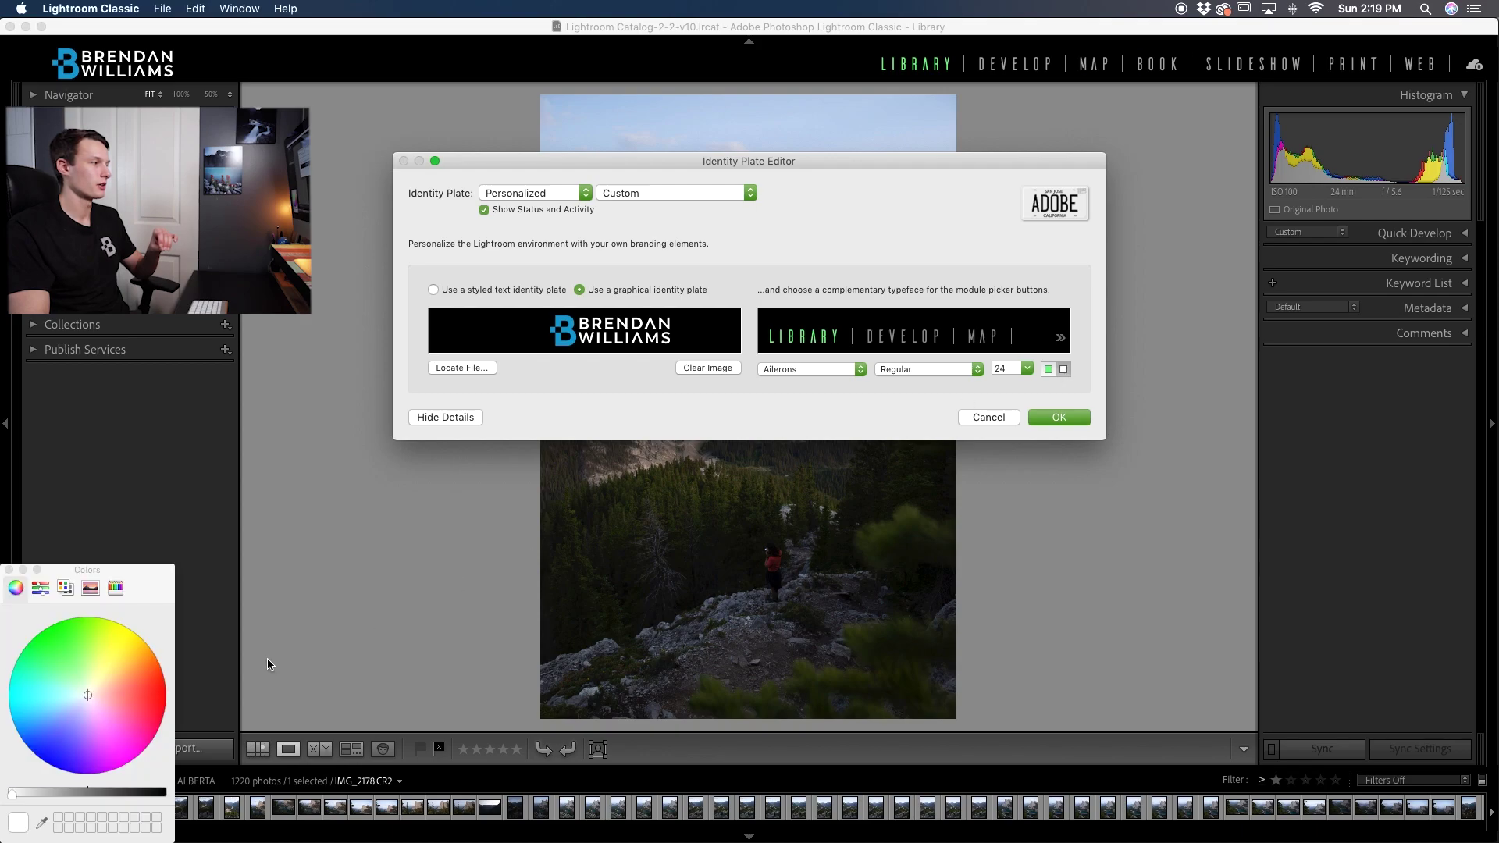
{"action": "left_click", "coordinate": [51, 696]}
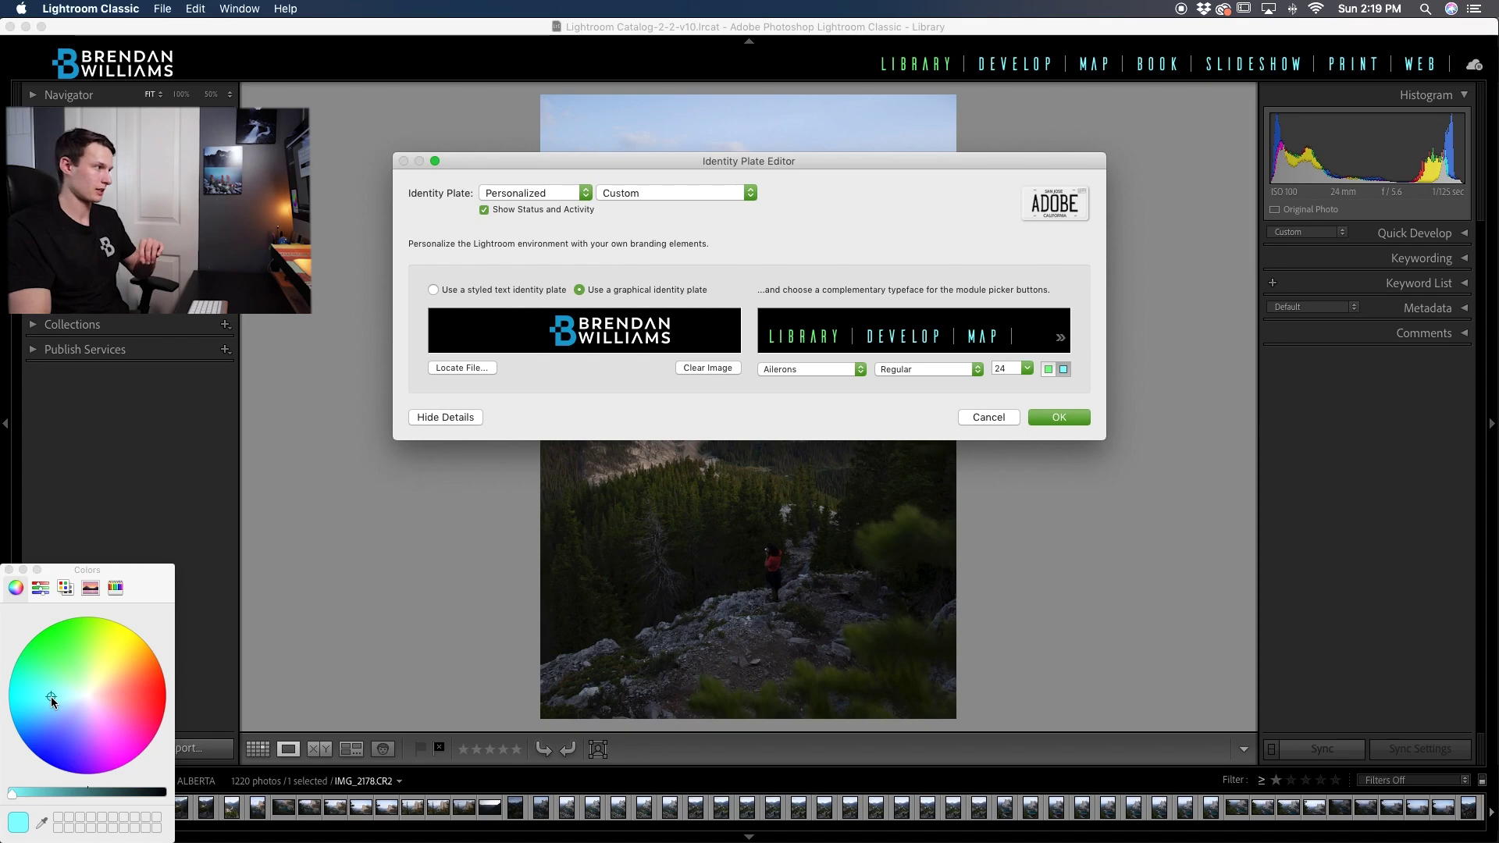
{"action": "left_click", "coordinate": [39, 587]}
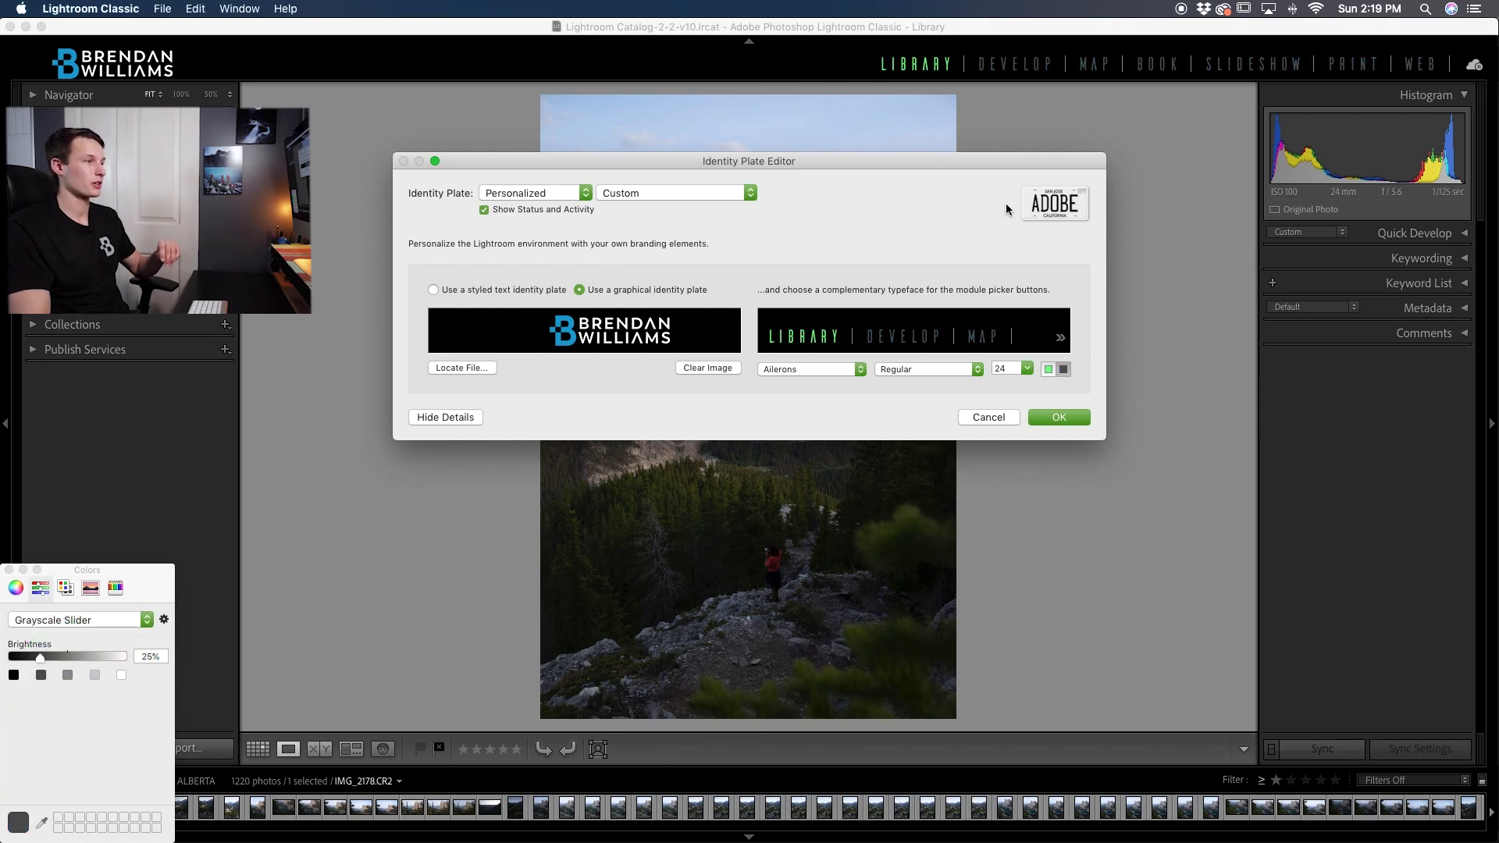
Sample the logo's blue (15A1D3) as the active module button colour.
{"action": "left_click", "coordinate": [1049, 370]}
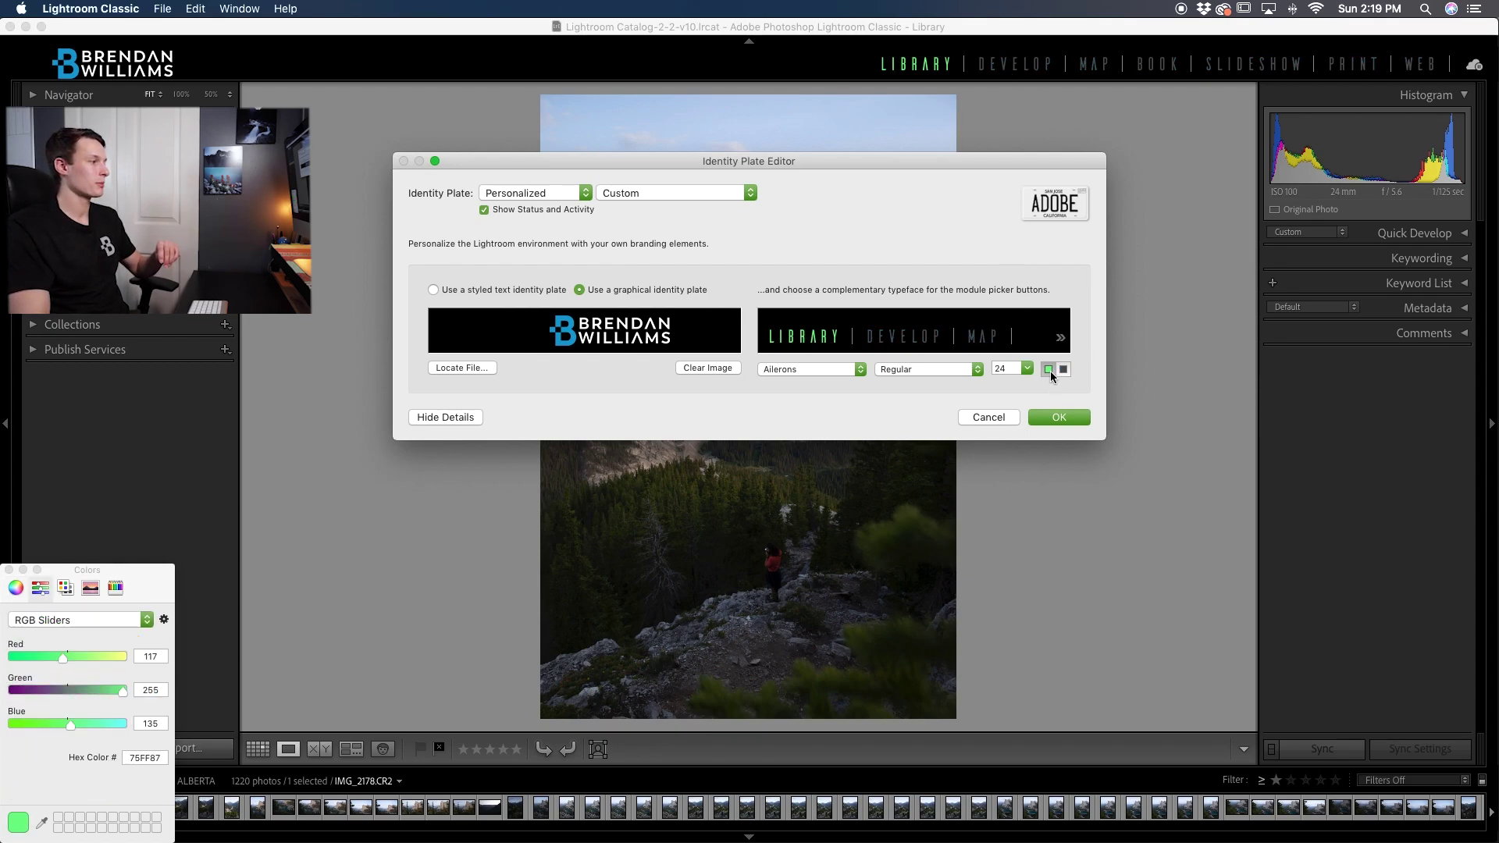
{"action": "left_click", "coordinate": [43, 825]}
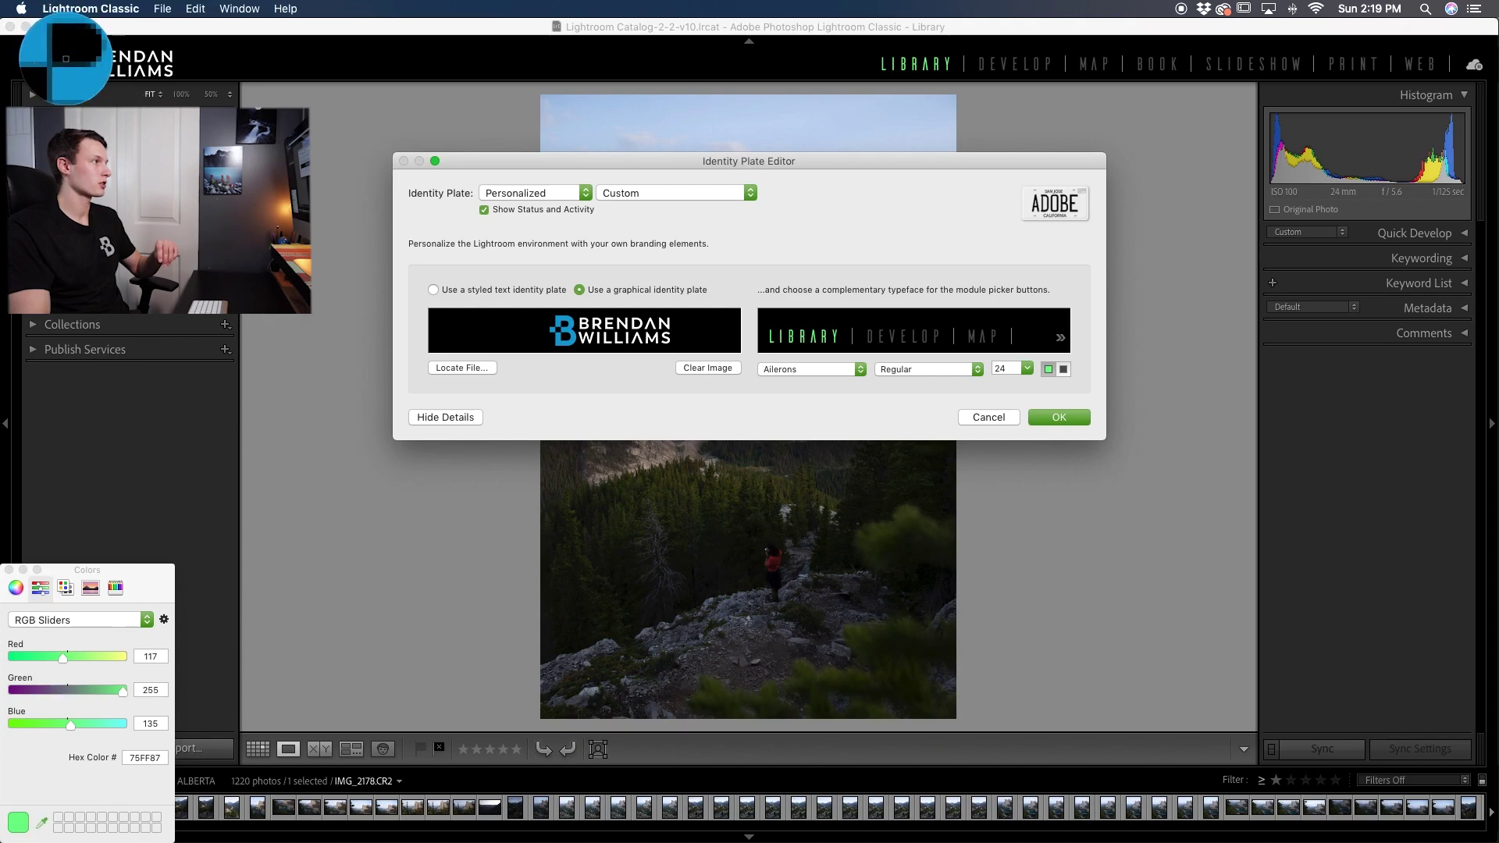
{"action": "left_click", "coordinate": [65, 52]}
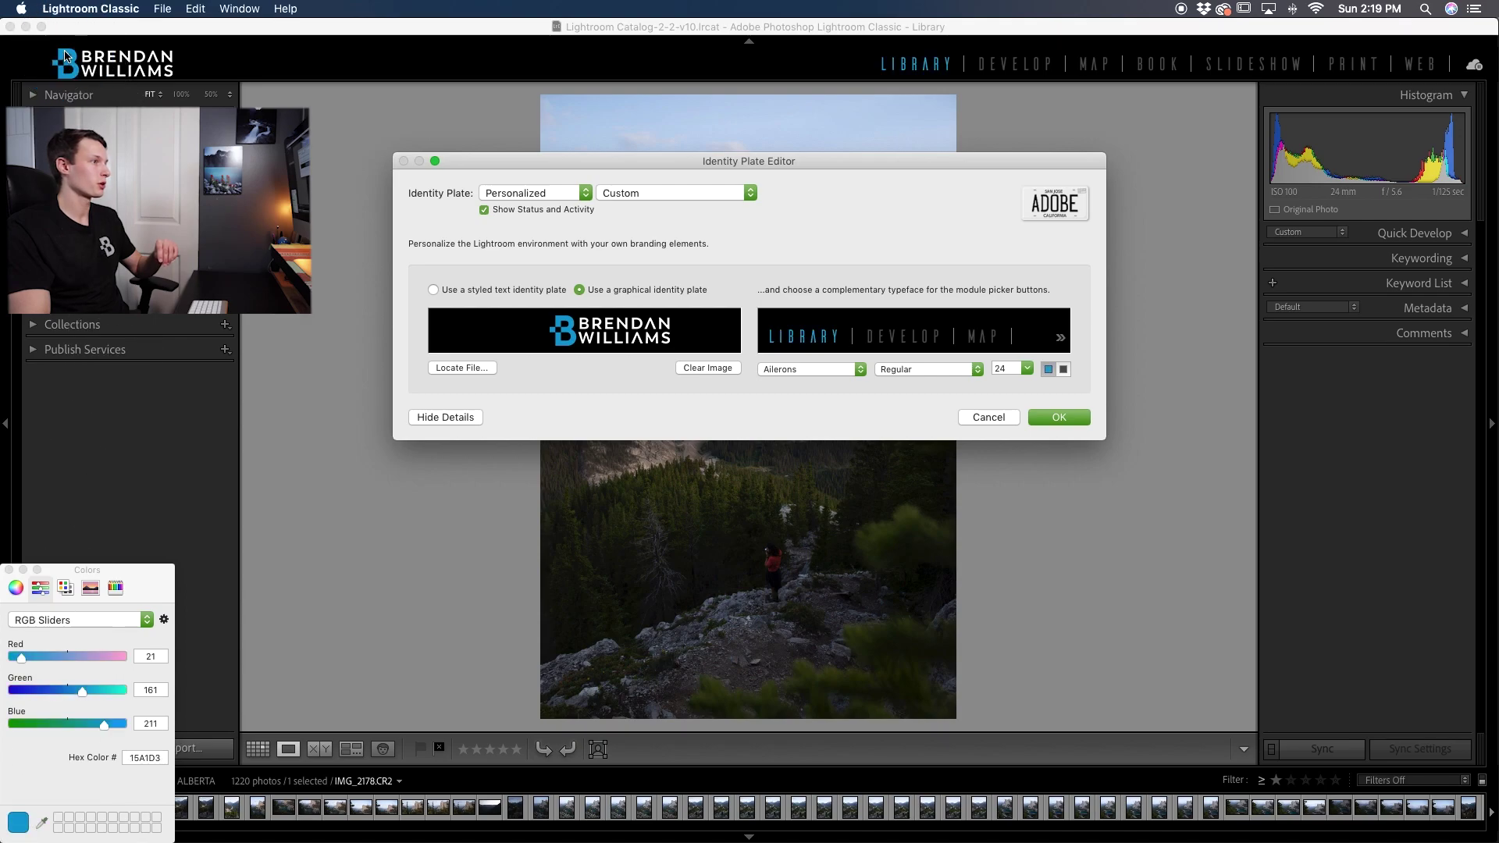
{"action": "key", "text": "super+w"}
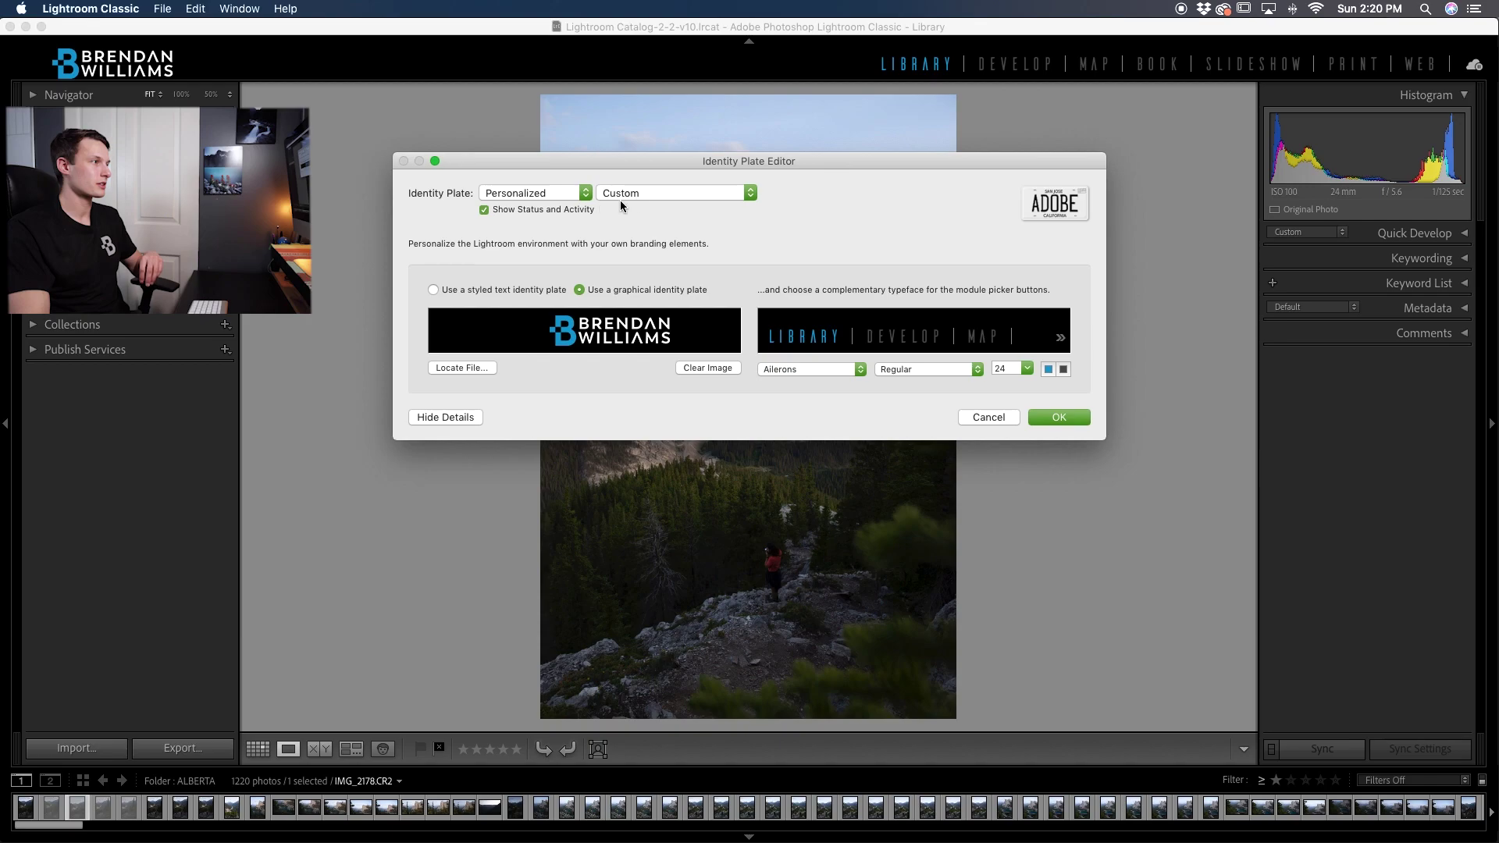
Save the identity plate as a new preset named with the owner's name plus 'Creative Plate'.
{"action": "left_click", "coordinate": [656, 194]}
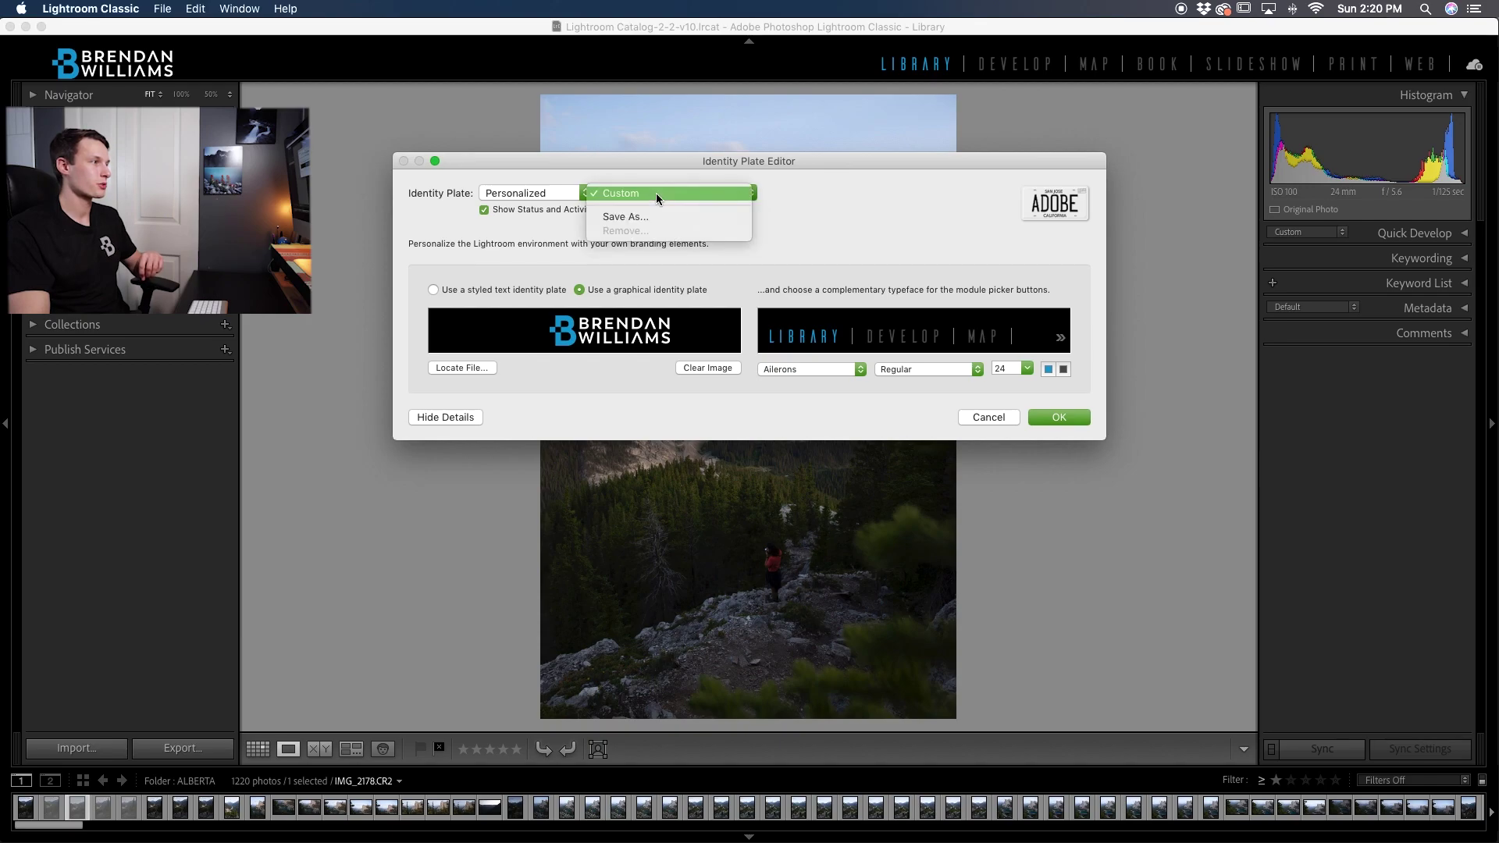
{"action": "left_click", "coordinate": [668, 221]}
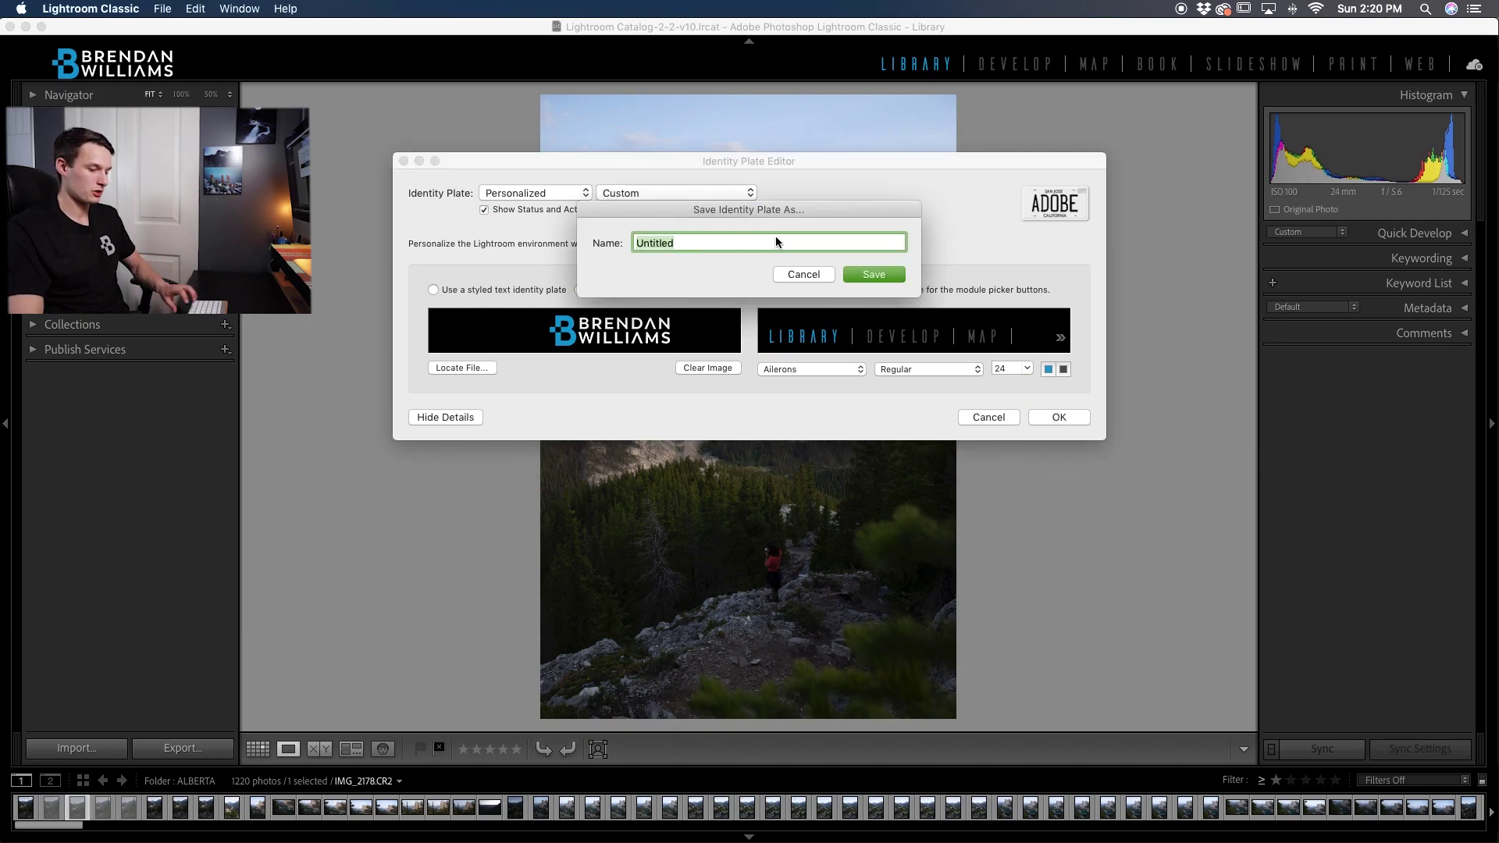
{"action": "type", "text": "Brendan W"}
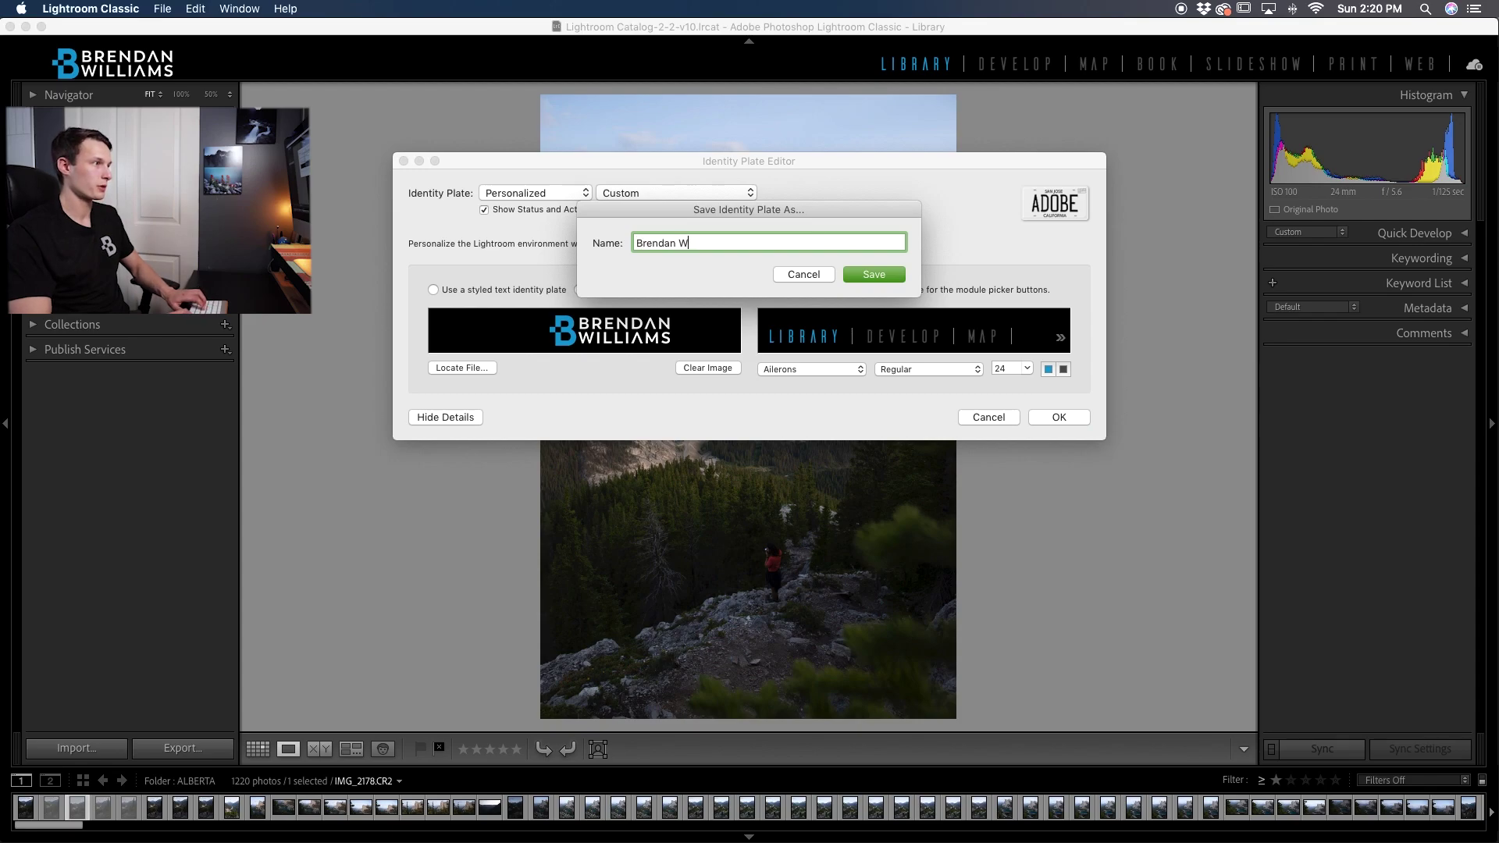
{"action": "type", "text": "illiams Creati"}
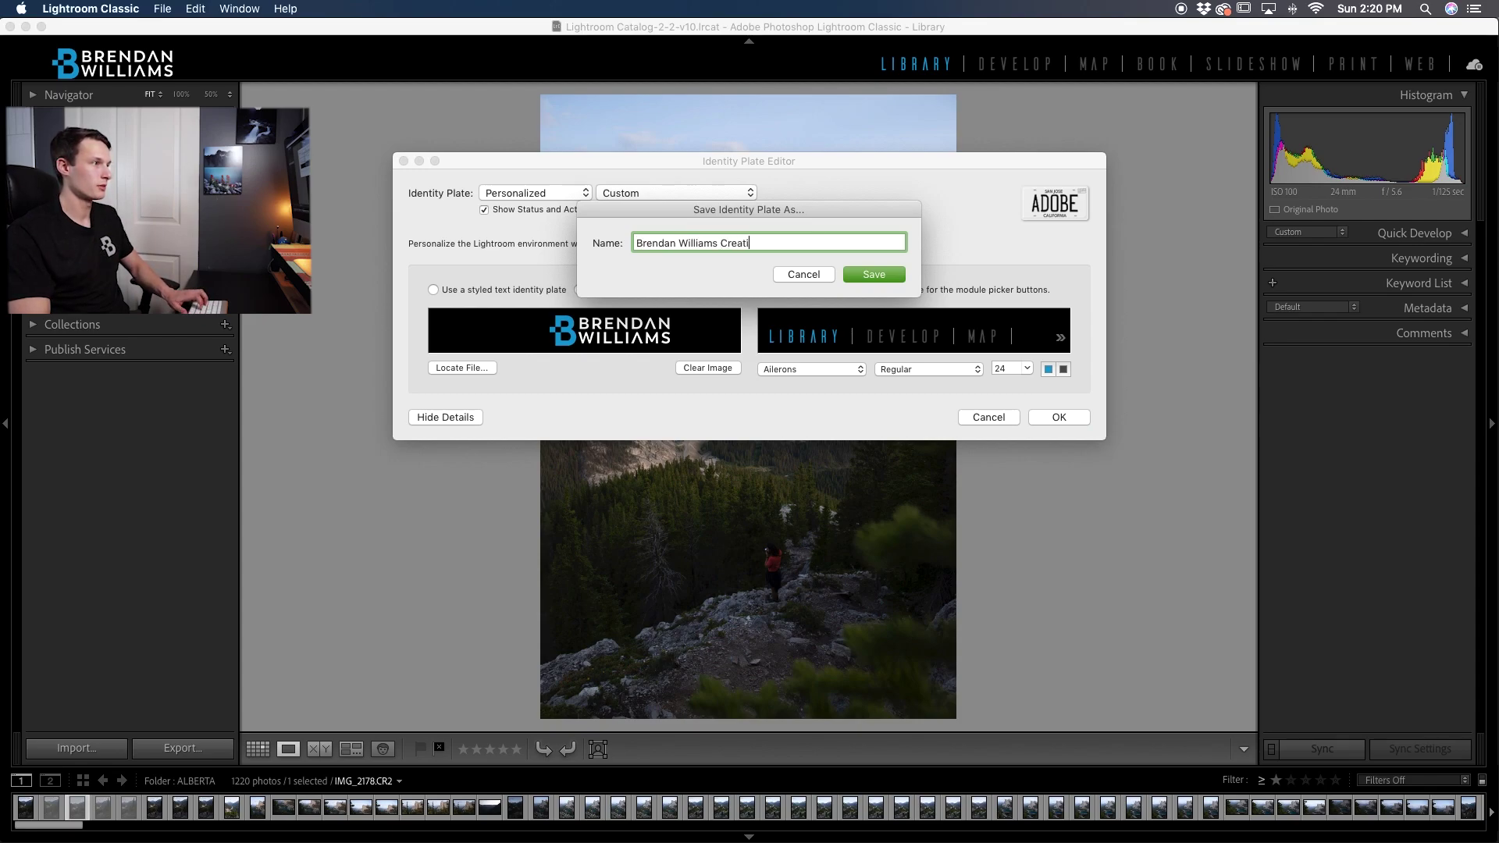
{"action": "type", "text": "ve Plate"}
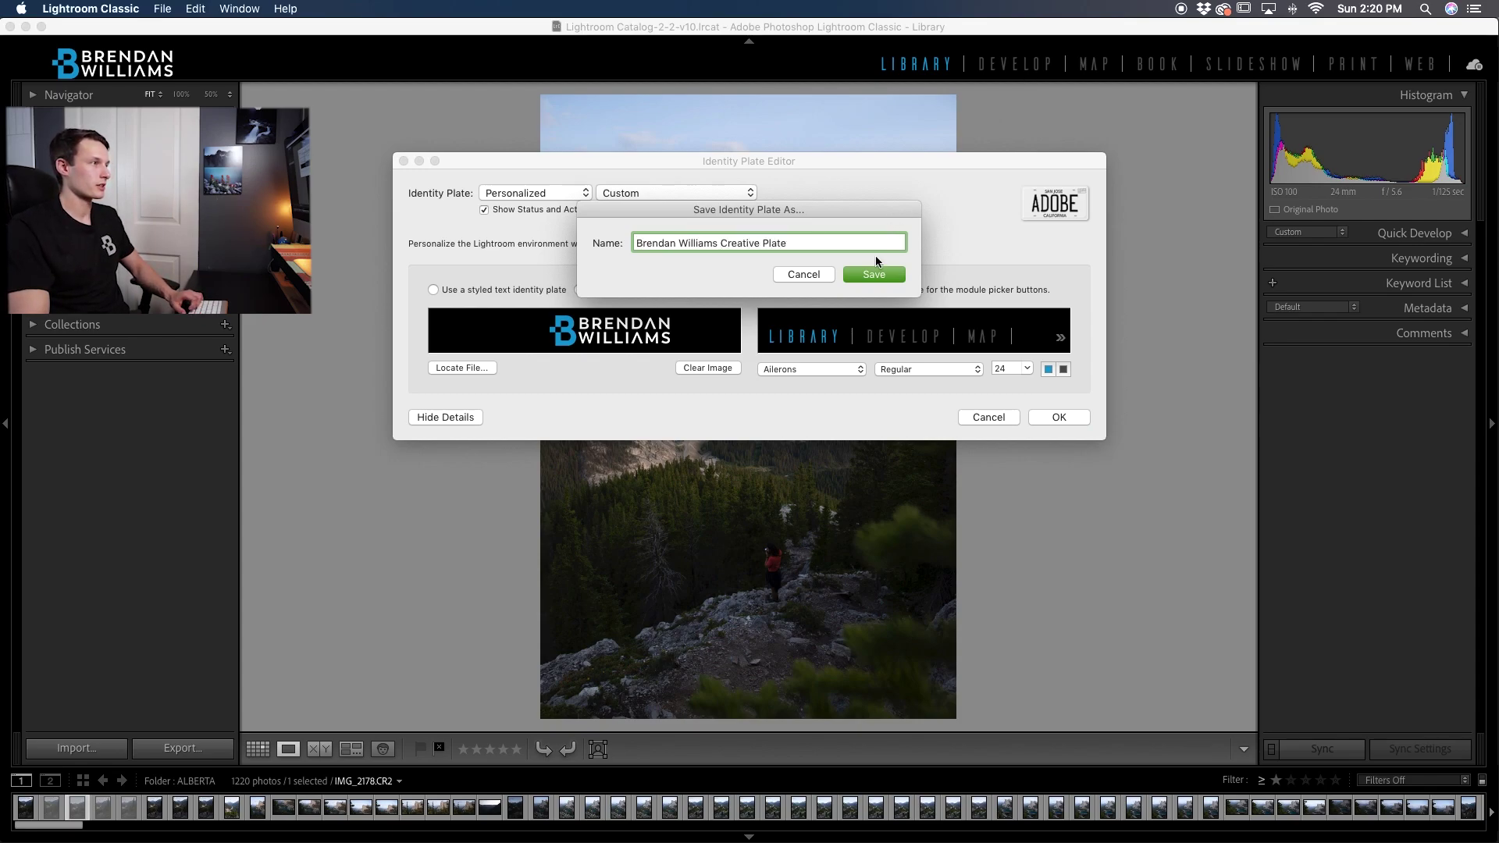
{"action": "left_click", "coordinate": [873, 273]}
Select the saved 'Creative Plate' preset and confirm the Identity Plate Editor with OK.
{"action": "left_click", "coordinate": [700, 192]}
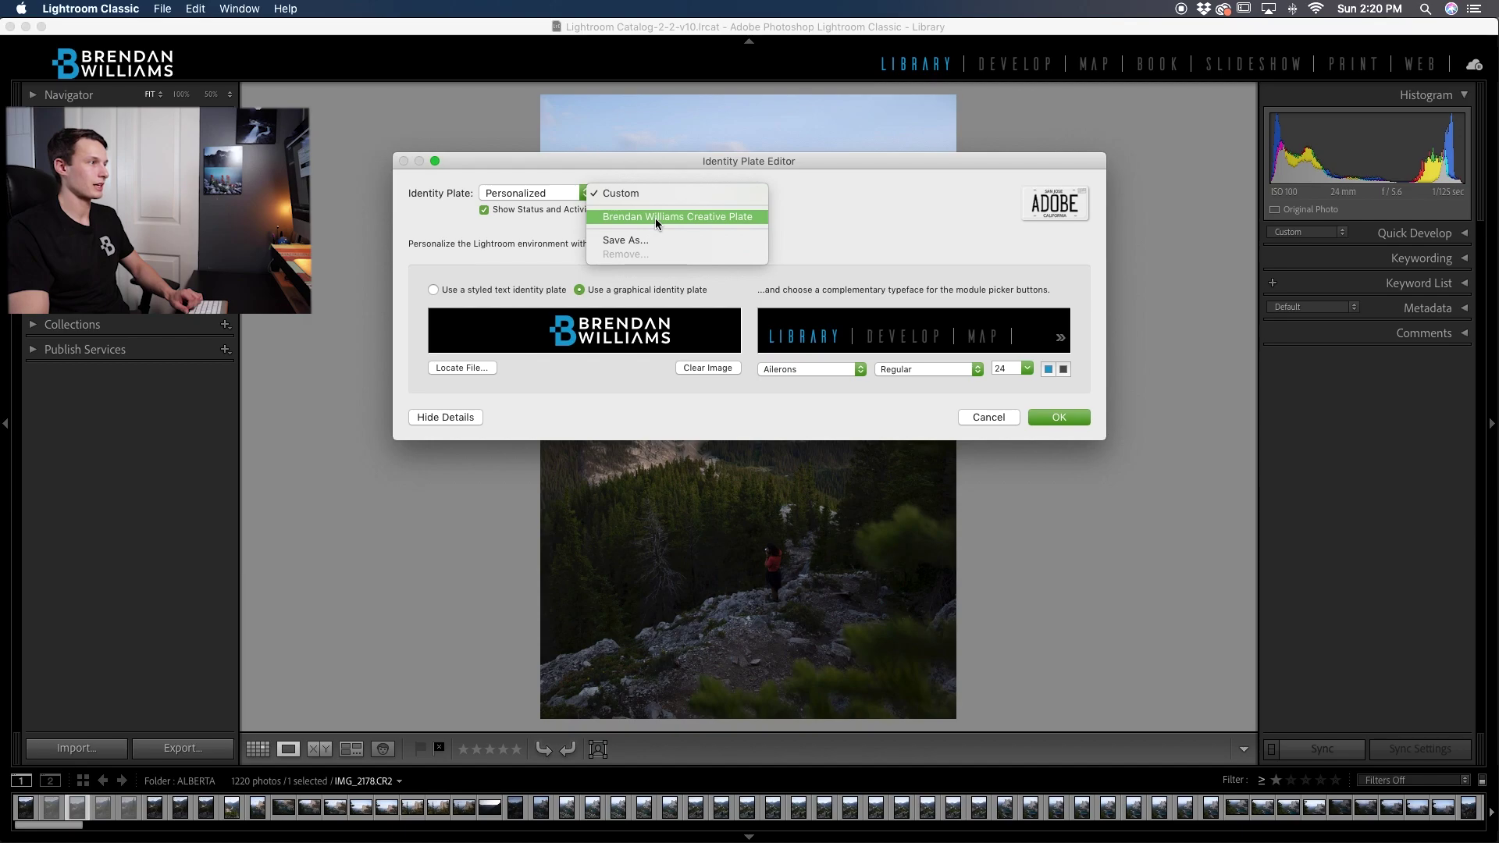
{"action": "left_click", "coordinate": [673, 218]}
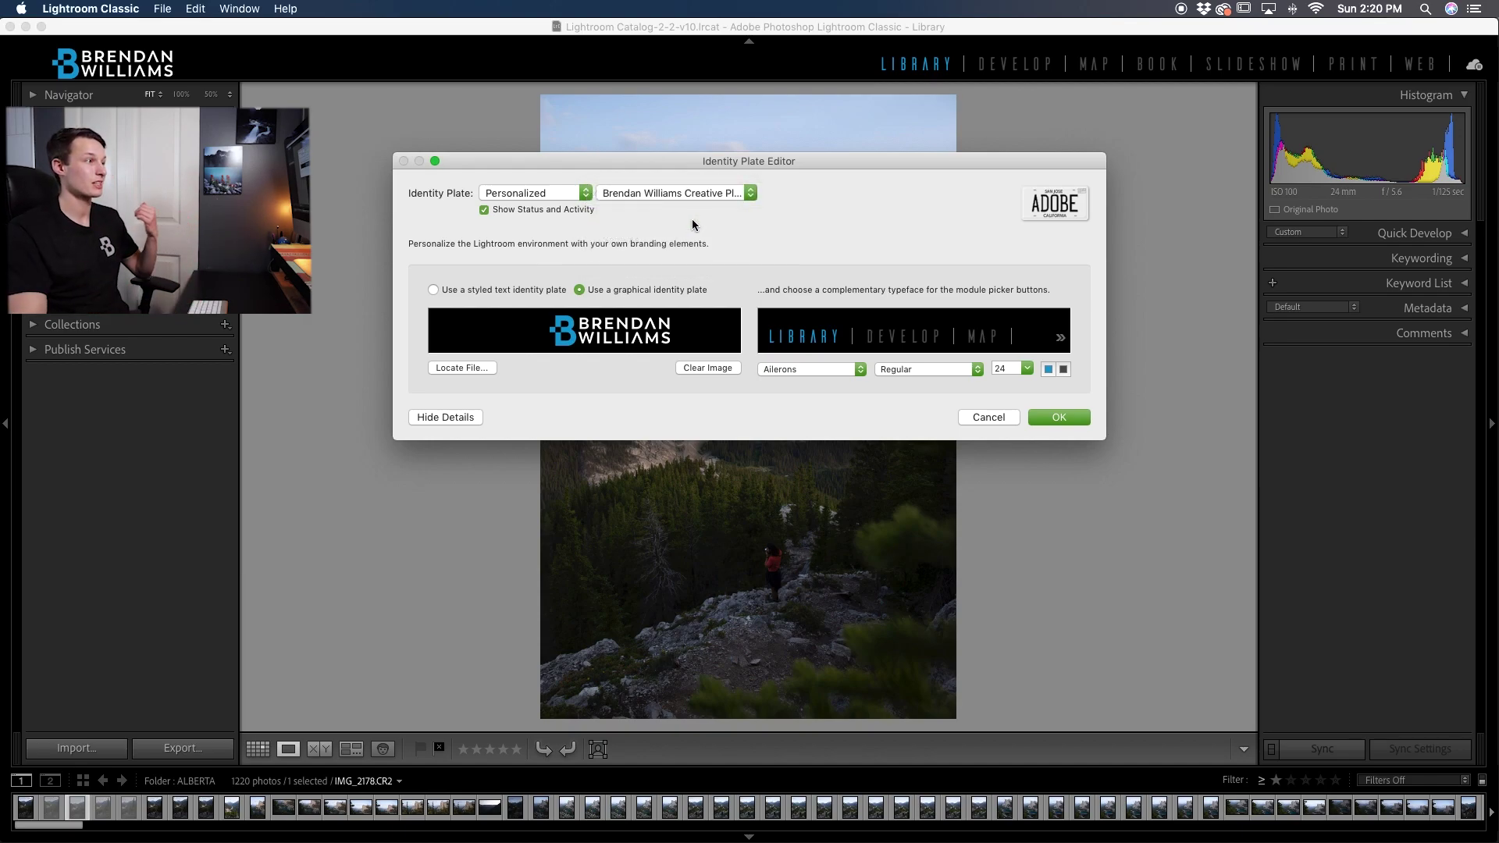
{"action": "left_click", "coordinate": [691, 193]}
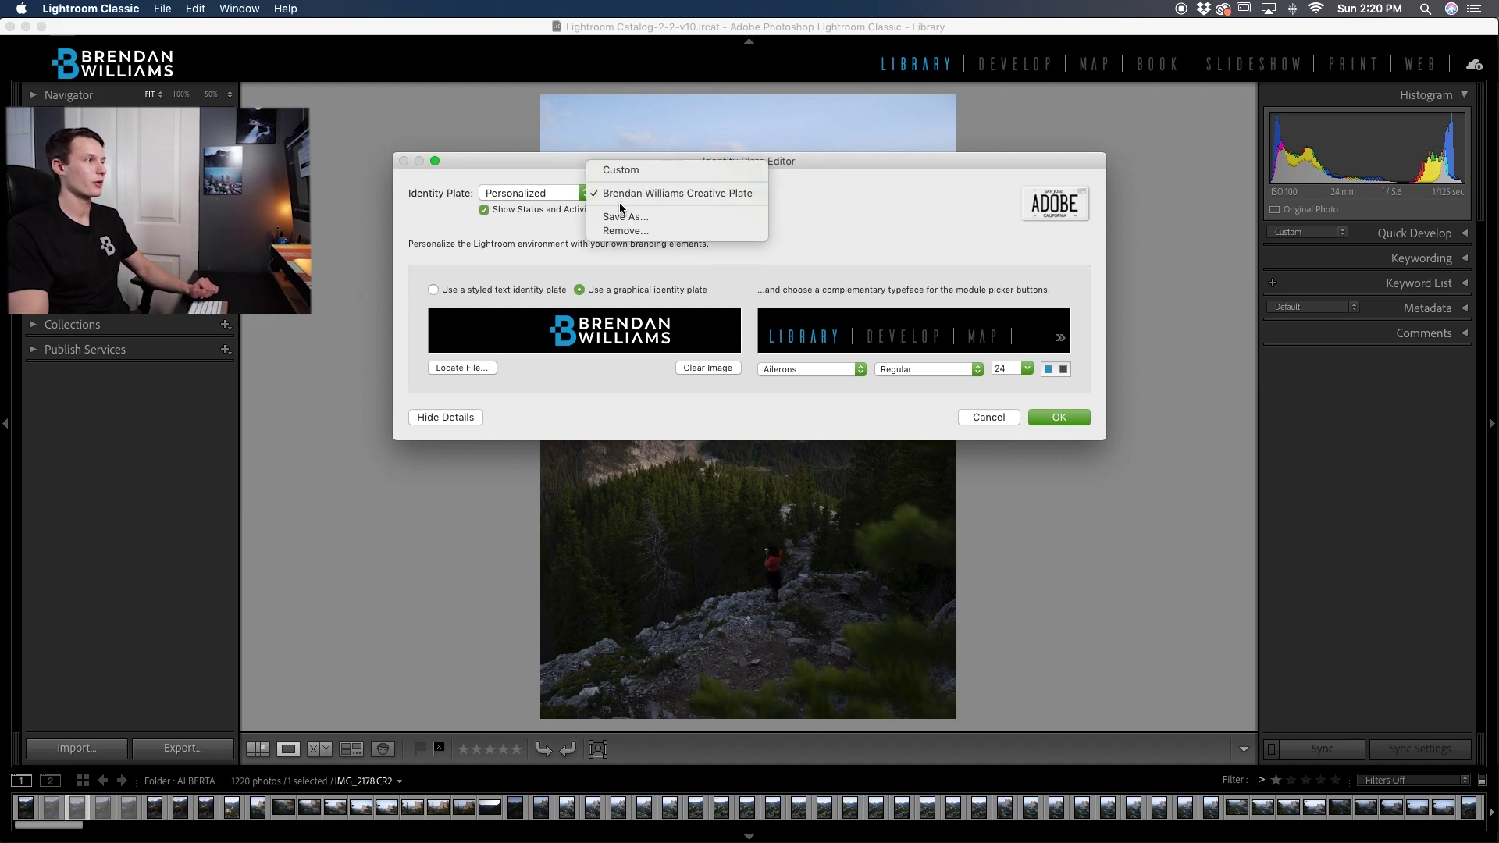
{"action": "left_click", "coordinate": [655, 193]}
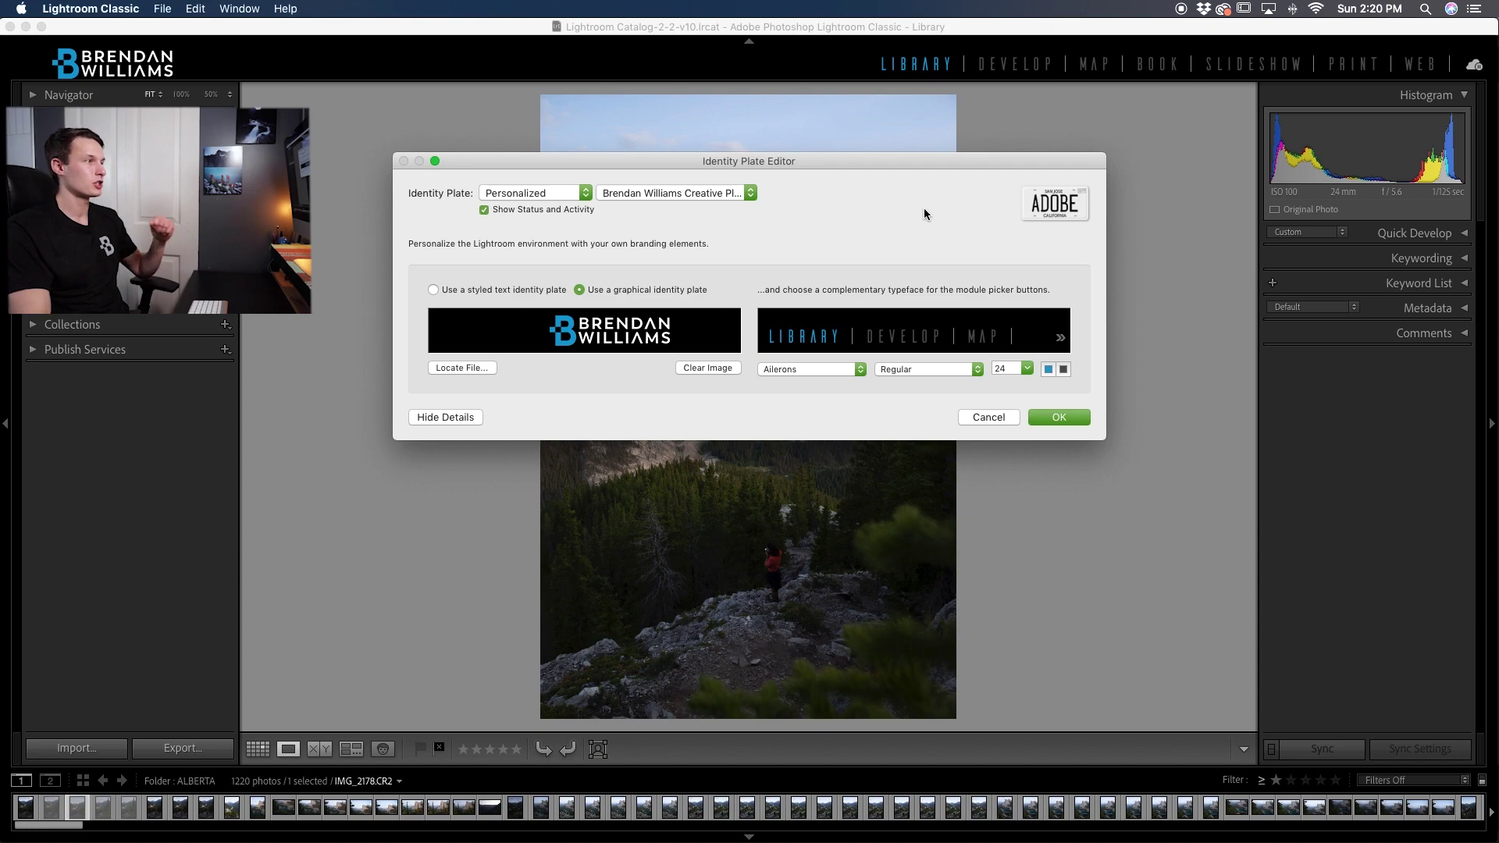
{"action": "left_click", "coordinate": [737, 194]}
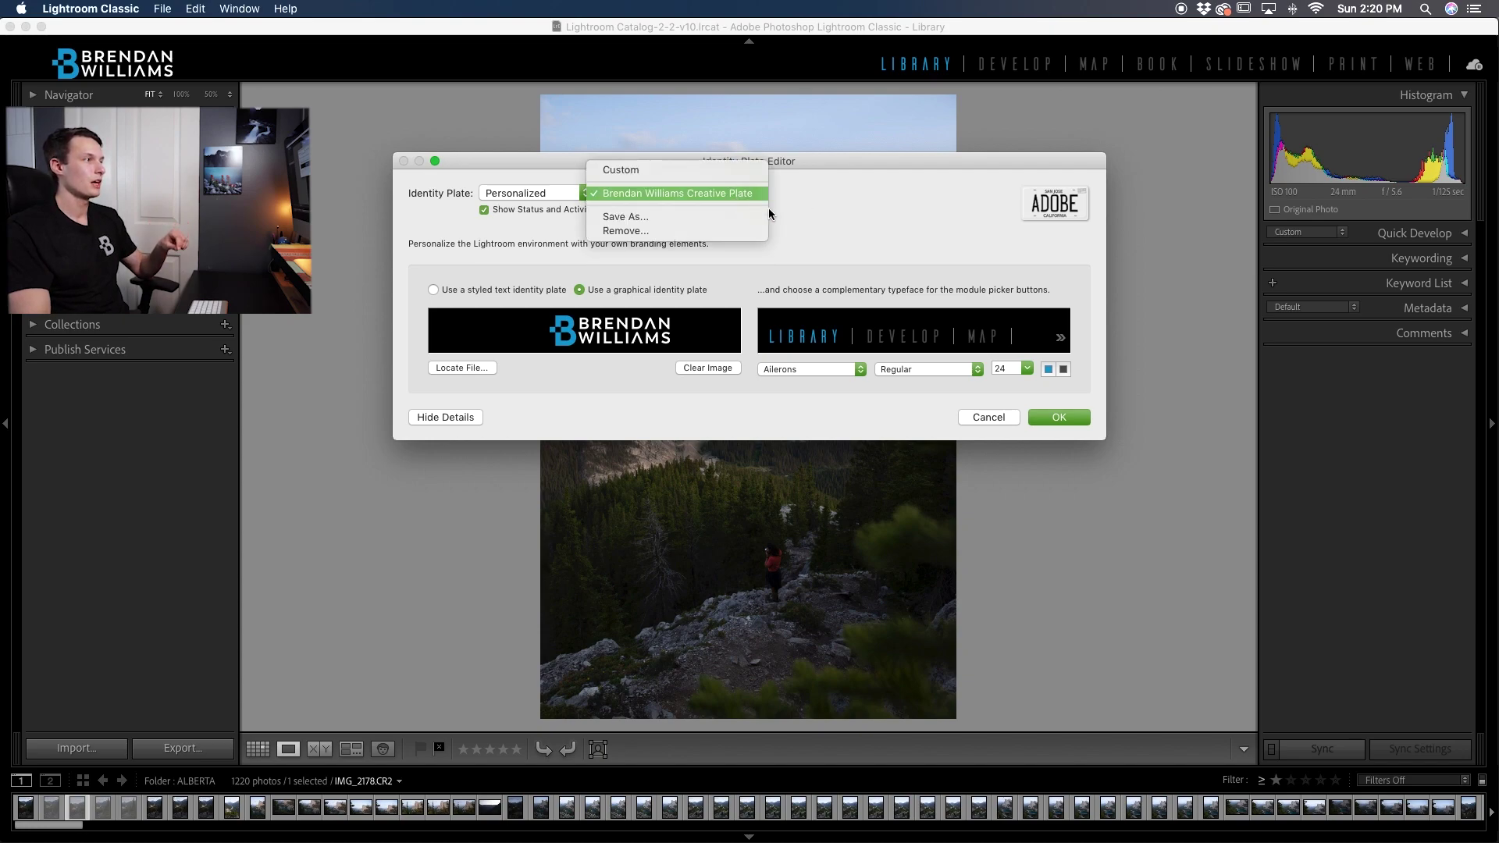
{"action": "left_click", "coordinate": [704, 195]}
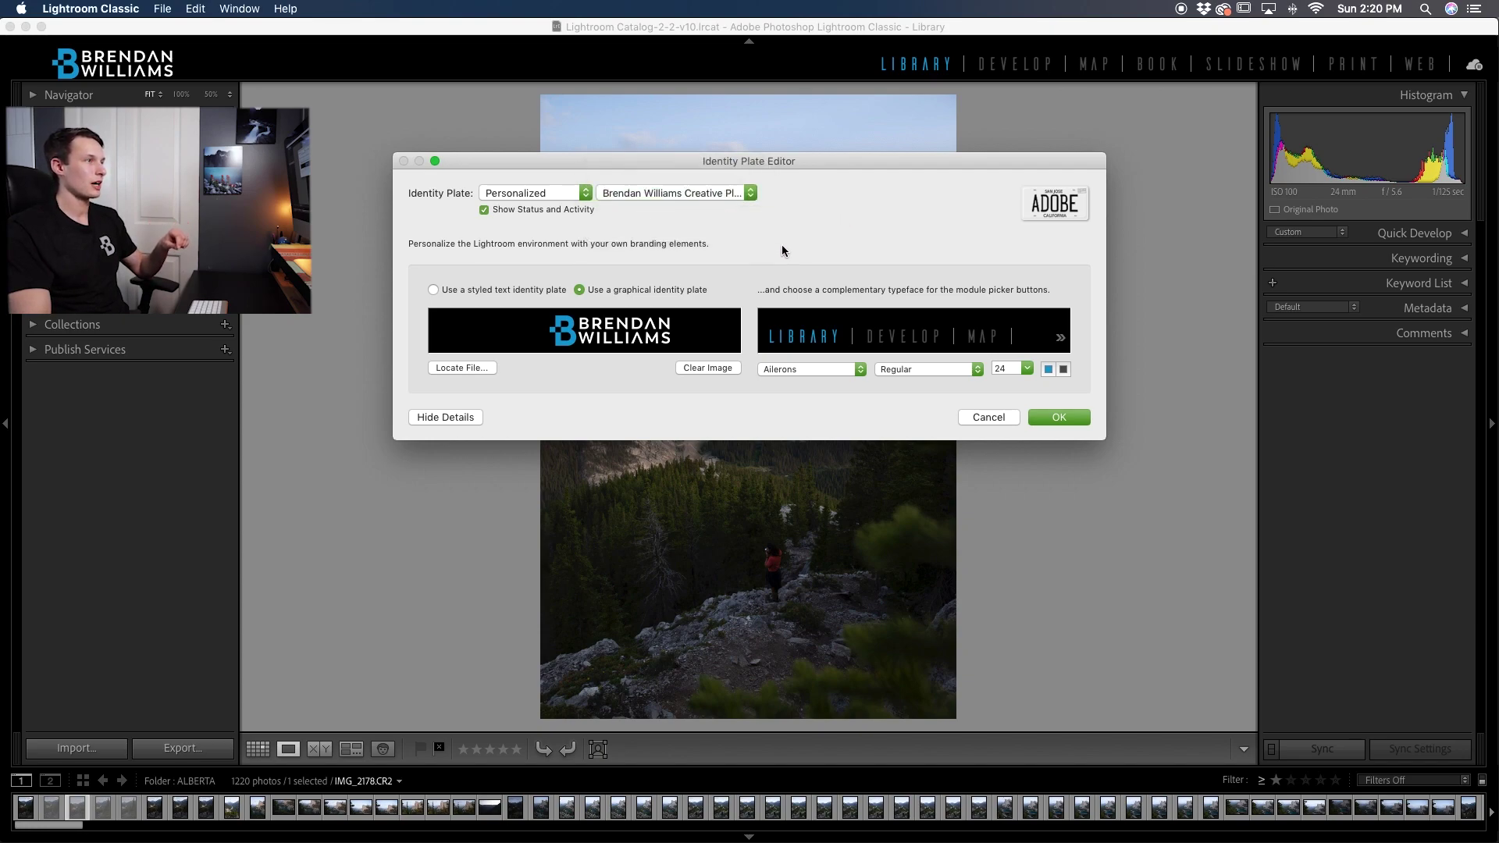
{"action": "left_click", "coordinate": [1061, 417]}
Open the Develop module from the module picker under the custom logo plate.
{"action": "left_click", "coordinate": [1016, 64]}
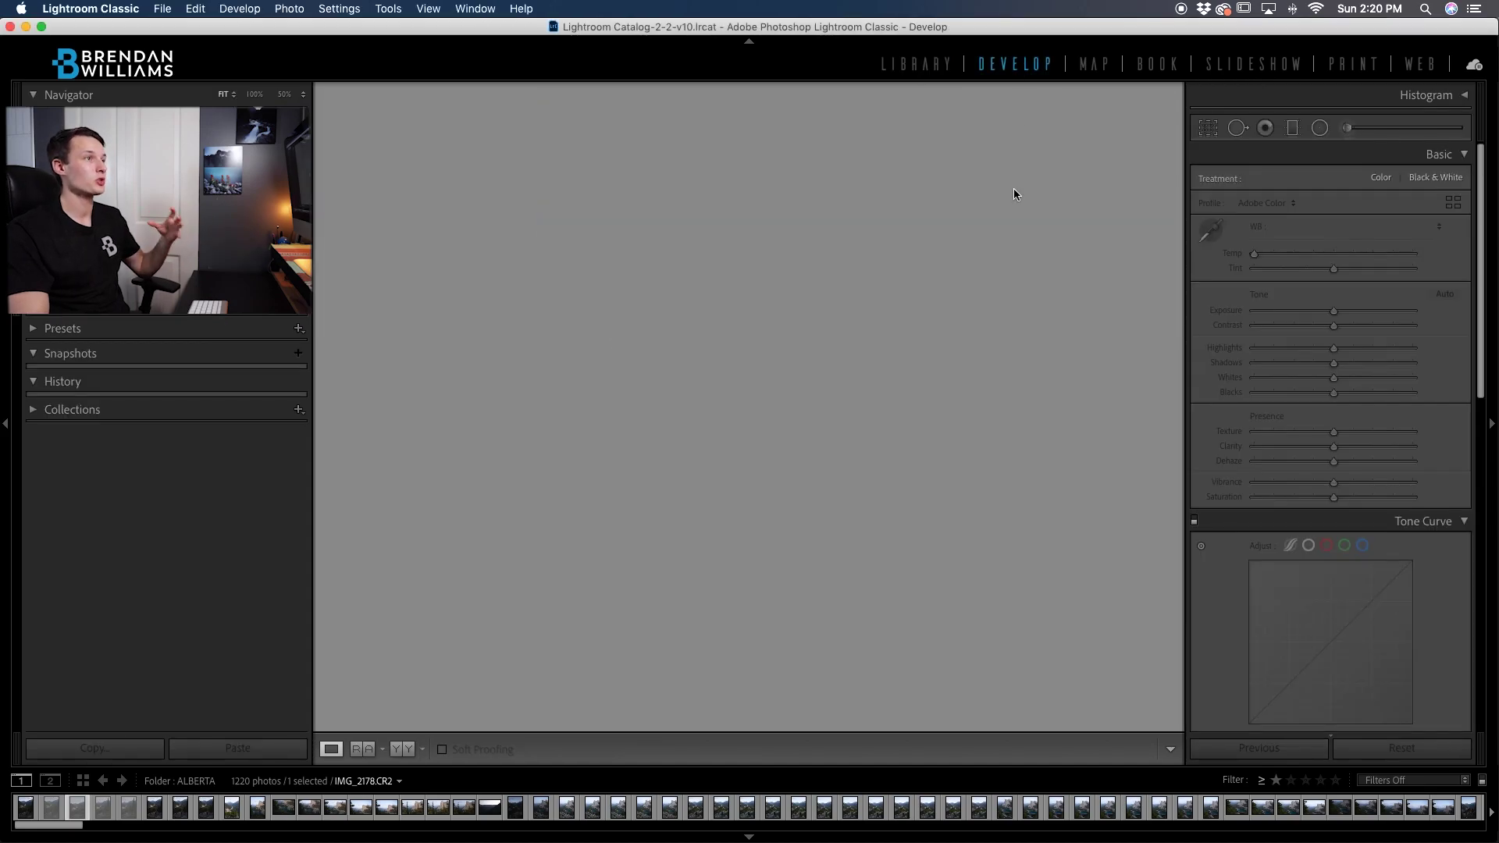